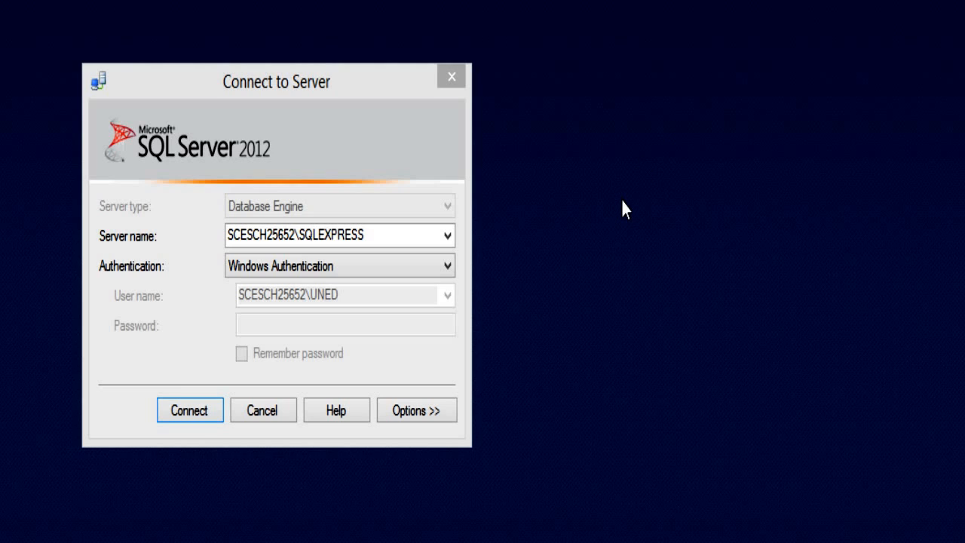
# Step: Connect to the SCESCH25652\SQLEXPRESS server with Windows Authentication and start a new database named Hoteles
pyautogui.click(192, 415)
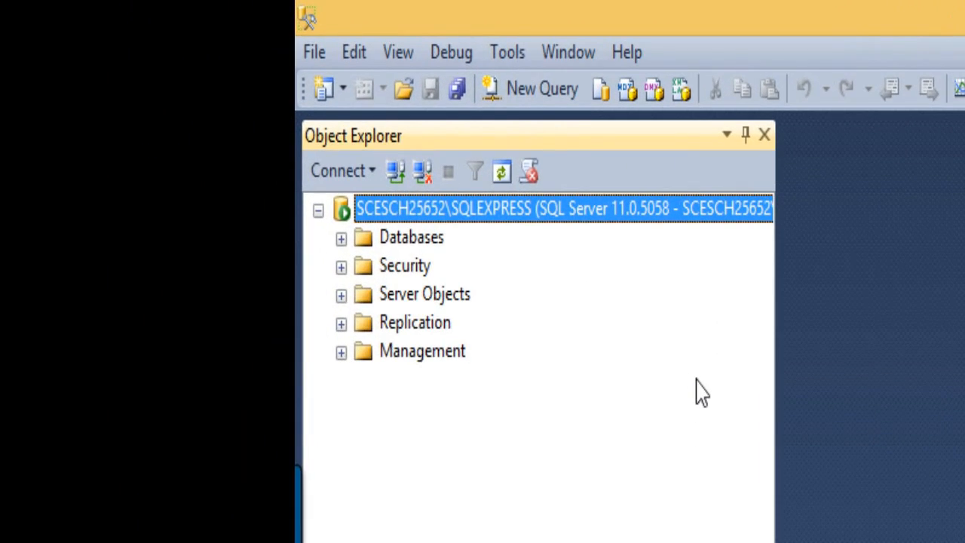
pyautogui.click(352, 221)
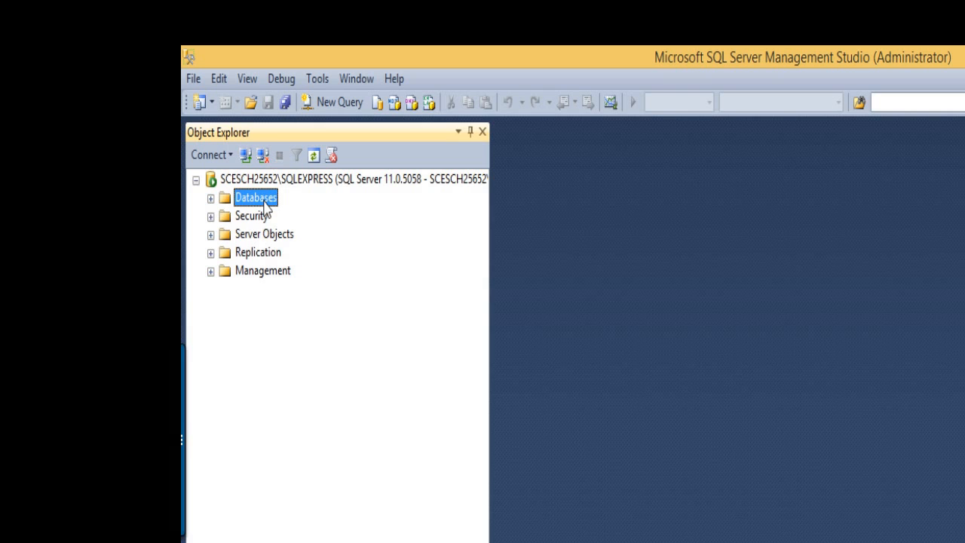
pyautogui.rightClick(264, 202)
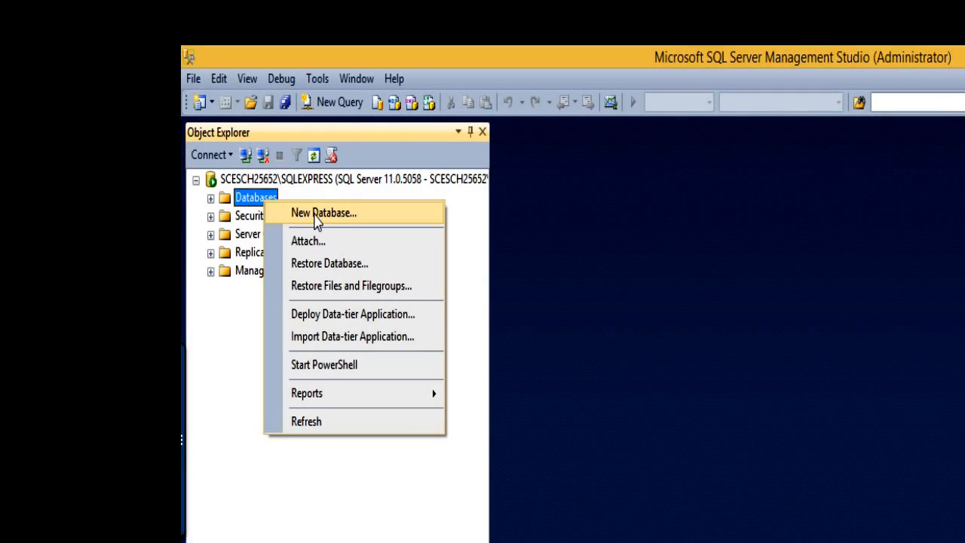
pyautogui.click(317, 216)
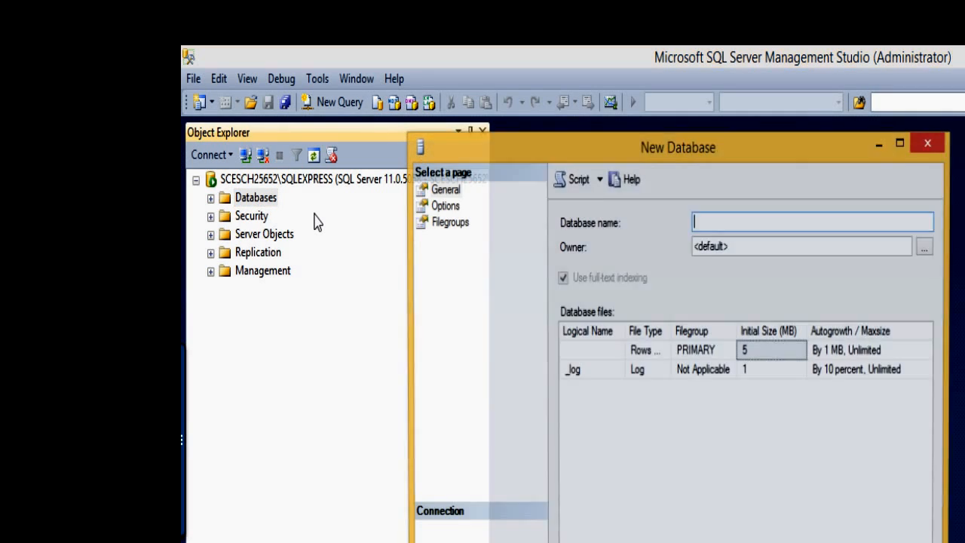
pyautogui.write('Hoteles')
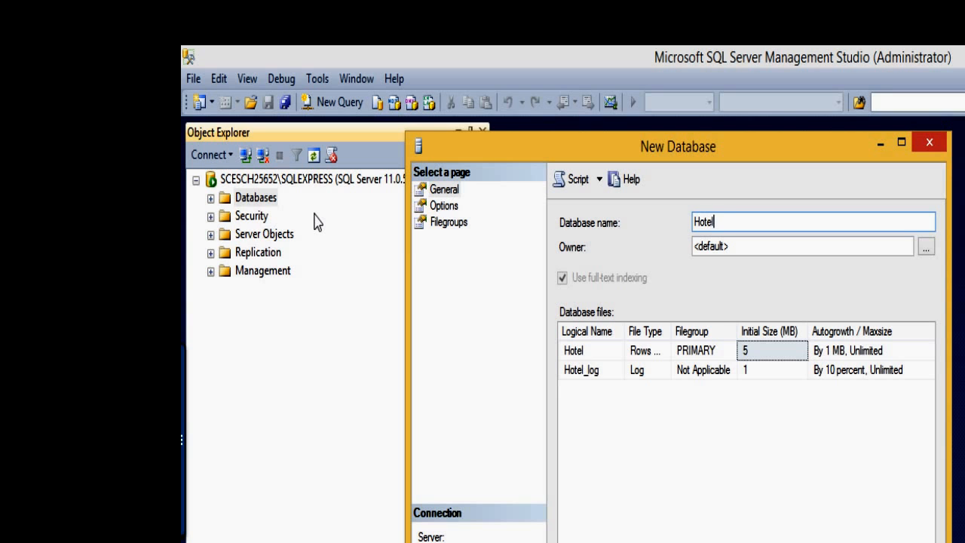
# Step: Assign the SCESCH25652\UNED login as the owner of the Hoteles database and create the database
pyautogui.click(927, 250)
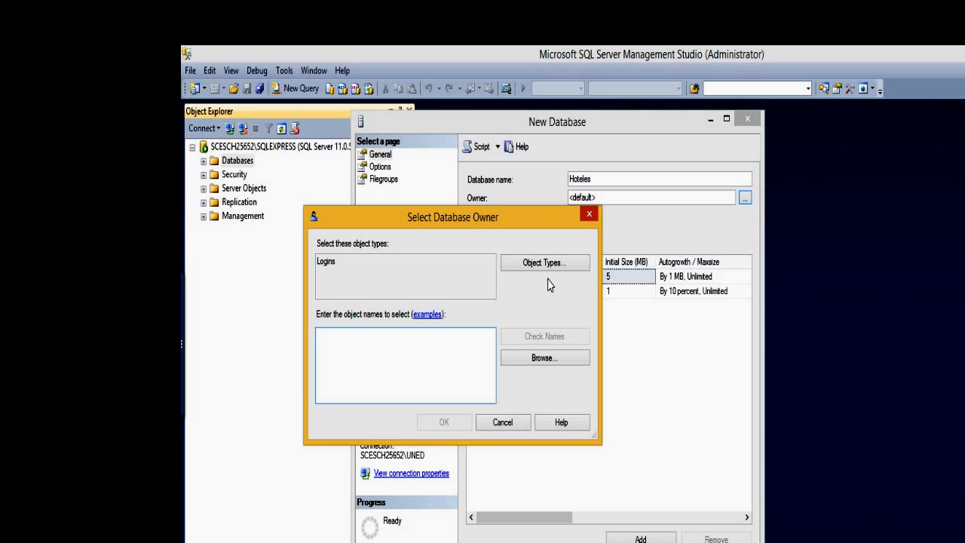
pyautogui.click(524, 369)
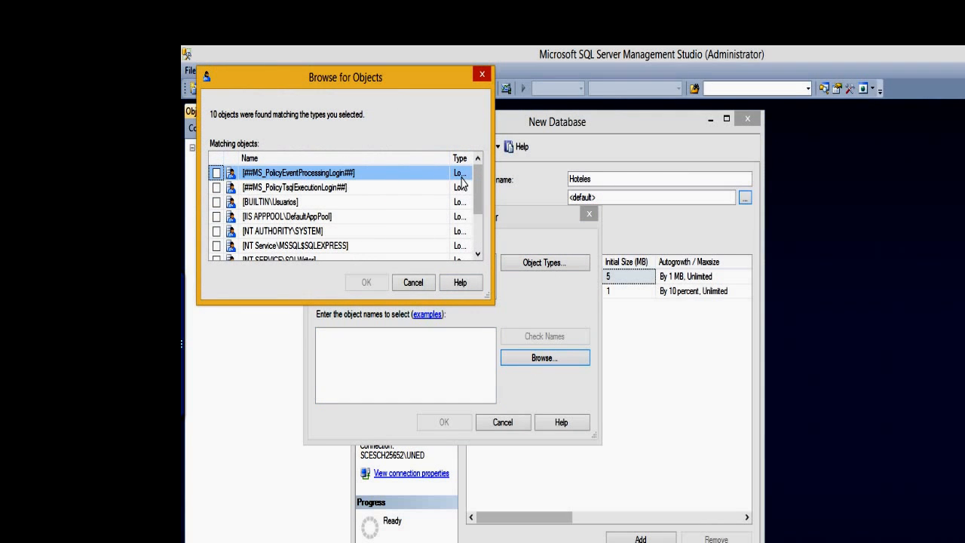
pyautogui.moveTo(478, 189); pyautogui.dragTo(478, 221)
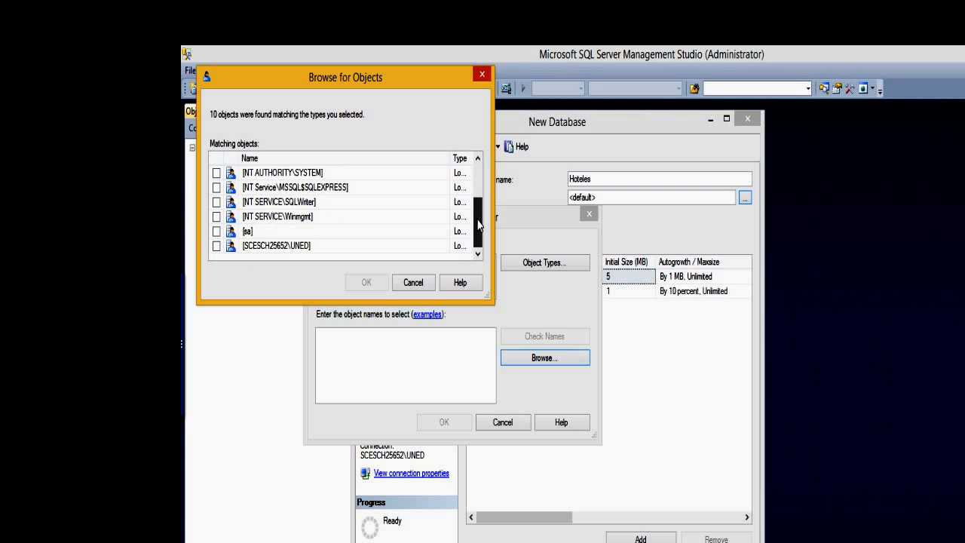
pyautogui.click(216, 246)
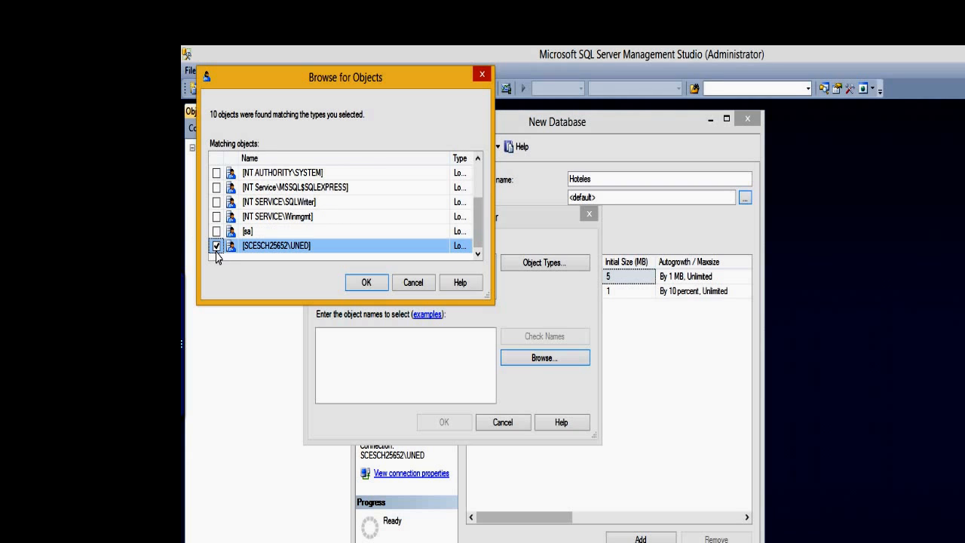
pyautogui.click(362, 290)
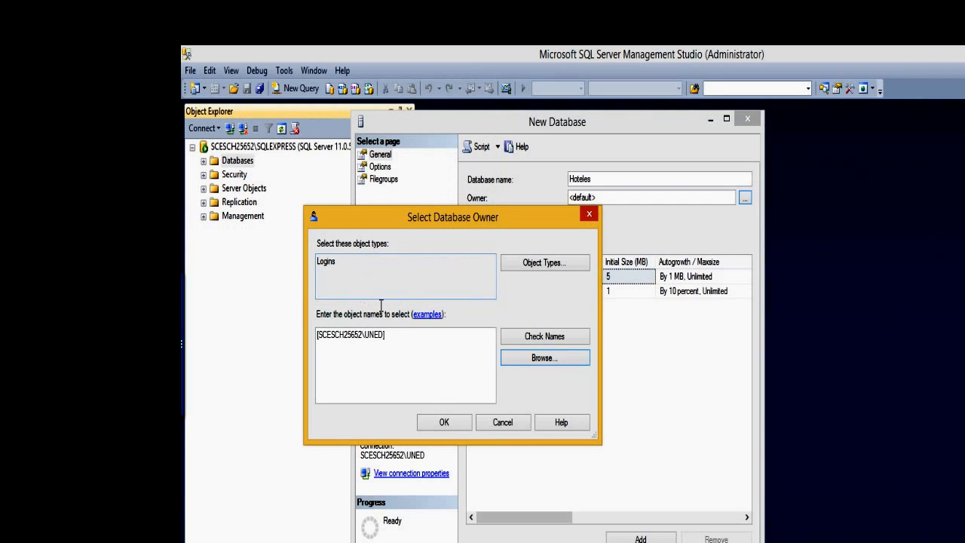
pyautogui.click(442, 424)
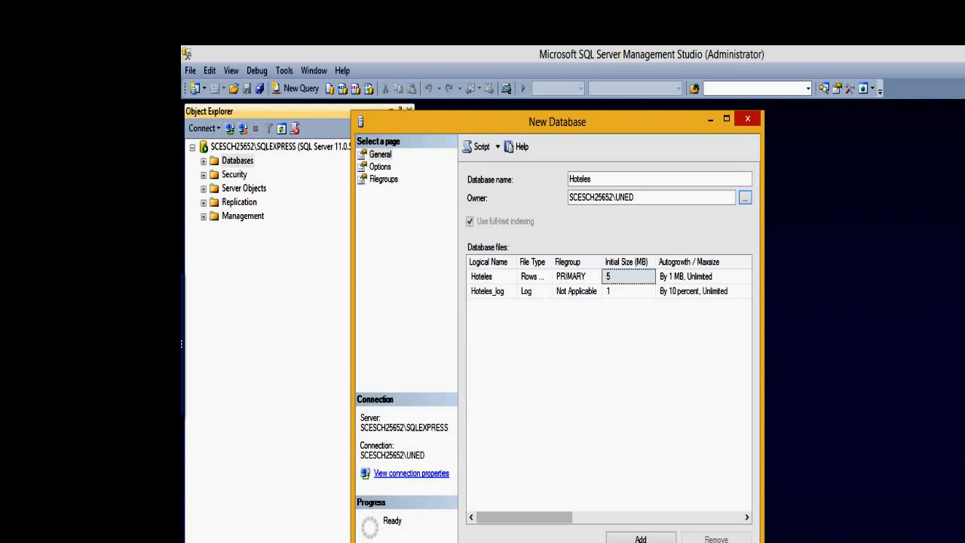
pyautogui.press('Return')
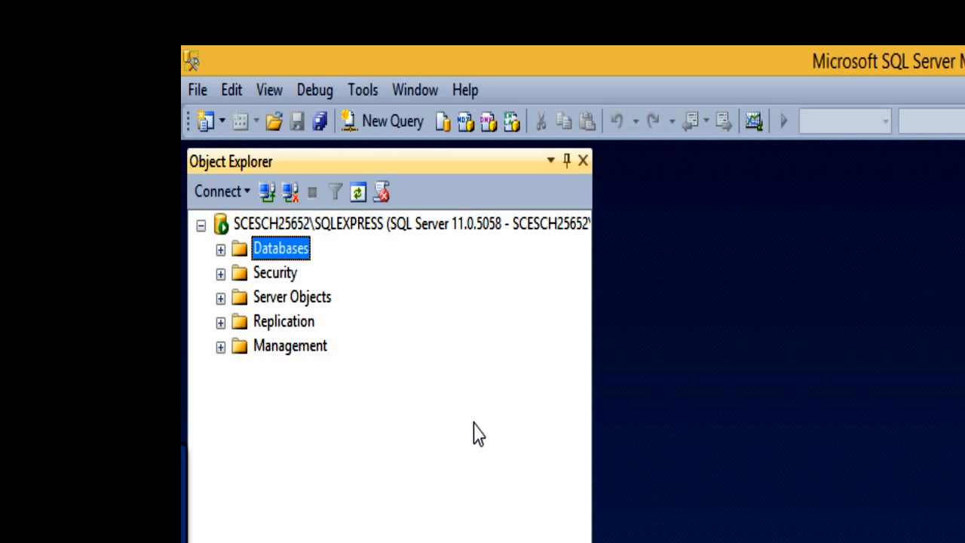
# Step: Expand the server's databases and start a new table in the Hoteles database
pyautogui.click(220, 250)
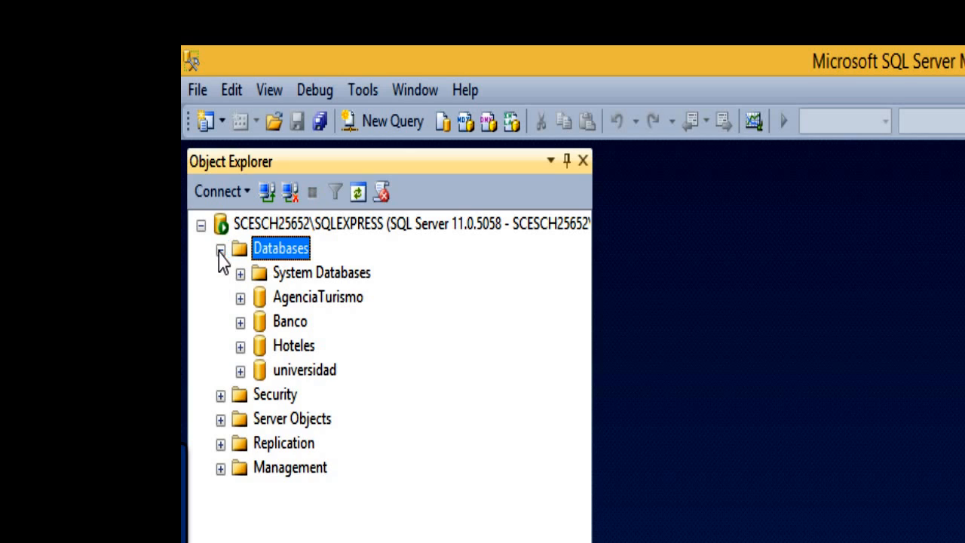
pyautogui.doubleClick(293, 348)
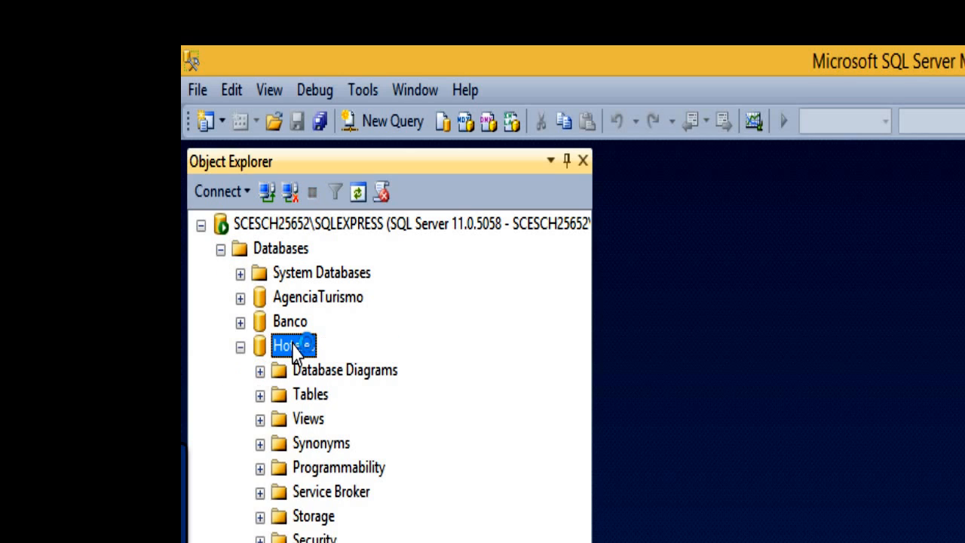
pyautogui.click(305, 397)
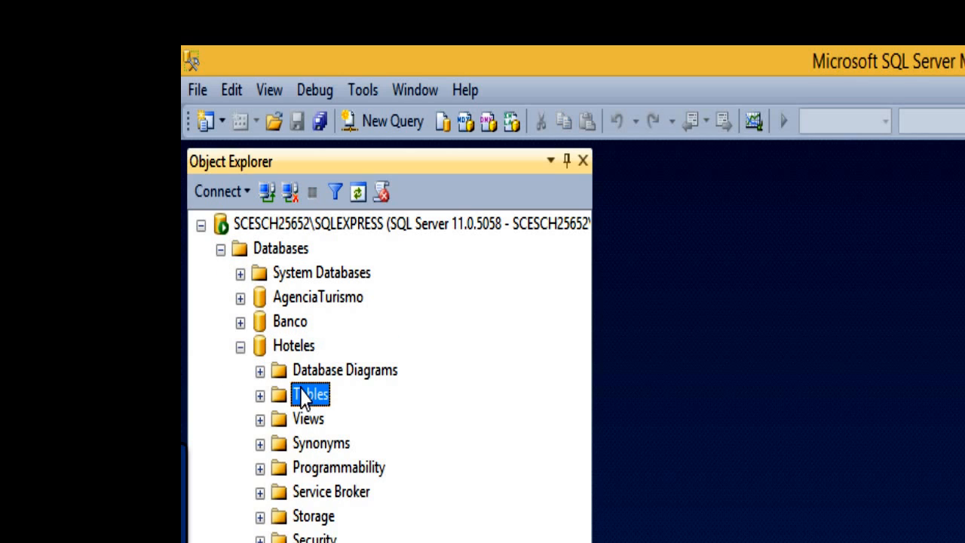
pyautogui.rightClick(302, 392)
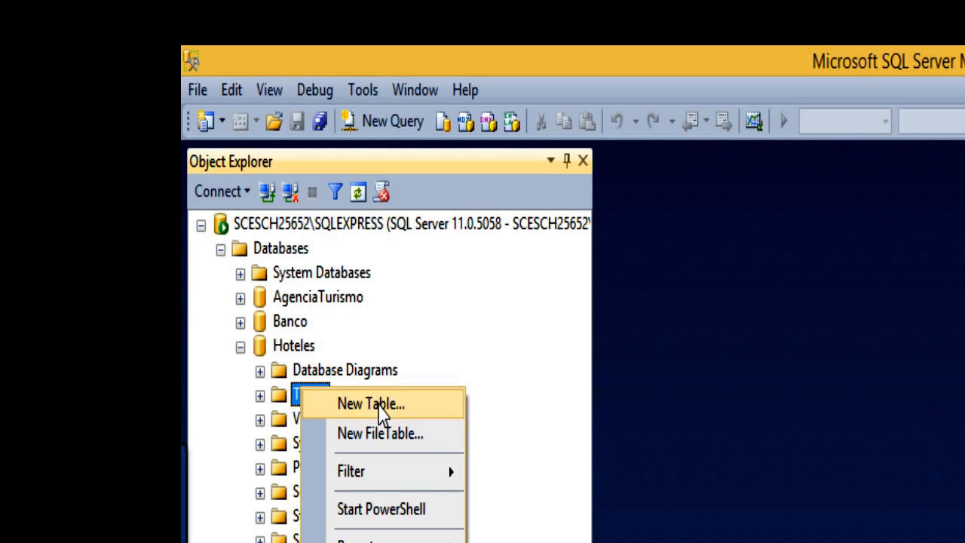
pyautogui.click(289, 397)
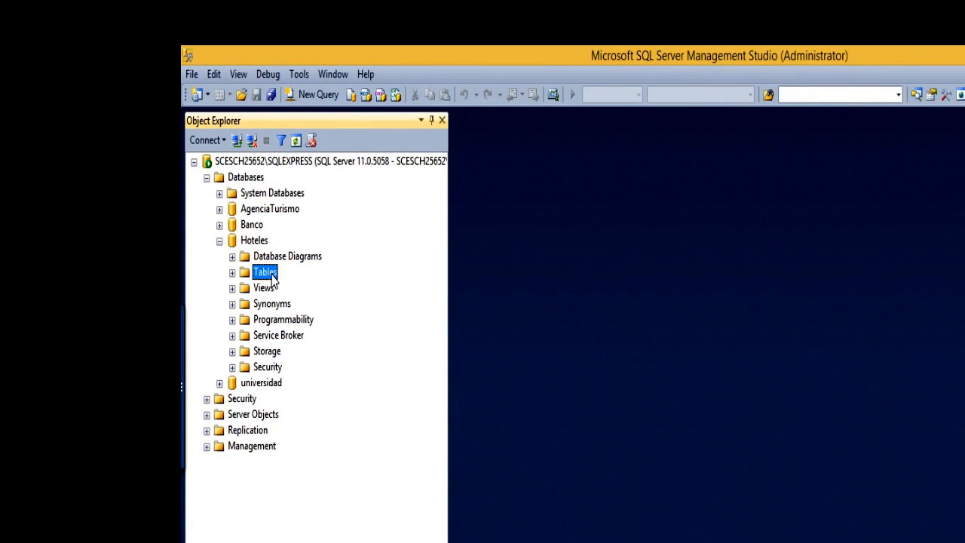
pyautogui.rightClick(273, 279)
pyautogui.click(295, 285)
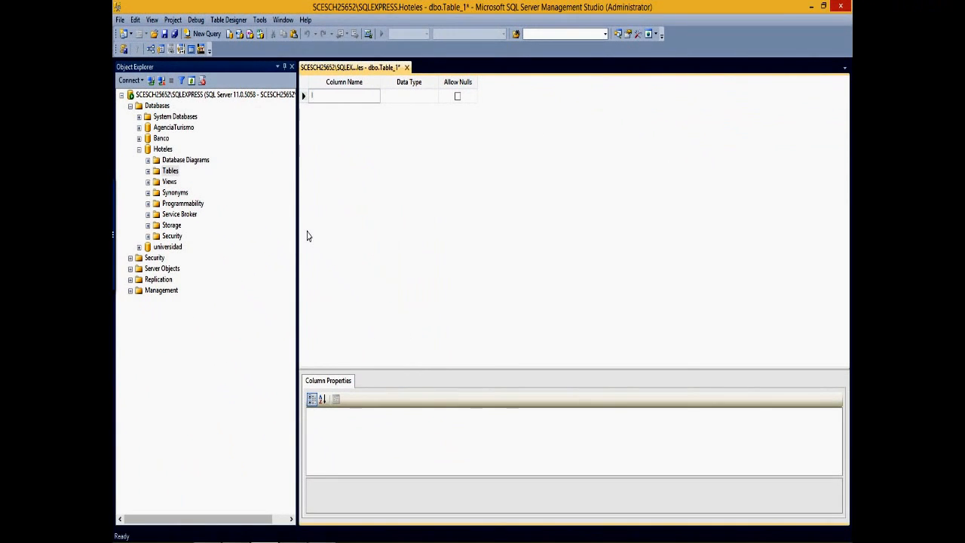
# Step: Define the table's first column as UsuarioID with data type char(10) and disallow nulls
pyautogui.write('Id')
pyautogui.press('BackSpace')
pyautogui.press('BackSpace')
pyautogui.write('Usuario')
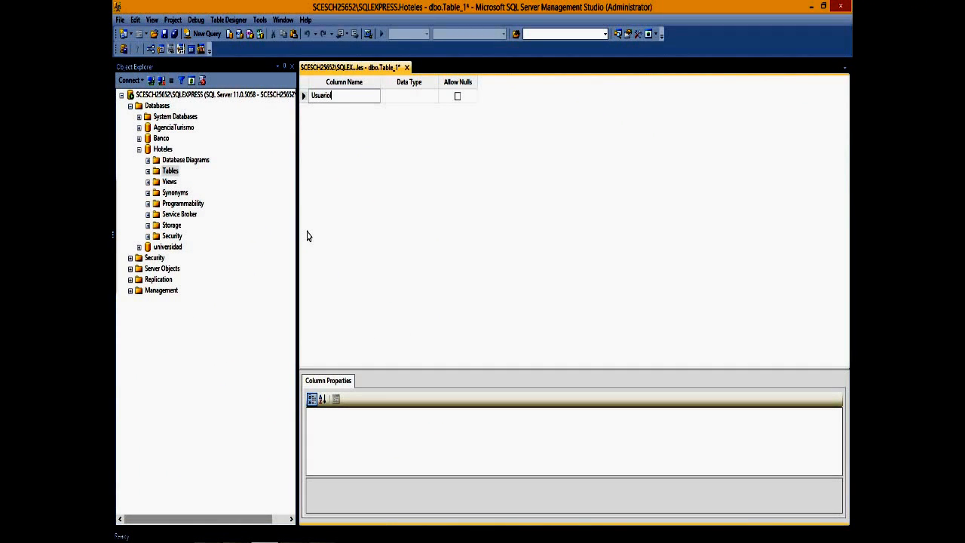
pyautogui.write('ID')
pyautogui.press('Tab')
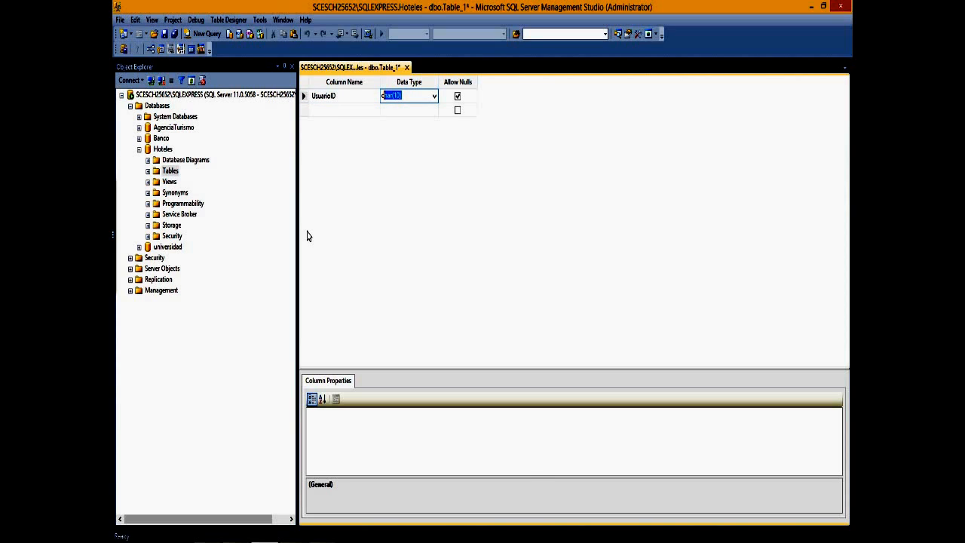
pyautogui.press('Tab')
pyautogui.press('space')
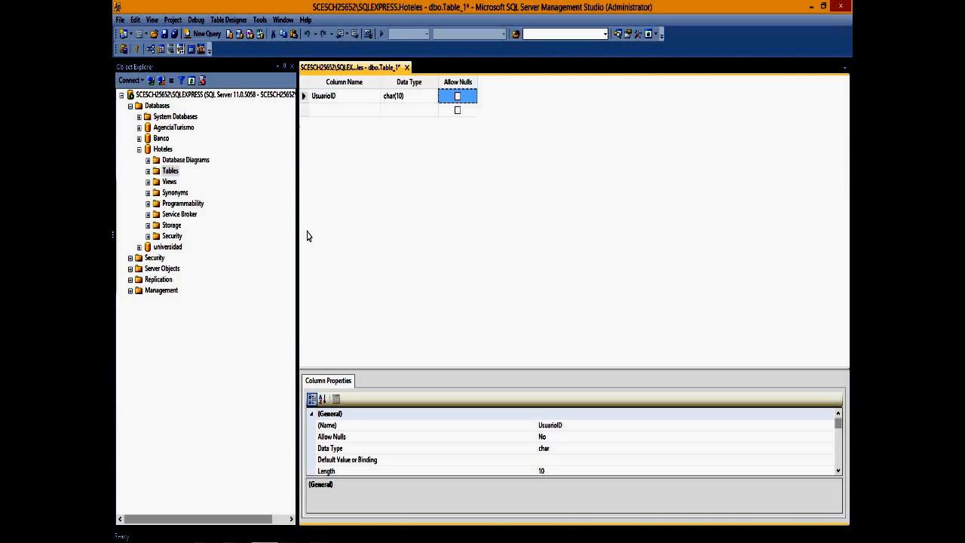
# Step: Add a Nombre column with data type varchar(50) and disallow nulls
pyautogui.press('Tab')
pyautogui.write('Nombre')
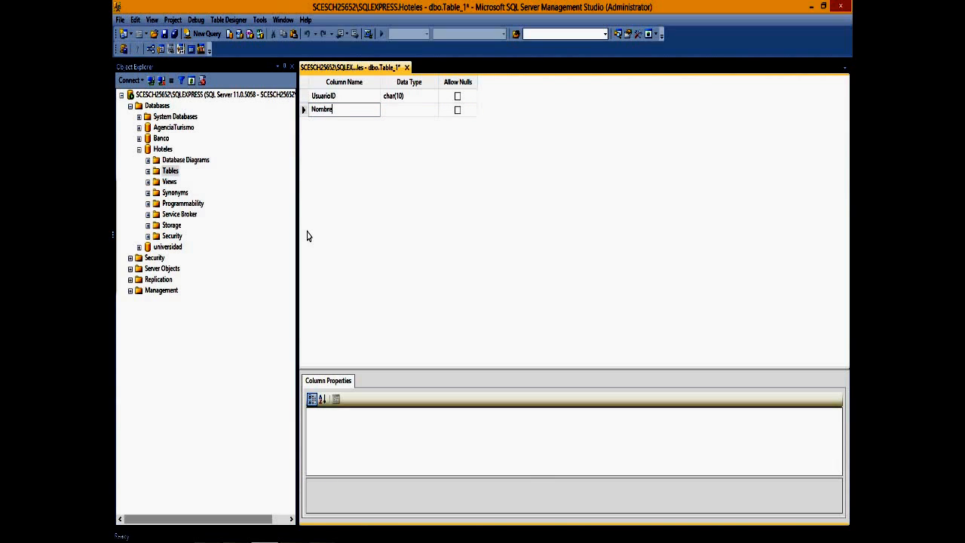
pyautogui.press('Tab')
pyautogui.write('varc')
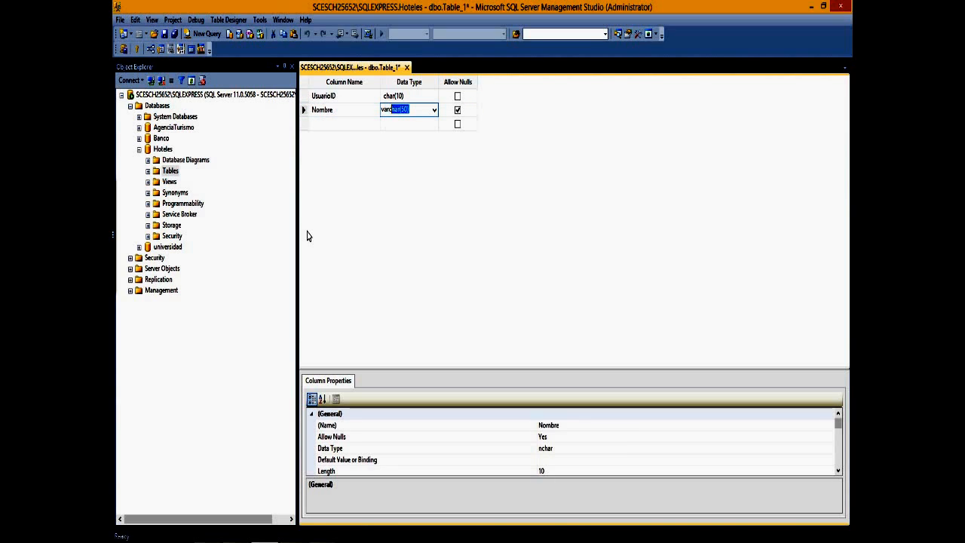
pyautogui.write('har')
pyautogui.press('Tab')
pyautogui.press('space')
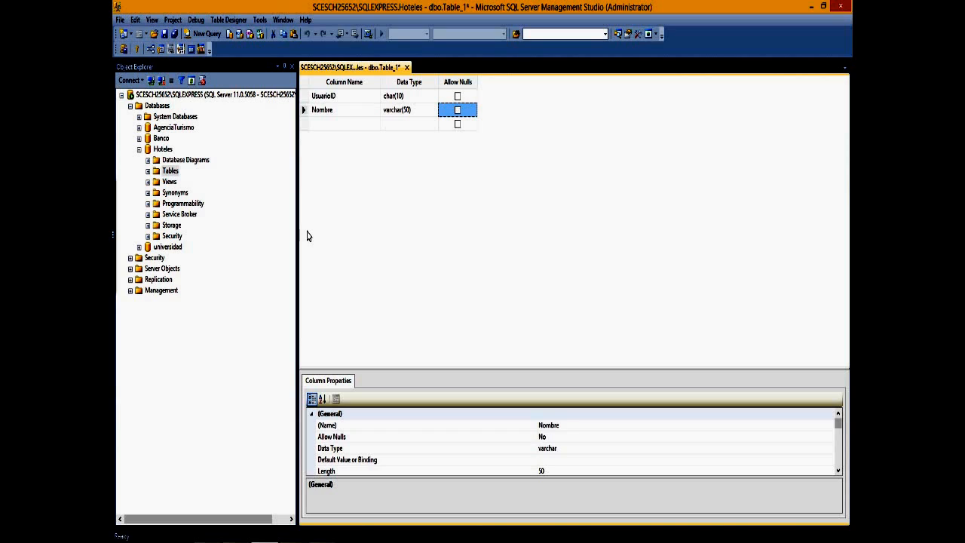
# Step: Add an Apellidos column with data type varchar(100) and disallow nulls
pyautogui.press('Tab')
pyautogui.write('Apellidos')
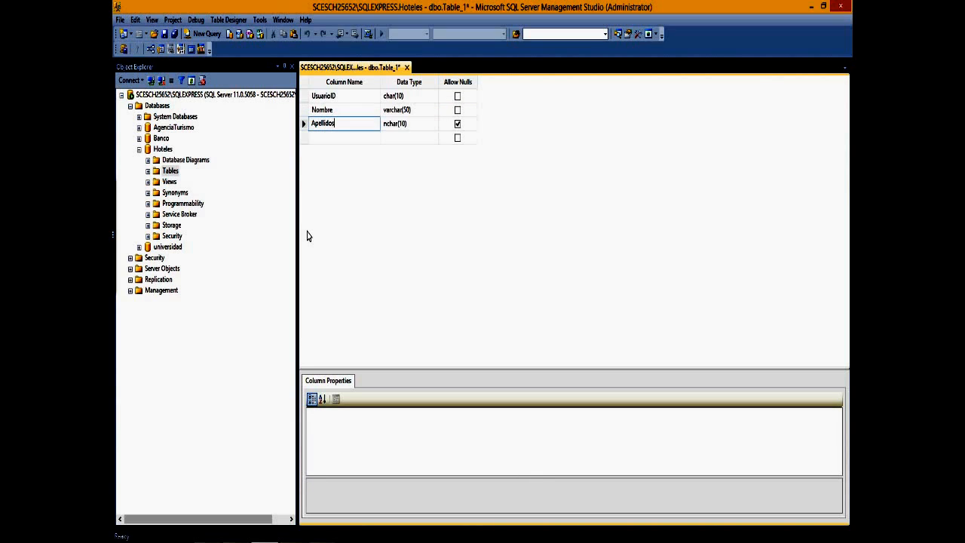
pyautogui.press('Tab')
pyautogui.write('varchar')
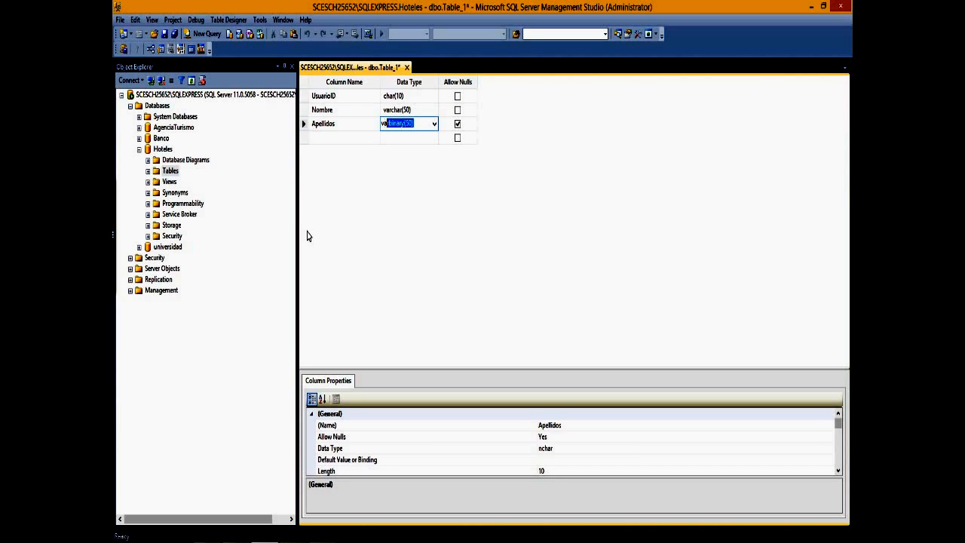
pyautogui.write('(1009')
pyautogui.press('Tab')
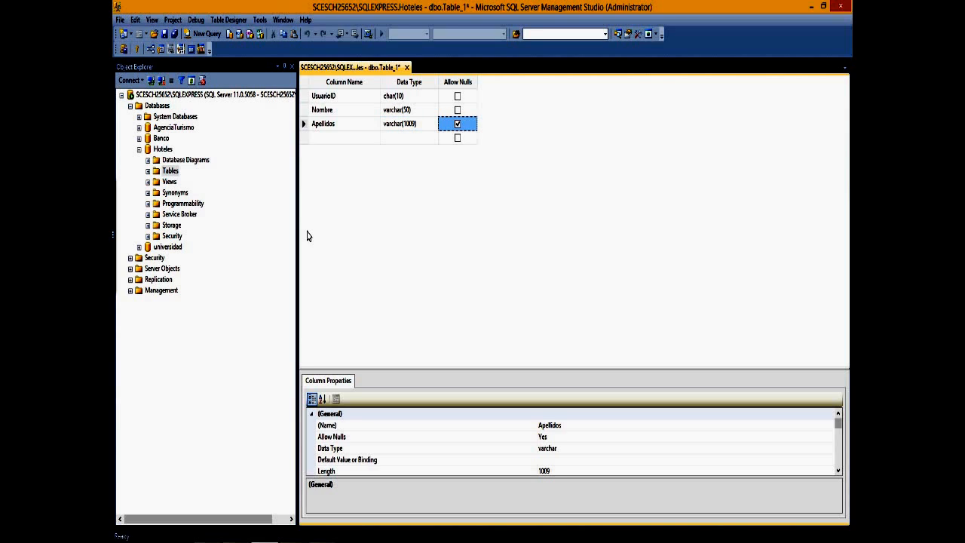
pyautogui.click(414, 127)
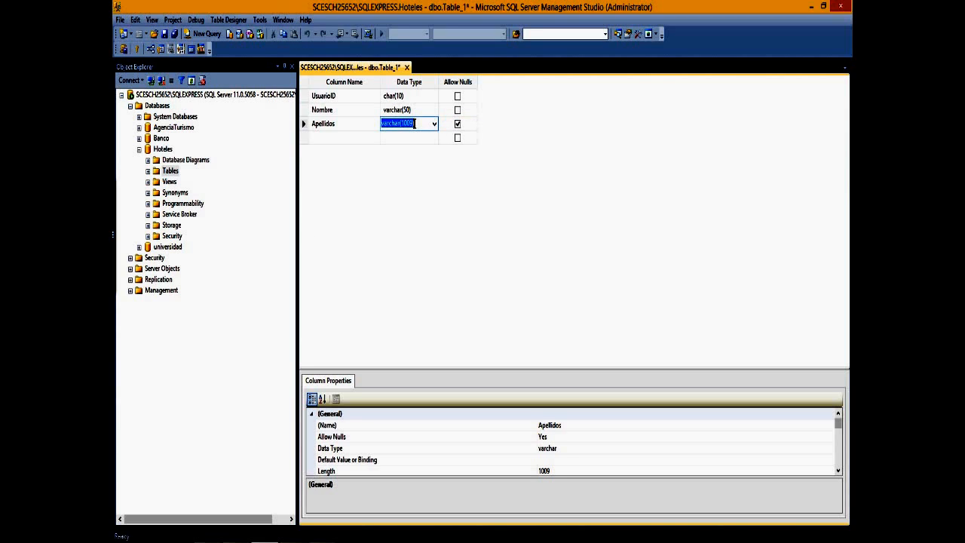
pyautogui.click(413, 123)
pyautogui.press('Tab')
pyautogui.press('Tab')
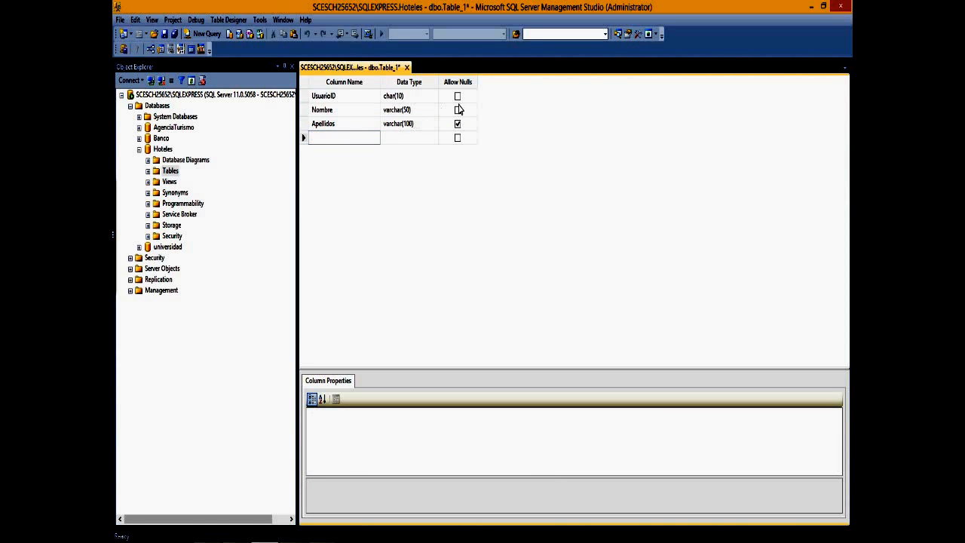
pyautogui.click(457, 124)
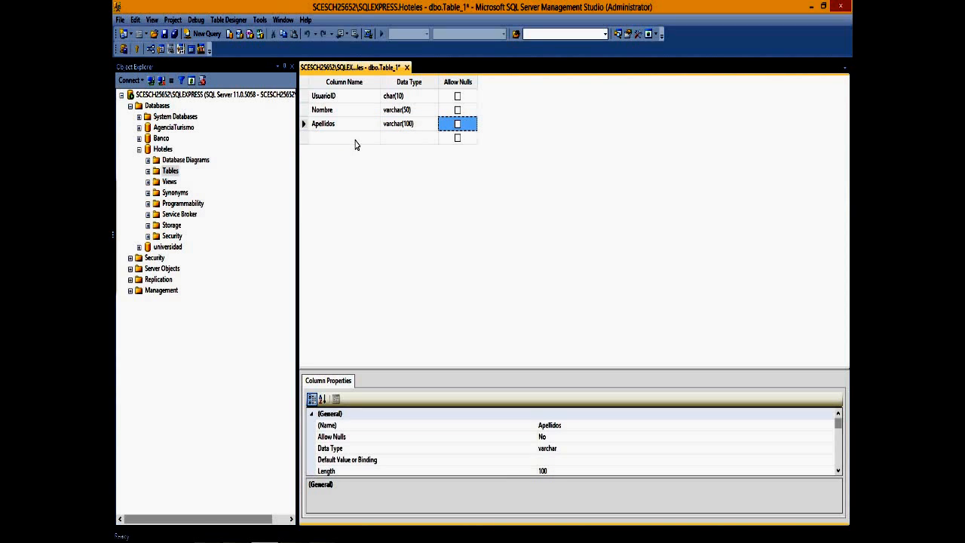
# Step: Add a Direccion column with data type varchar(200) below Apellidos
pyautogui.click(356, 139)
pyautogui.write('Dir')
pyautogui.press('BackSpace')
pyautogui.press('BackSpace')
pyautogui.press('BackSpace')
pyautogui.write('dIR')
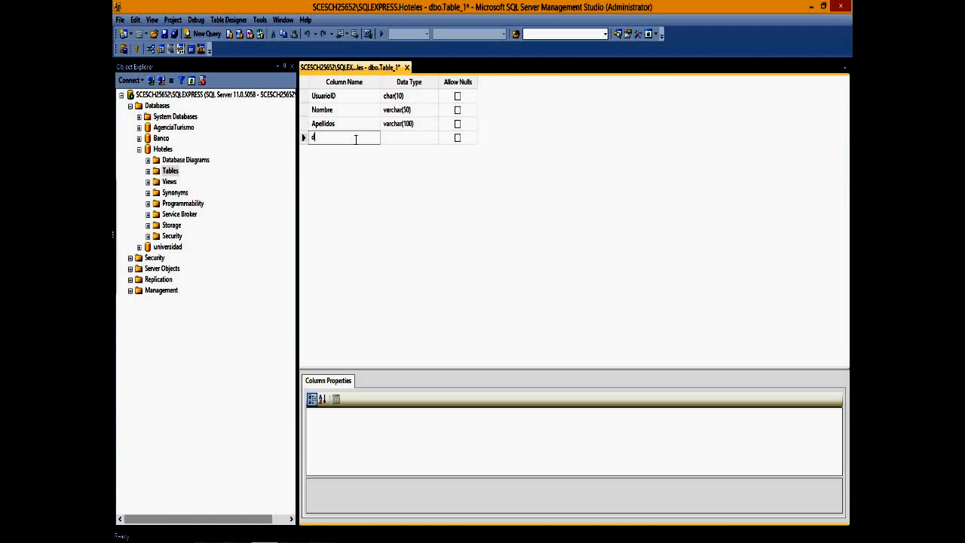
pyautogui.press('BackSpace')
pyautogui.press('BackSpace')
pyautogui.press('BackSpace')
pyautogui.write('d')
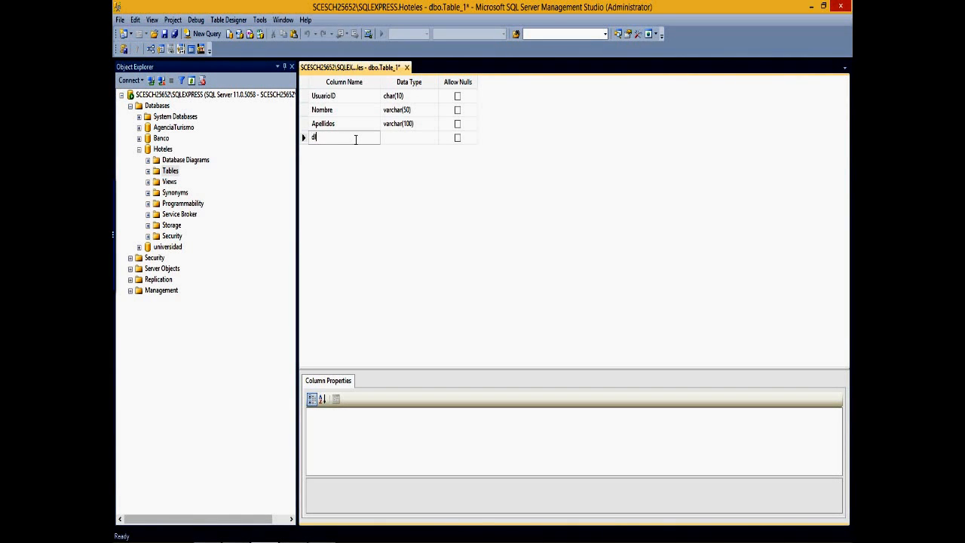
pyautogui.write('Direccion')
pyautogui.press('Tab')
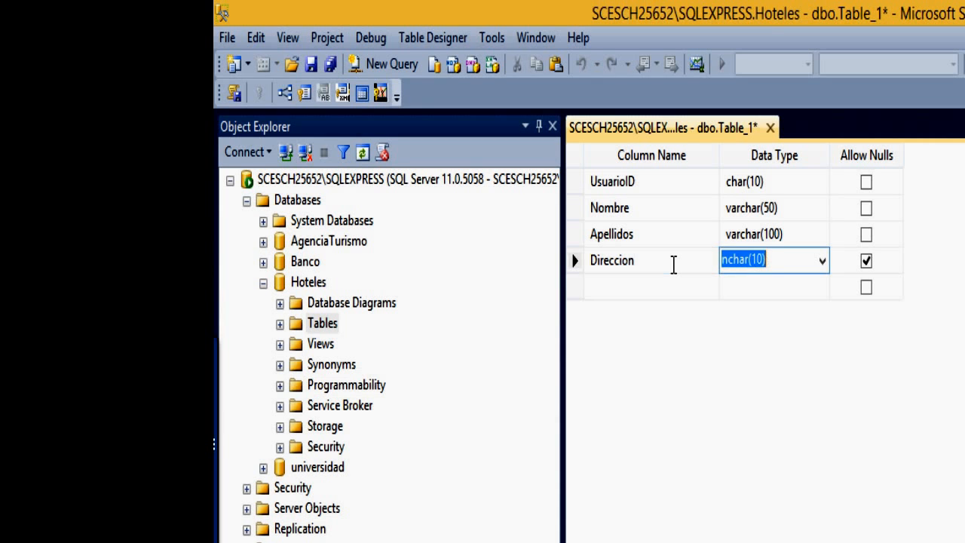
pyautogui.write('va')
pyautogui.write('rchar(200')
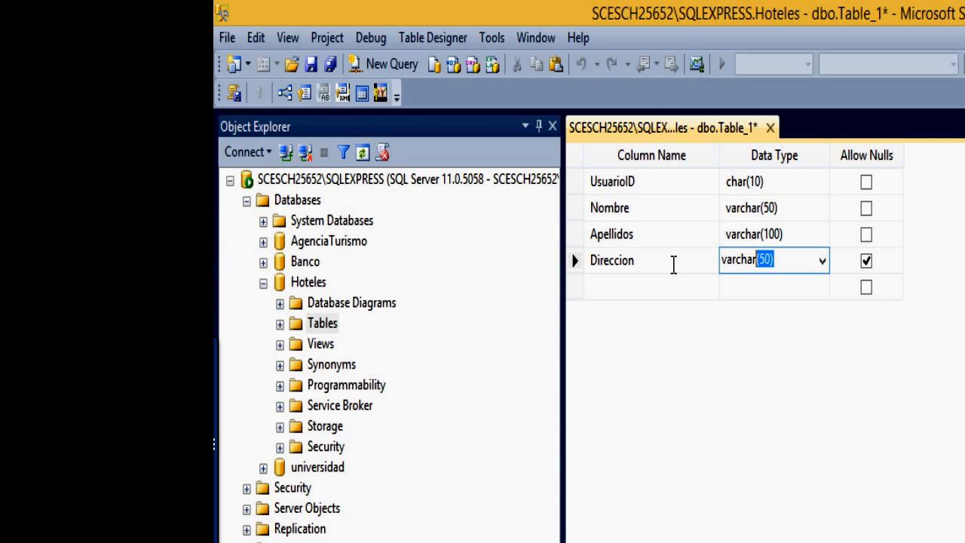
pyautogui.write(')')
pyautogui.press('Tab')
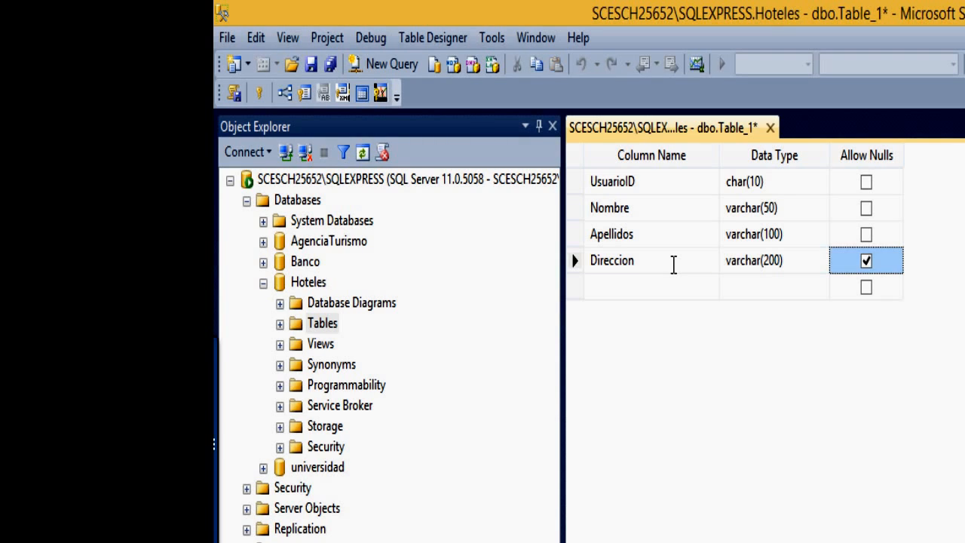
# Step: Disallow nulls for Direccion and add a Telefono column below it with data type varchar(20), also disallowing nulls
pyautogui.press('space')
pyautogui.press('Tab')
pyautogui.write('Telefono')
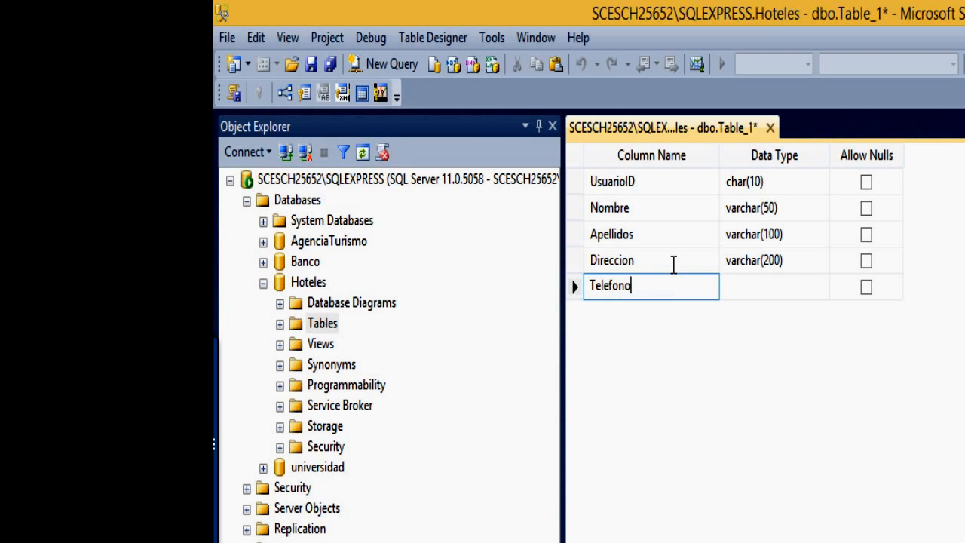
pyautogui.press('Tab')
pyautogui.write('var')
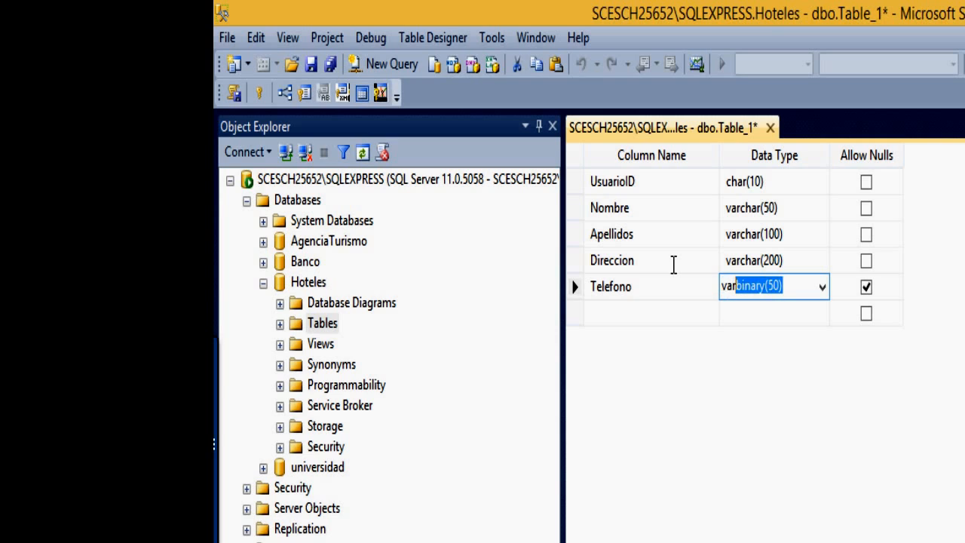
pyautogui.write('char(20)')
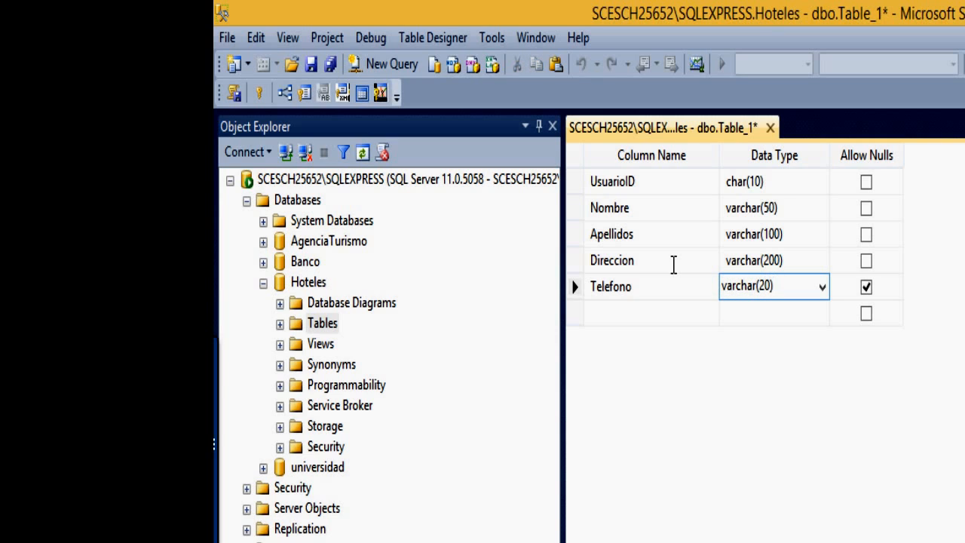
pyautogui.press('Tab')
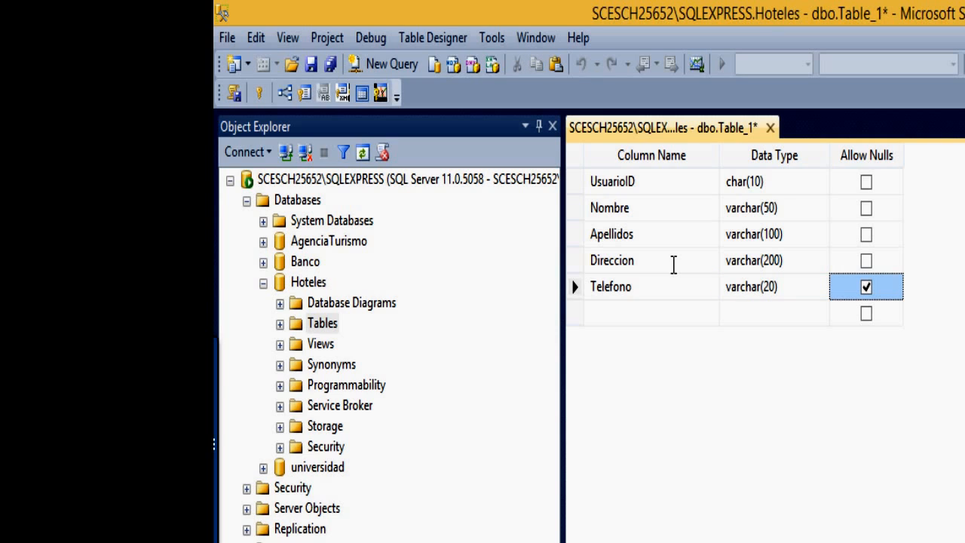
pyautogui.press('space')
pyautogui.press('Tab')
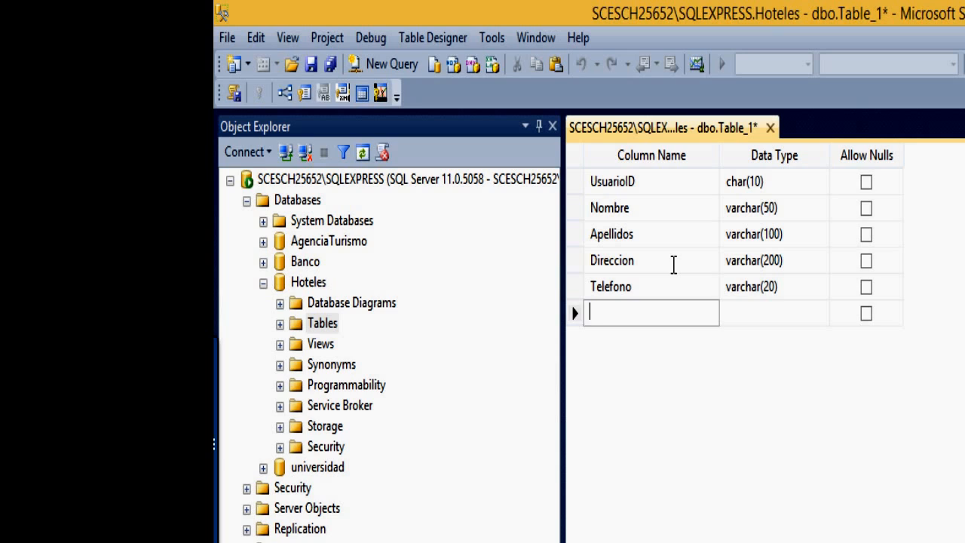
# Step: Add a Clave column with data type varchar(20) below Telefono and disallow nulls
pyautogui.write('Clave')
pyautogui.press('Tab')
pyautogui.write('varchar(')
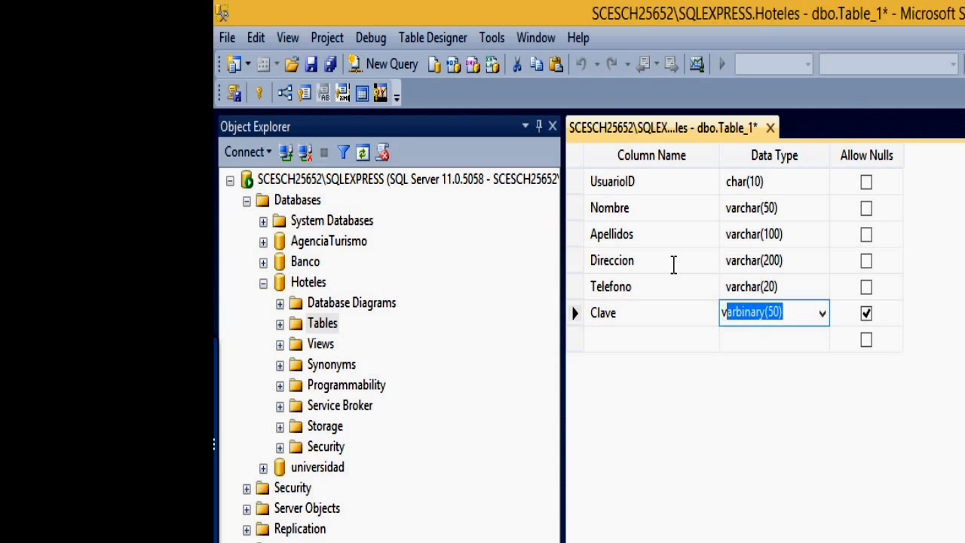
pyautogui.write('20)')
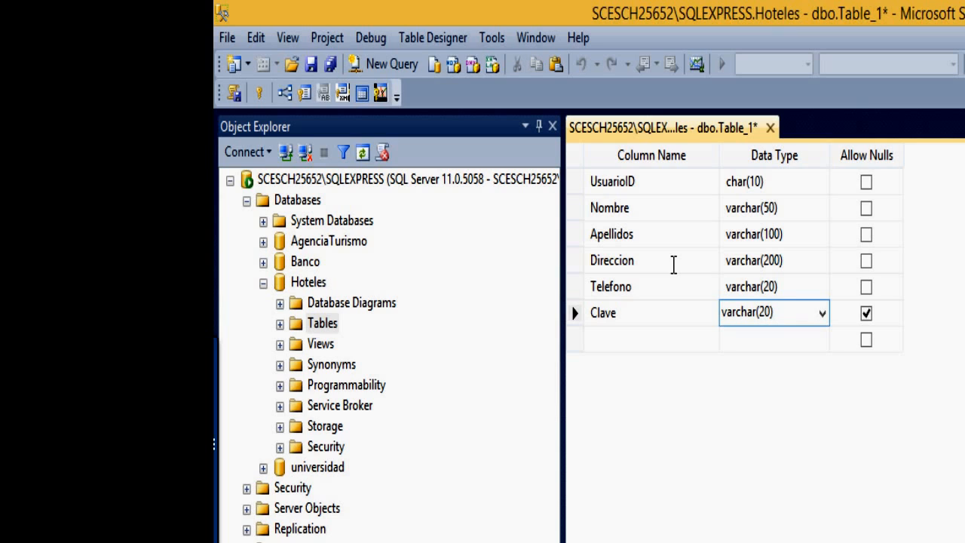
pyautogui.press('Tab')
pyautogui.click(868, 317)
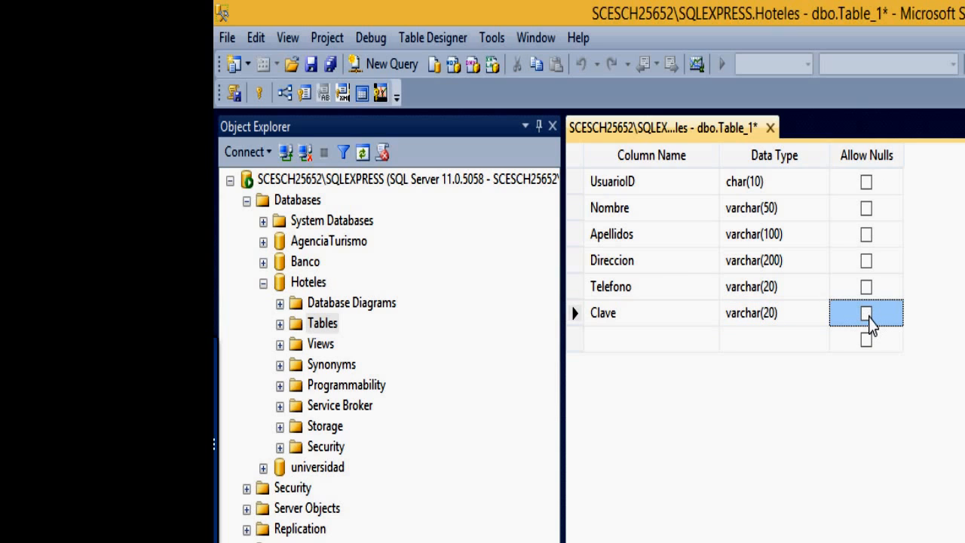
# Step: Save the new table under the name Usuarios and close its design
pyautogui.click(771, 130)
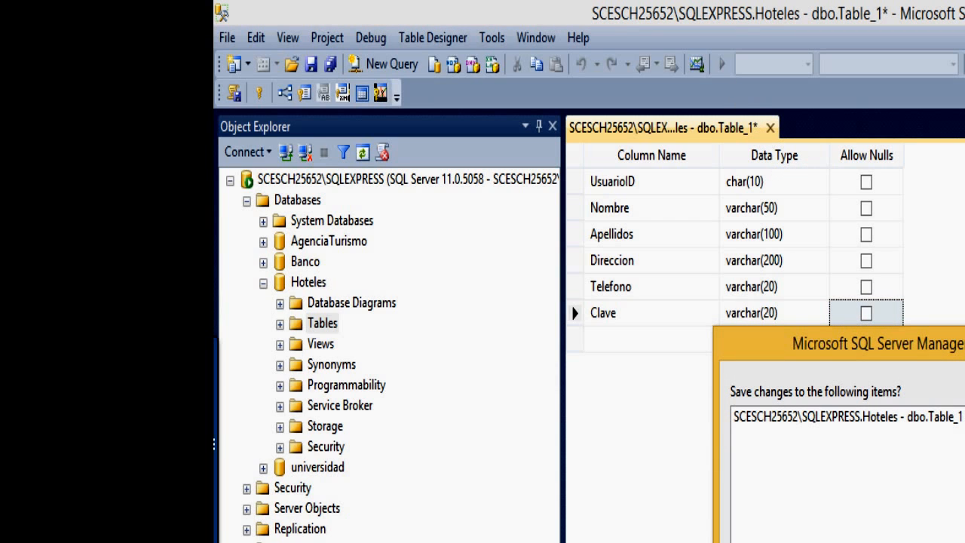
pyautogui.press('Return')
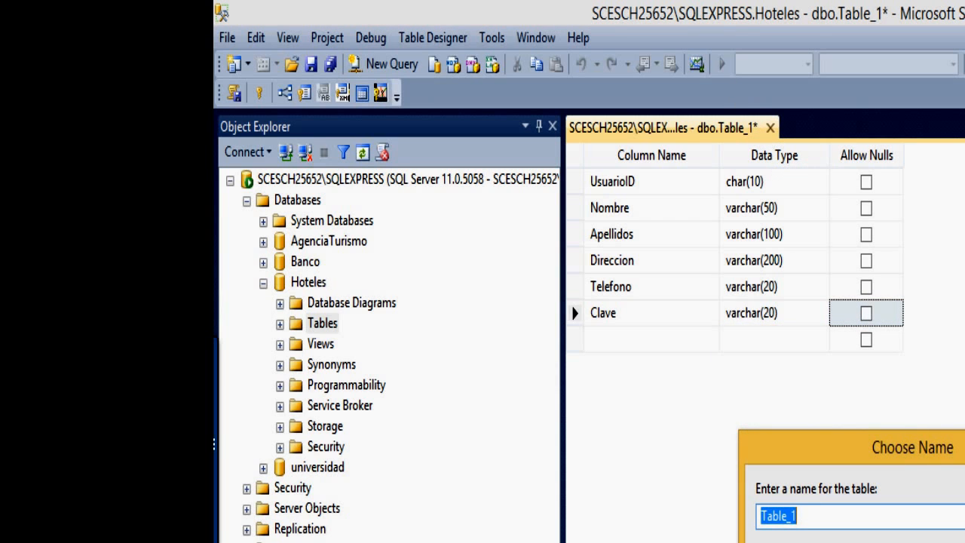
pyautogui.write('Usuarios')
pyautogui.press('Return')
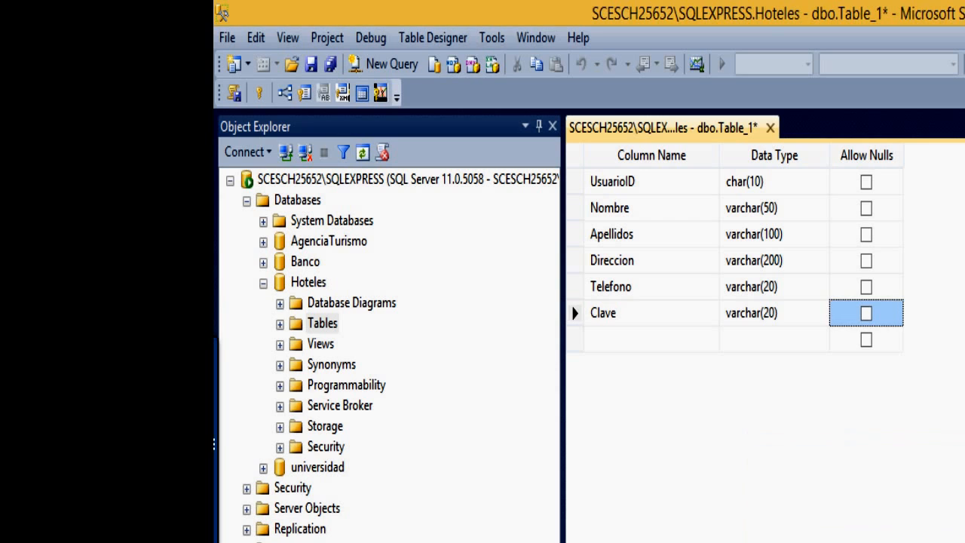
pyautogui.hotkey('ctrl', 'F4')
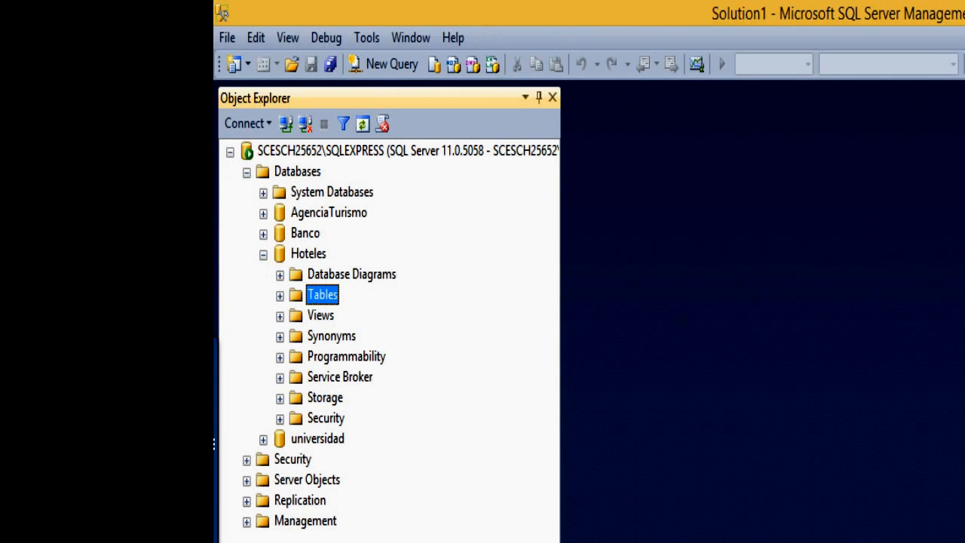
# Step: Expand the tables of the Hoteles database and start designing a second table there
pyautogui.click(280, 295)
pyautogui.rightClick(316, 299)
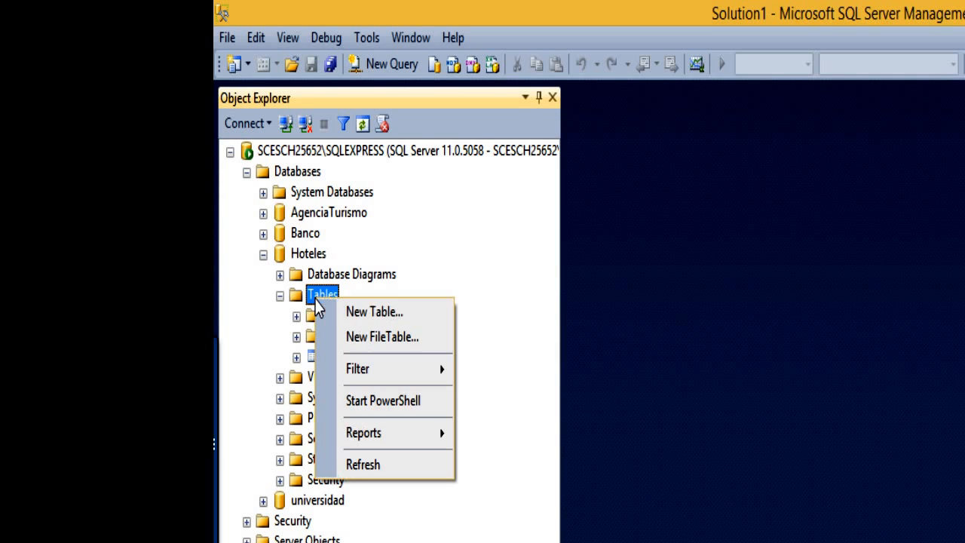
pyautogui.click(369, 321)
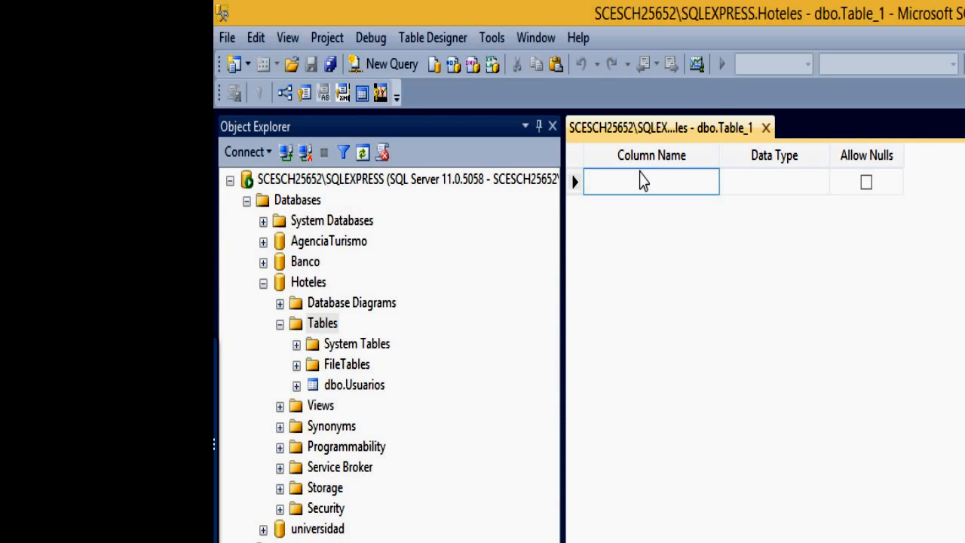
# Step: Define the second table's first column as HotelID with data type char(10) and disallow nulls
pyautogui.write('Hote')
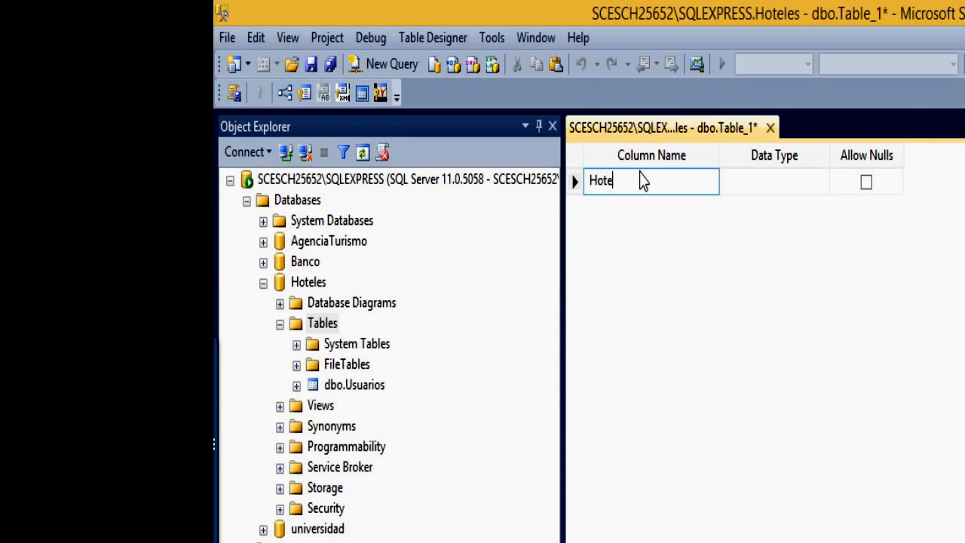
pyautogui.write('llD')
pyautogui.press('Tab')
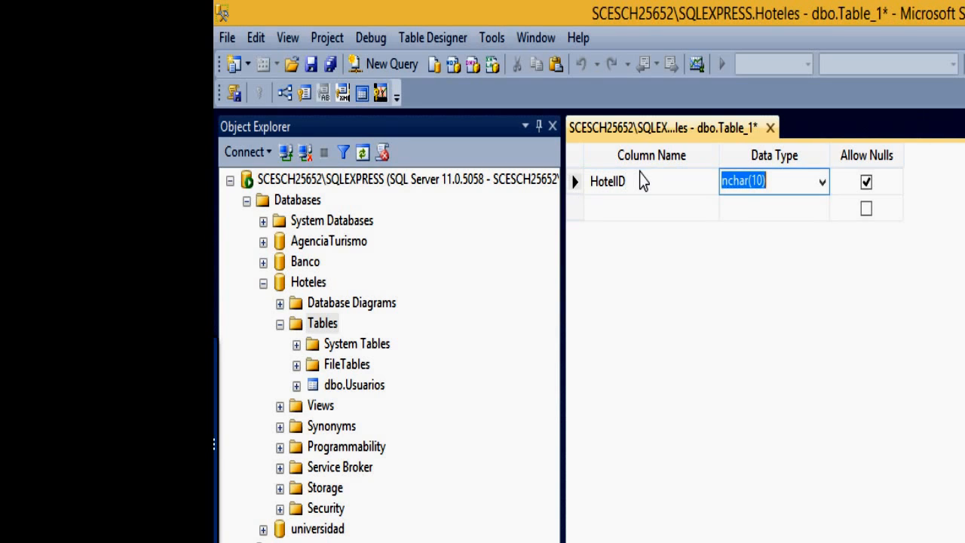
pyautogui.write('char')
pyautogui.press('Tab')
pyautogui.press('space')
pyautogui.press('Tab')
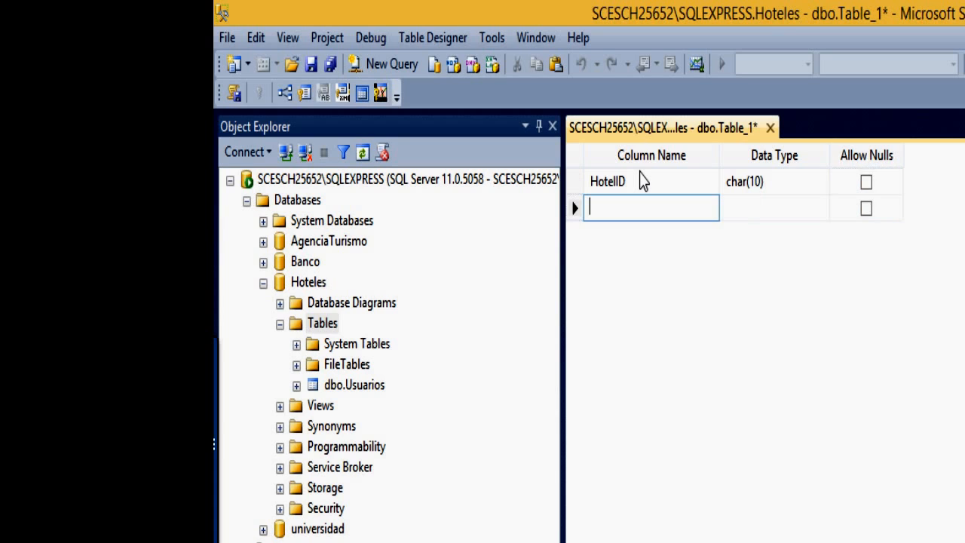
# Step: Add a Nombre column with data type varchar(50) below HotelID and disallow nulls
pyautogui.write('Nombre')
pyautogui.press('Tab')
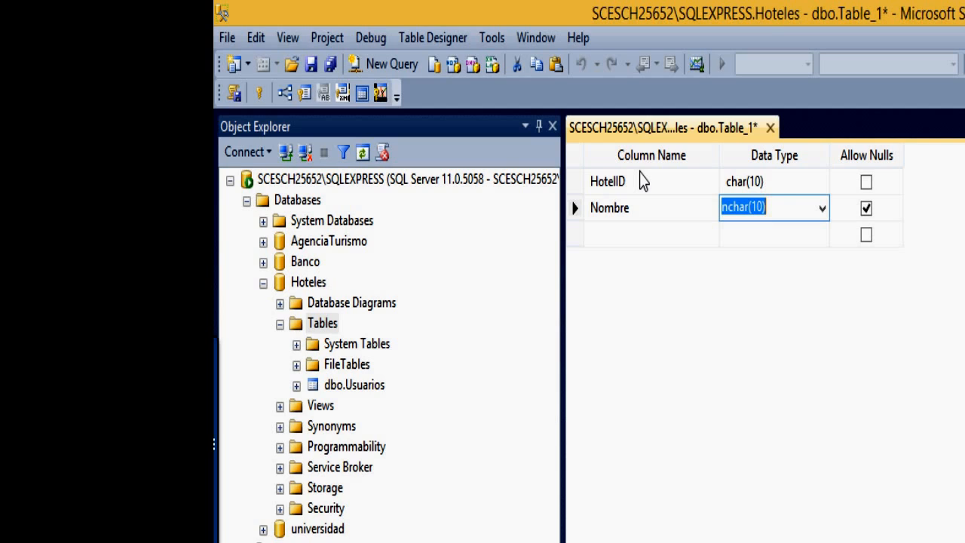
pyautogui.write('varchar')
pyautogui.press('Tab')
pyautogui.press('space')
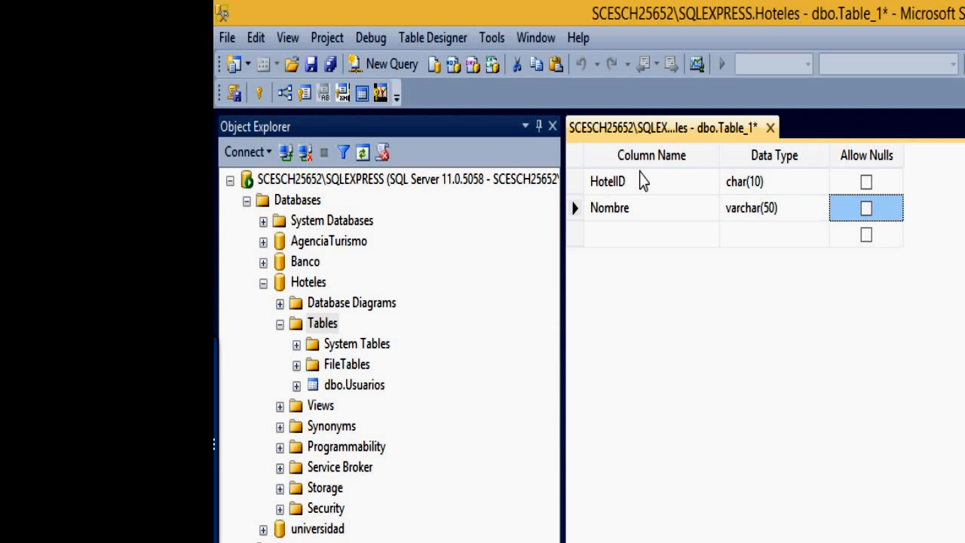
pyautogui.press('Tab')
# Step: Add a Descripcion column with data type varchar(200) below Nombre and disallow nulls
pyautogui.write('Desci')
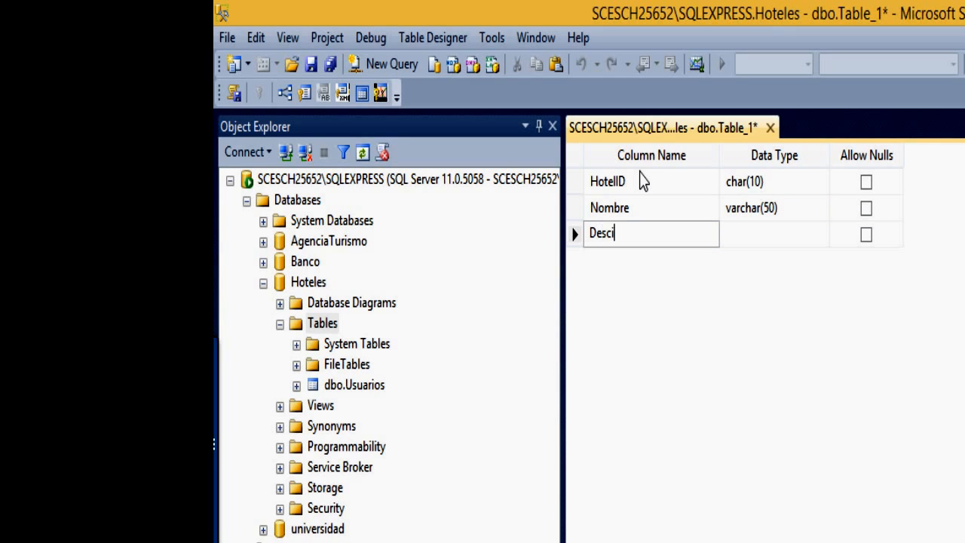
pyautogui.press('BackSpace')
pyautogui.write('ripcion')
pyautogui.press('Tab')
pyautogui.write('varchar(2')
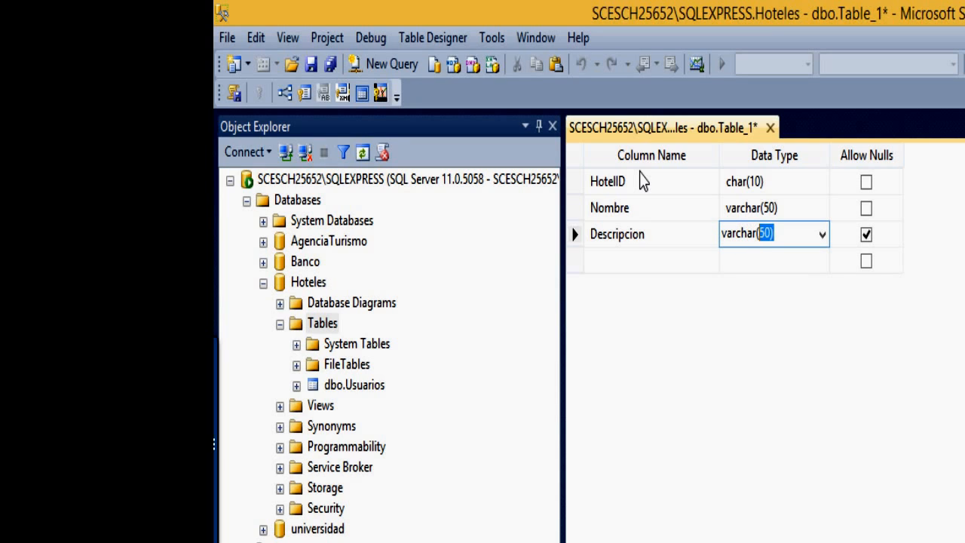
pyautogui.write('00)')
pyautogui.press('Tab')
pyautogui.press('space')
pyautogui.press('Tab')
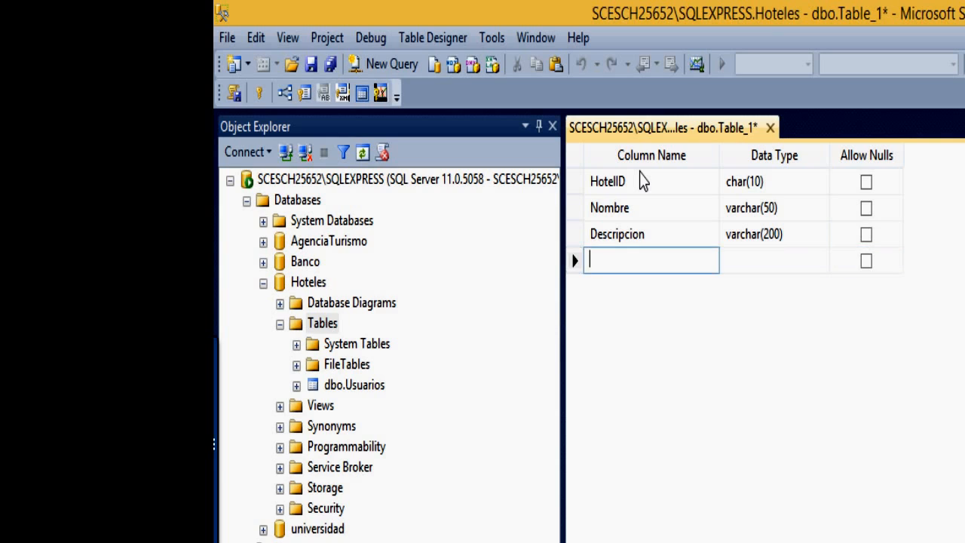
# Step: Add a WebSite column with data type varchar(50) below Descripcion and disallow nulls
pyautogui.write('we')
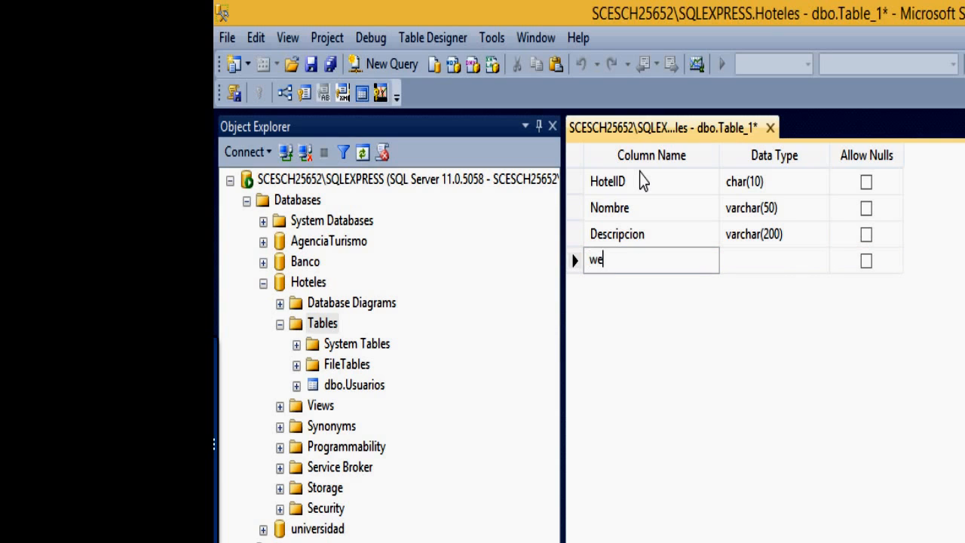
pyautogui.press('BackSpace')
pyautogui.press('BackSpace')
pyautogui.write('Websi')
pyautogui.press('BackSpace')
pyautogui.press('BackSpace')
pyautogui.write('Site')
pyautogui.press('Tab')
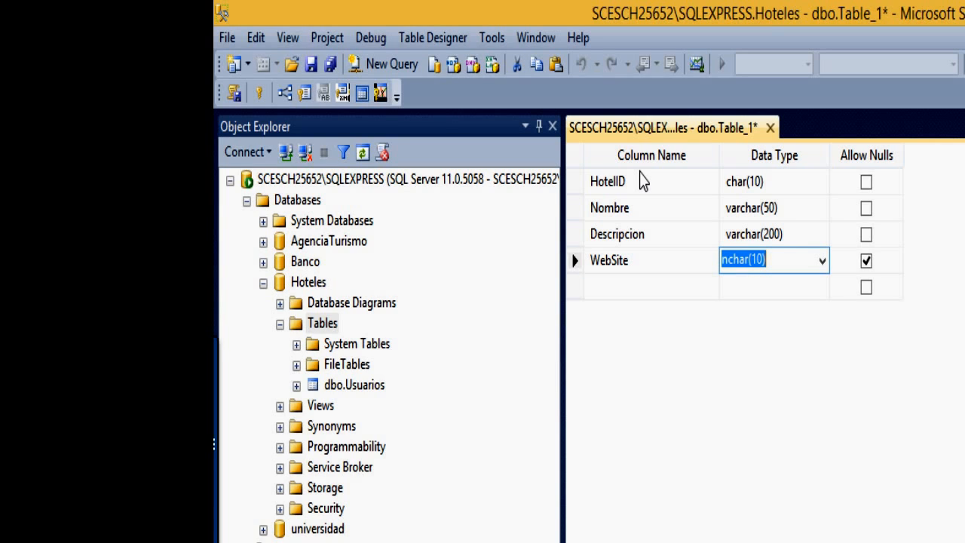
pyautogui.write('varchar')
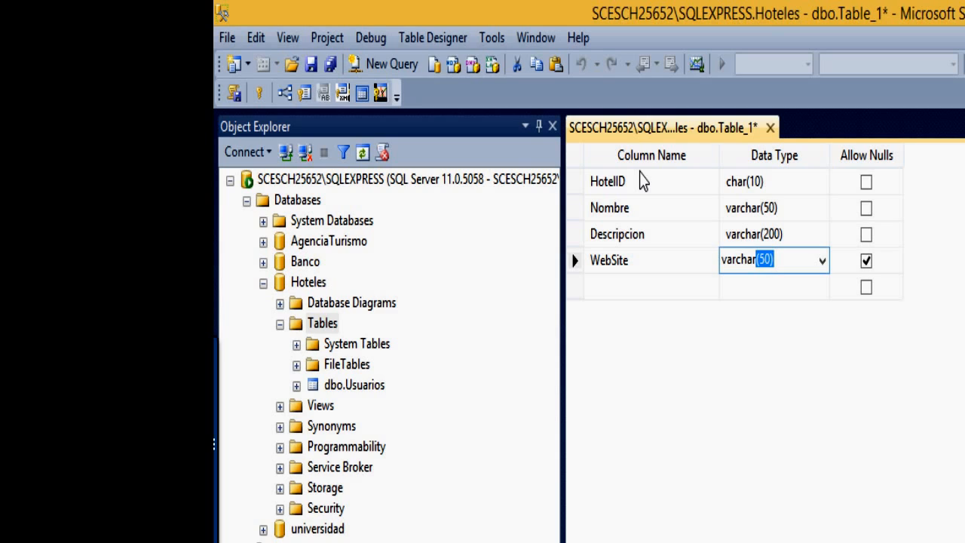
pyautogui.press('Tab')
pyautogui.press('space')
pyautogui.press('Tab')
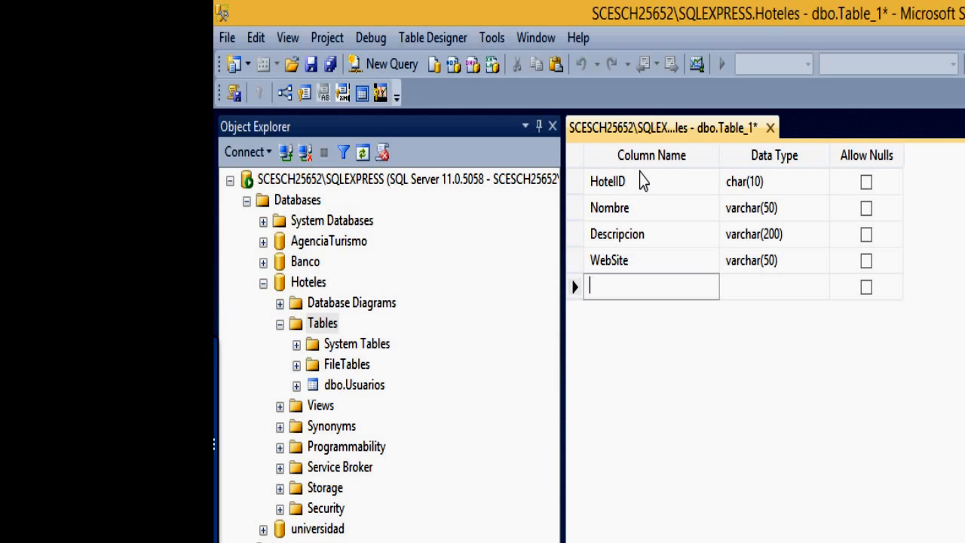
# Step: Add a CiudadID column with data type char(10) below WebSite and disallow nulls
pyautogui.write('CiudadID')
pyautogui.press('Tab')
pyautogui.write('char')
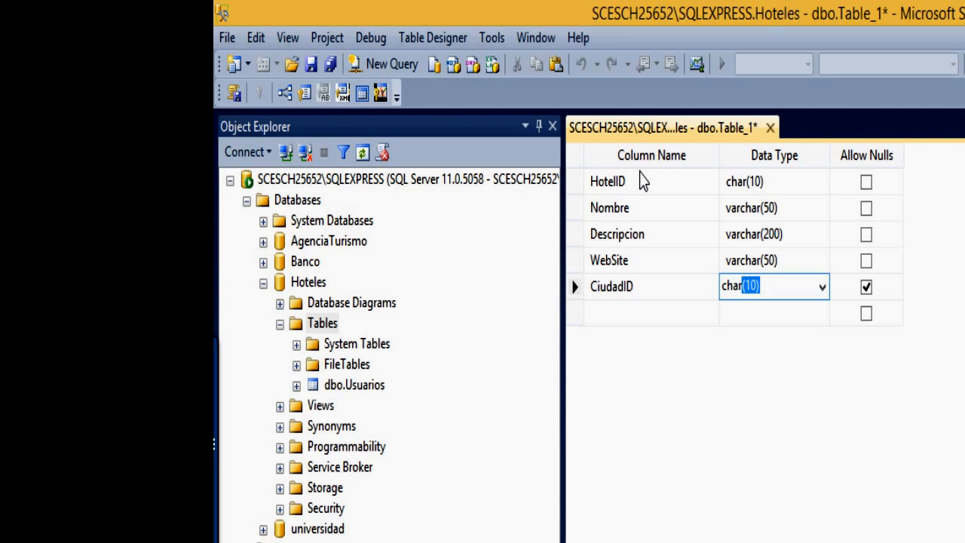
pyautogui.press('Tab')
pyautogui.press('space')
pyautogui.press('Tab')
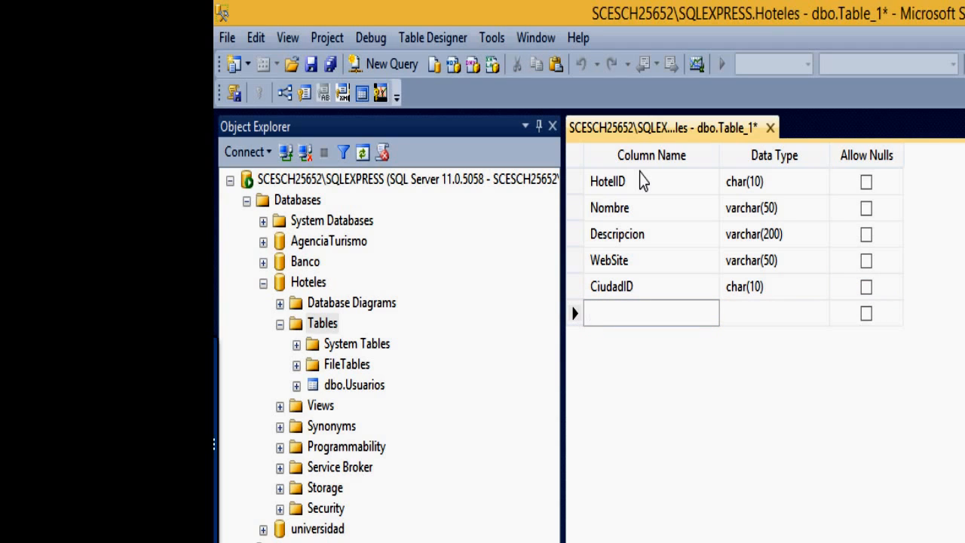
# Step: Add a CategoriaID column with data type char(2) below CiudadID and disallow nulls
pyautogui.write('CategoriaID')
pyautogui.press('Tab')
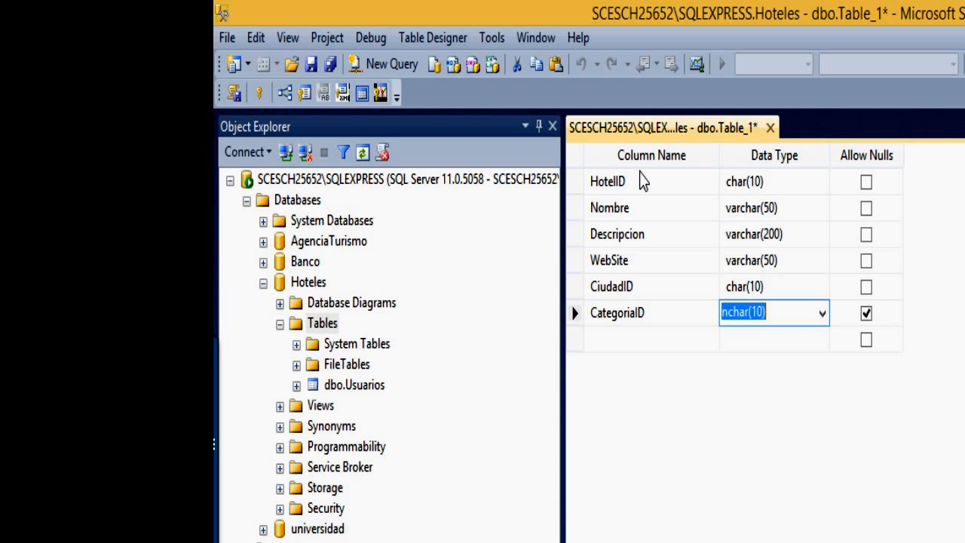
pyautogui.write('char(')
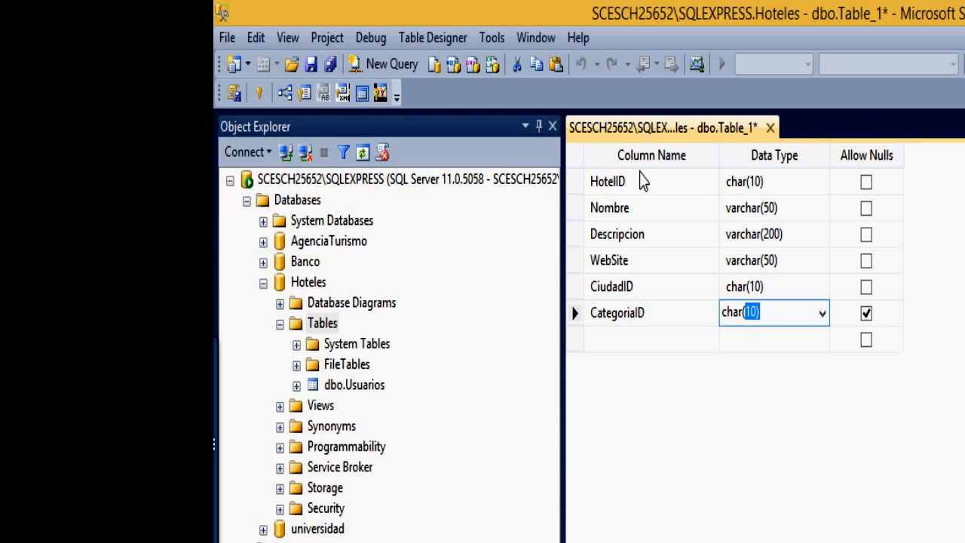
pyautogui.write('1')
pyautogui.write('2')
pyautogui.press('BackSpace')
pyautogui.press('BackSpace')
pyautogui.write('2)')
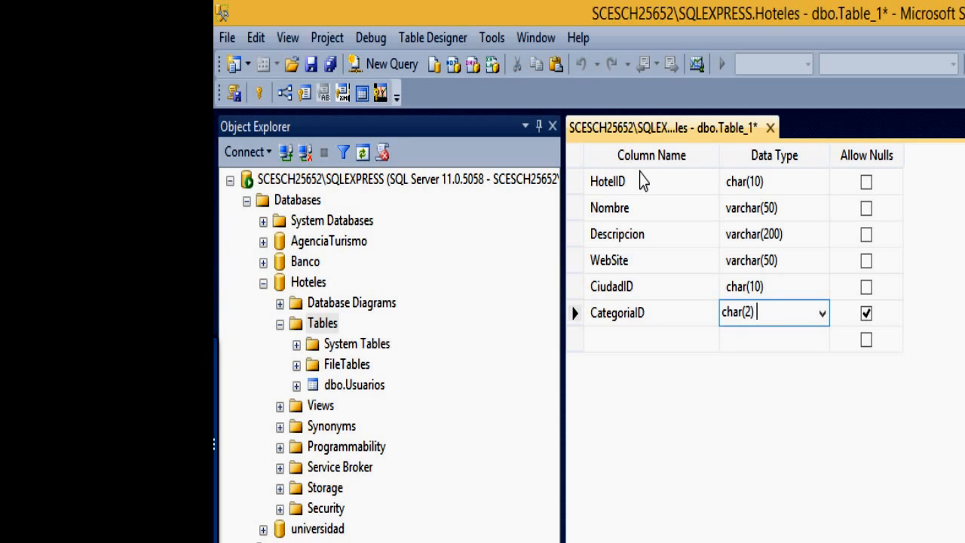
pyautogui.press('Tab')
pyautogui.click(866, 314)
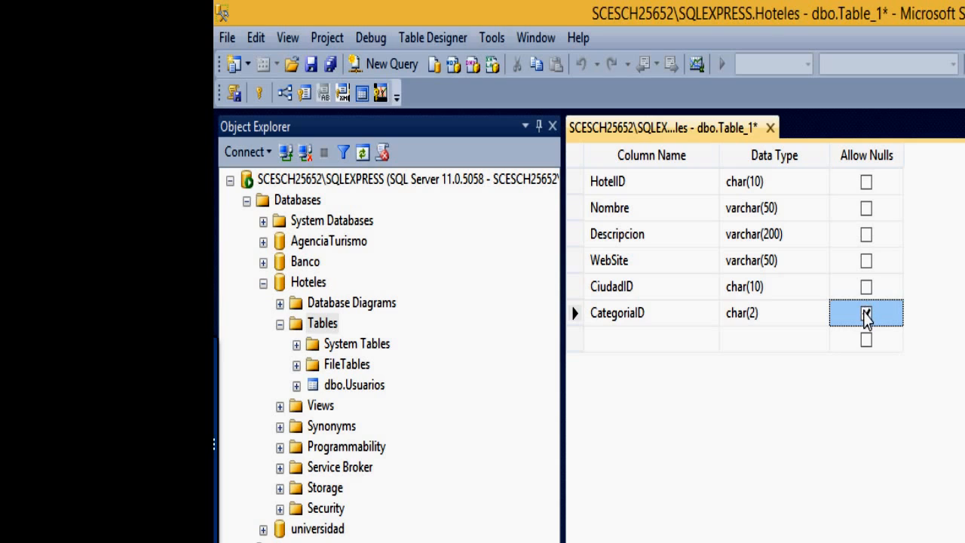
pyautogui.click(784, 286)
pyautogui.write('var')
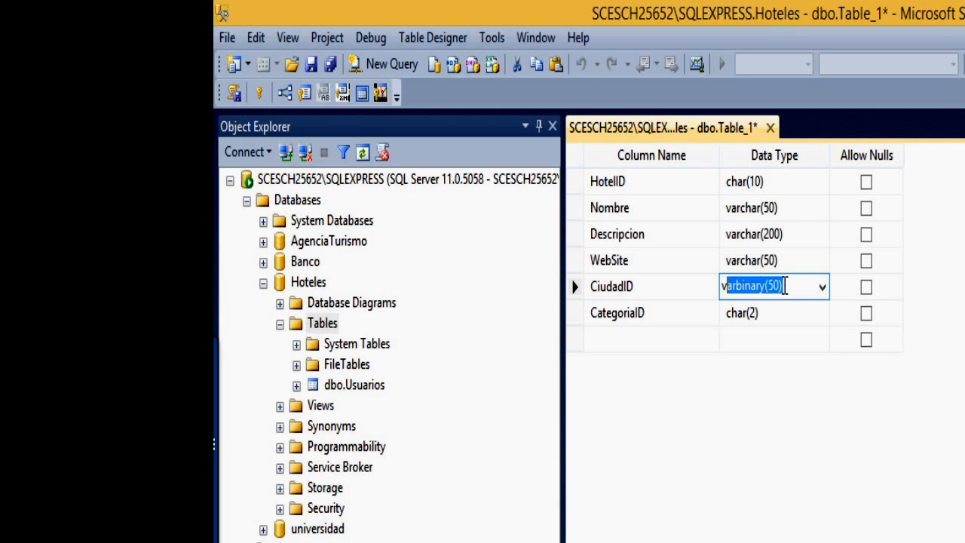
pyautogui.press('BackSpace')
pyautogui.press('BackSpace')
pyautogui.press('BackSpace')
pyautogui.press('BackSpace')
pyautogui.write('char(10')
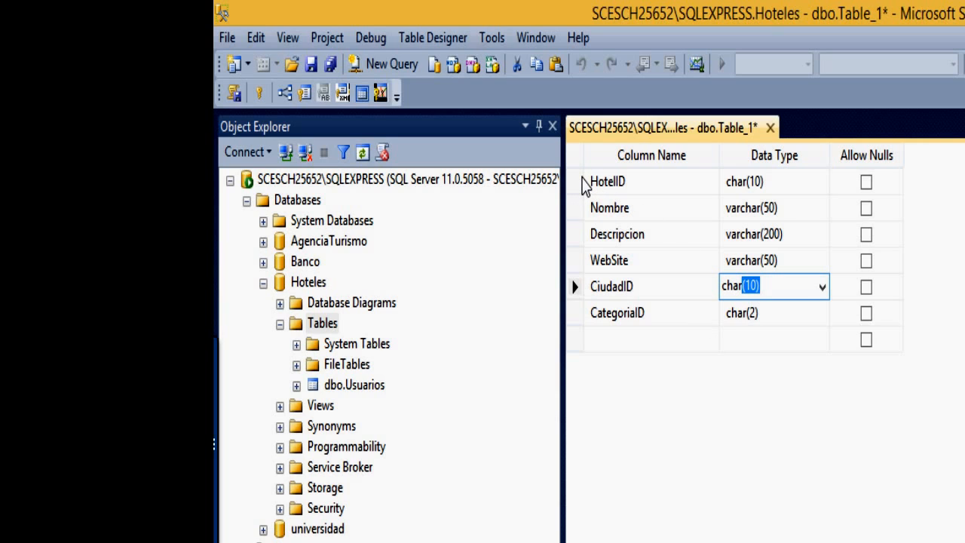
# Step: Set the HotelID column as the table's primary key
pyautogui.click(576, 183)
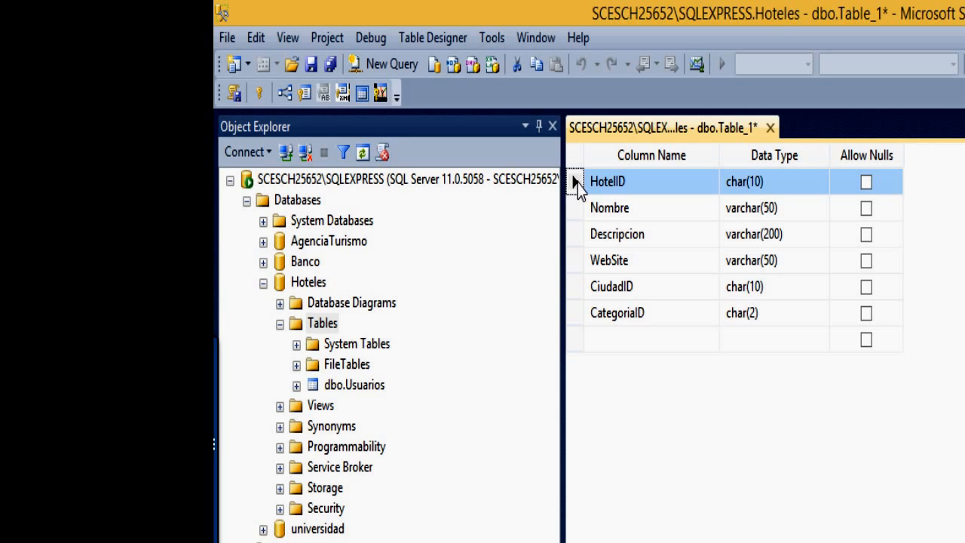
pyautogui.rightClick(579, 188)
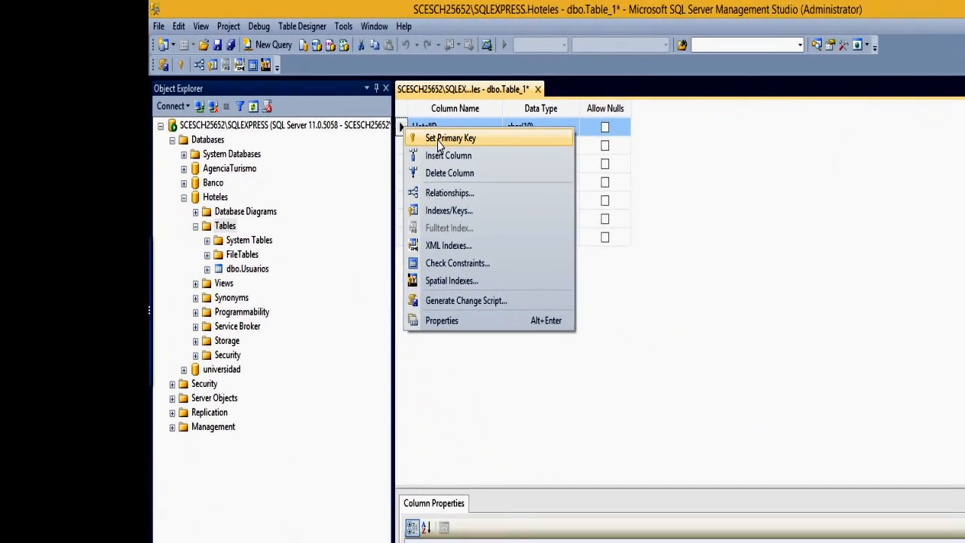
pyautogui.click(628, 199)
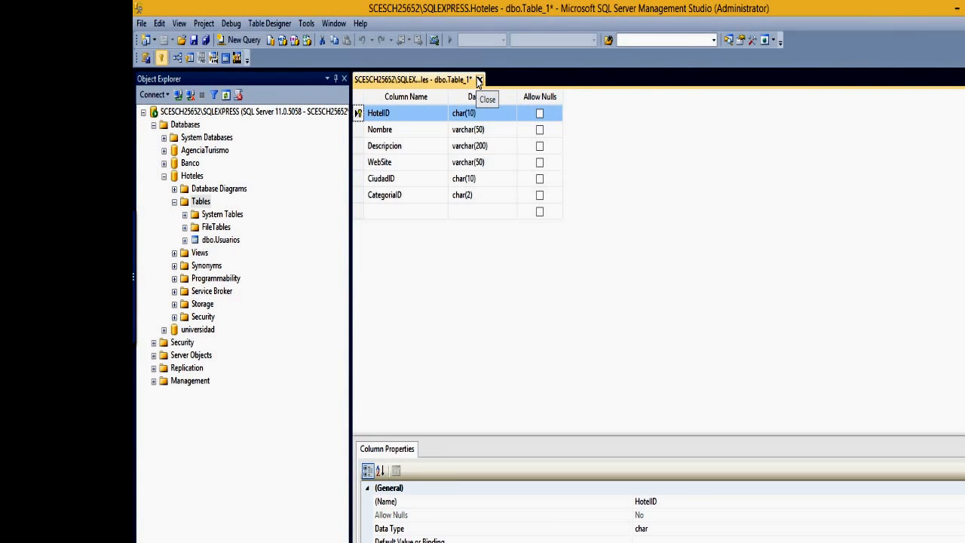
# Step: Close the table design and save the table under the name Hoteles
pyautogui.click(479, 80)
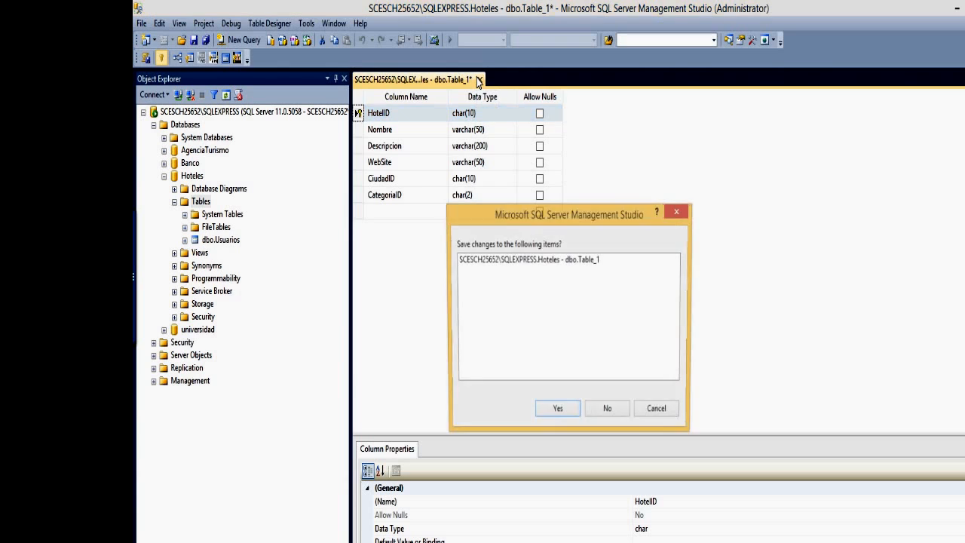
pyautogui.press('Return')
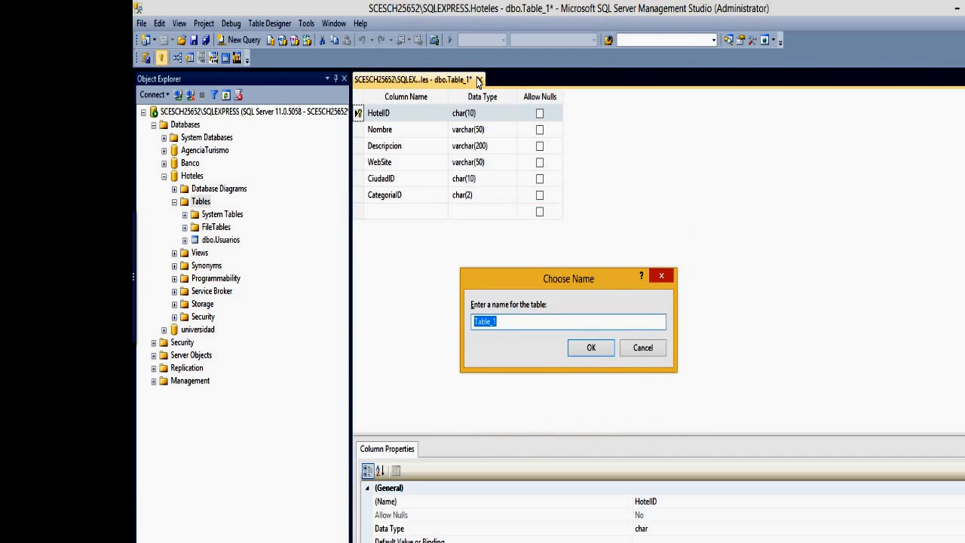
pyautogui.write('Hoteles')
pyautogui.press('Return')
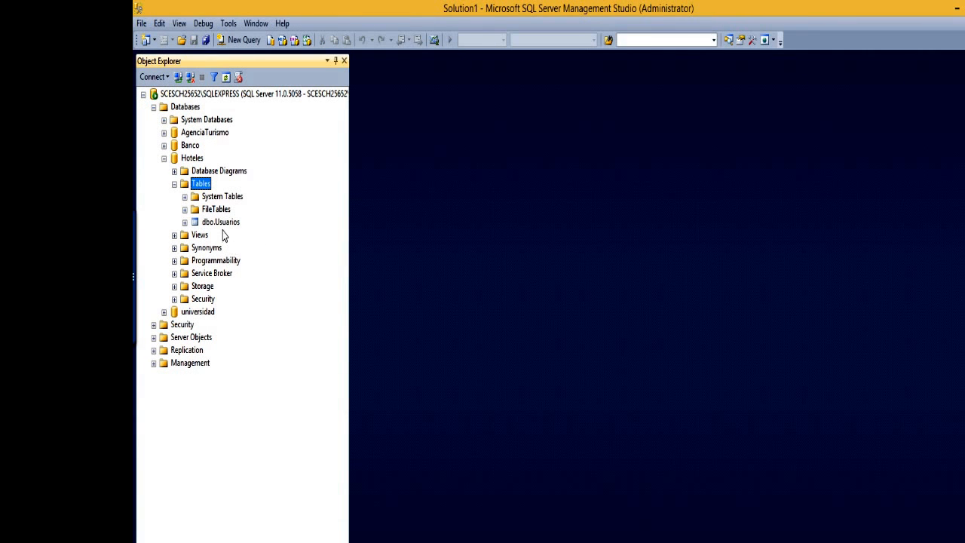
# Step: Open the Usuarios table's design, set UsuarioID as its primary key, and save and close it
pyautogui.click(223, 226)
pyautogui.rightClick(223, 231)
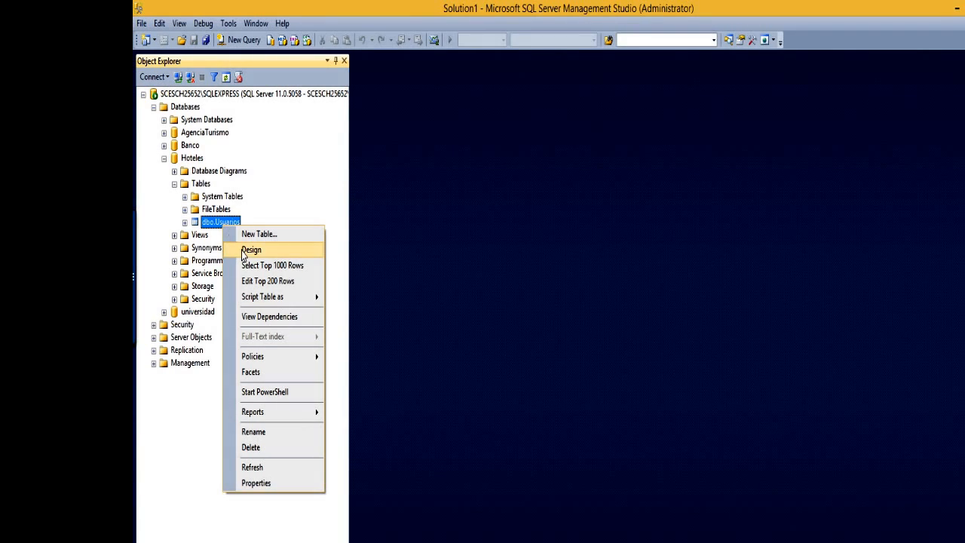
pyautogui.click(245, 253)
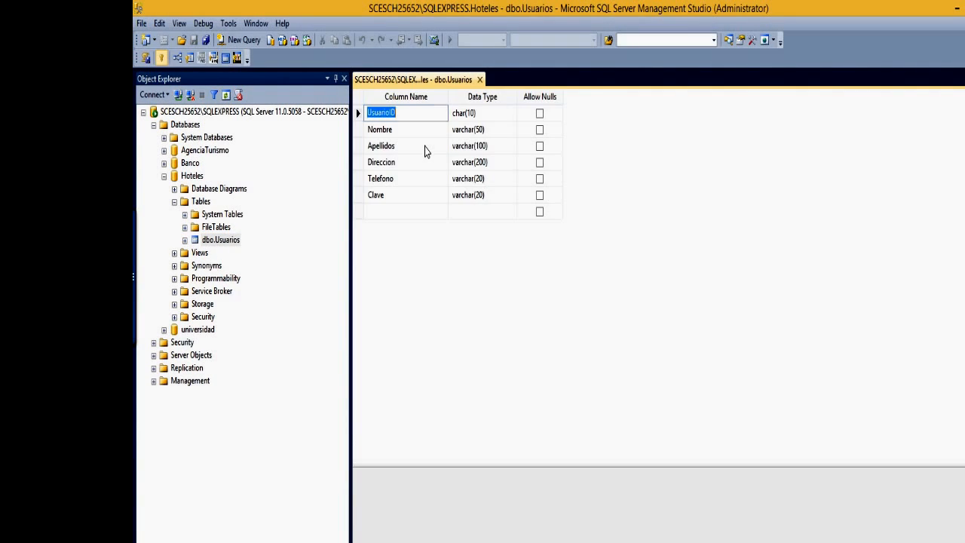
pyautogui.click(359, 113)
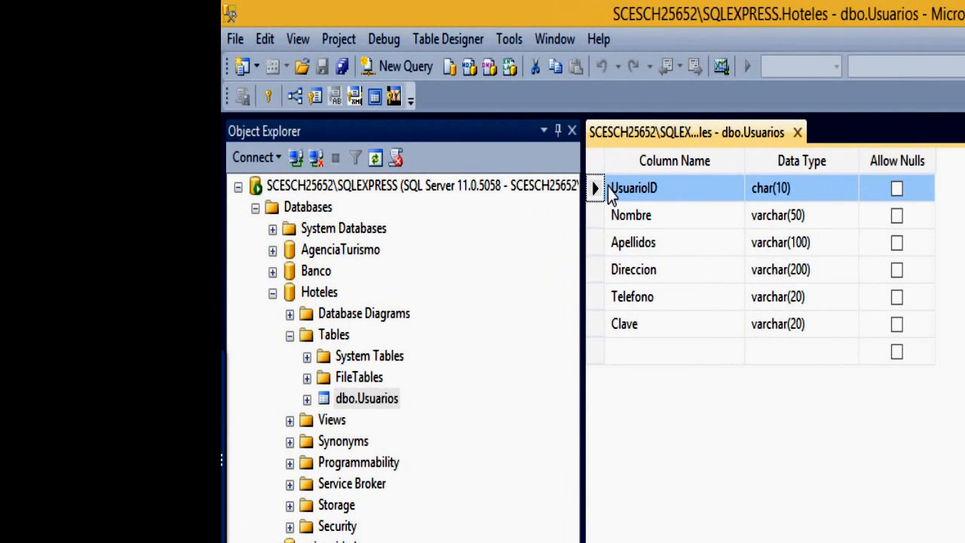
pyautogui.rightClick(596, 190)
pyautogui.click(641, 199)
pyautogui.click(802, 132)
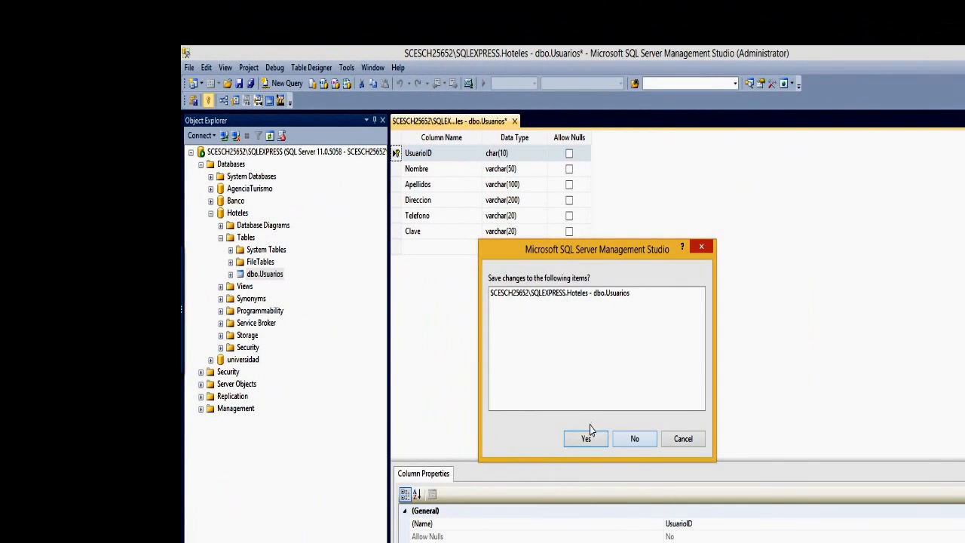
pyautogui.click(590, 427)
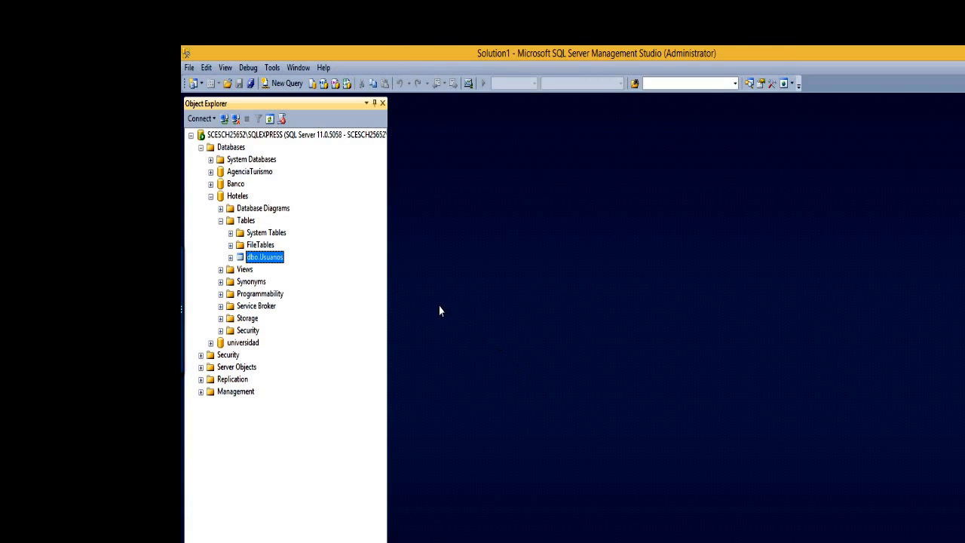
# Step: Create a new table in the Hoteles database and name its first column CiudadID
pyautogui.rightClick(249, 221)
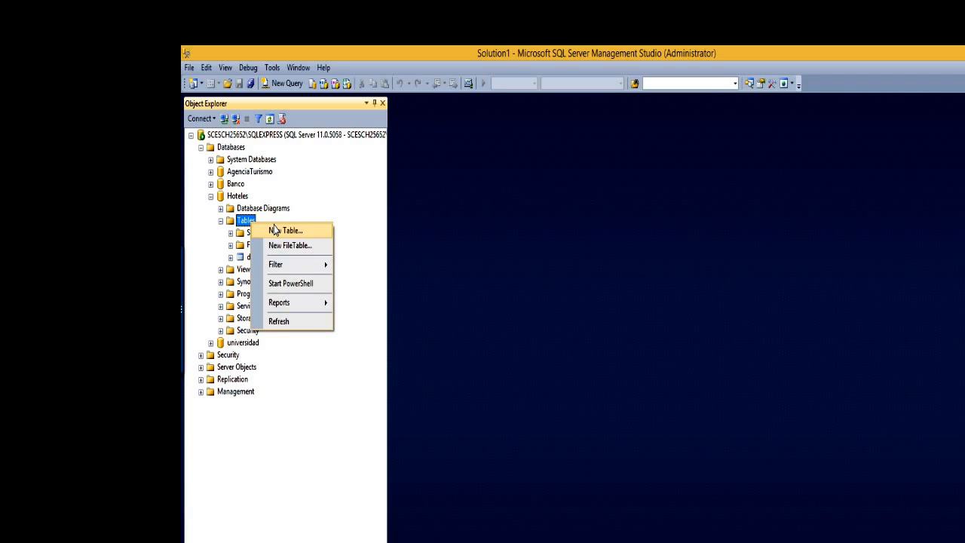
pyautogui.click(274, 231)
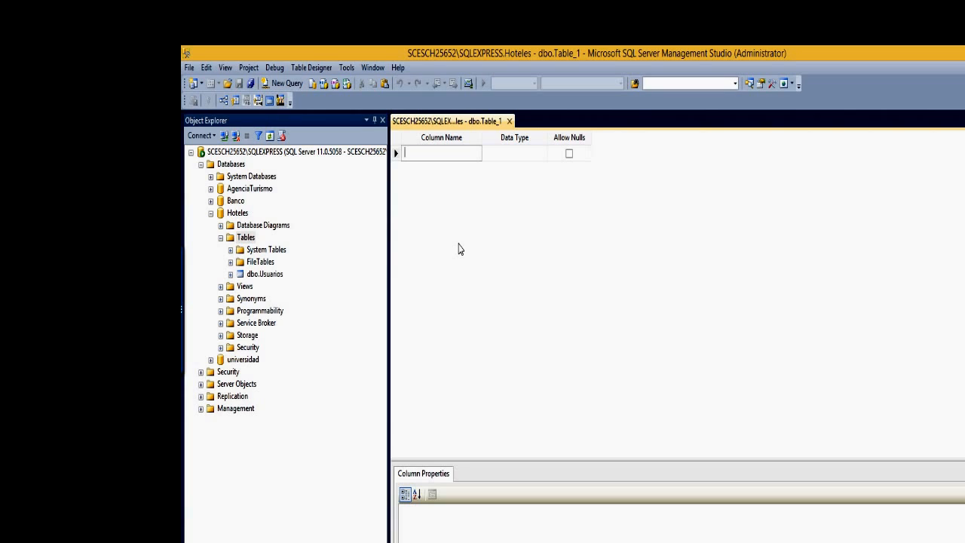
pyautogui.write('Ciud')
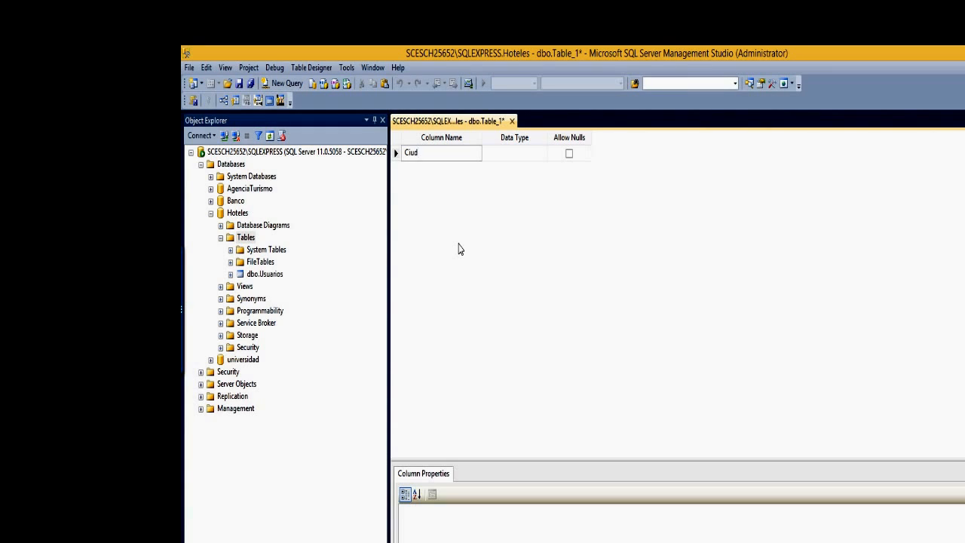
pyautogui.write('da')
pyautogui.press('BackSpace')
pyautogui.press('BackSpace')
pyautogui.write('a')
pyautogui.write('da')
pyautogui.write('ID')
pyautogui.press('Tab')
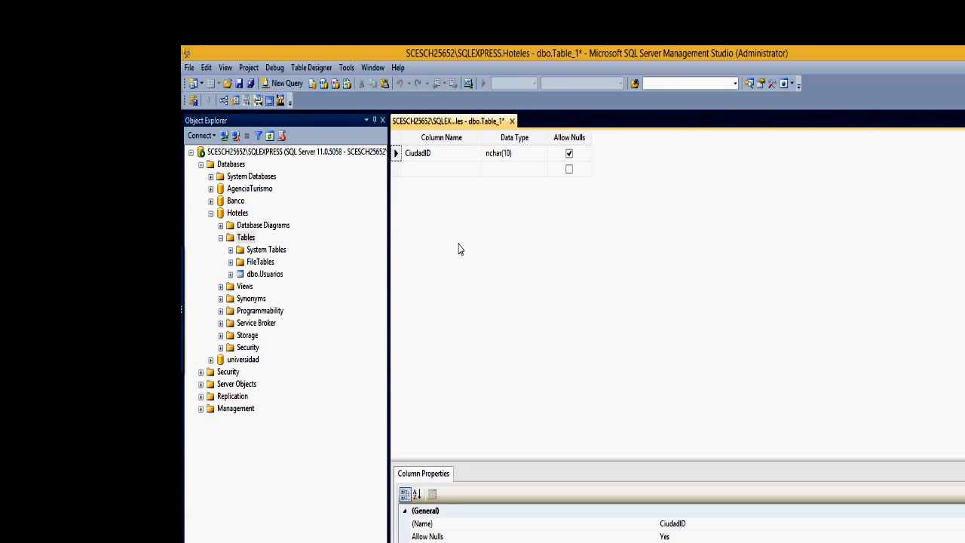
# Step: Set the CiudadID column's data type to char(10) and disallow nulls
pyautogui.click(643, 190)
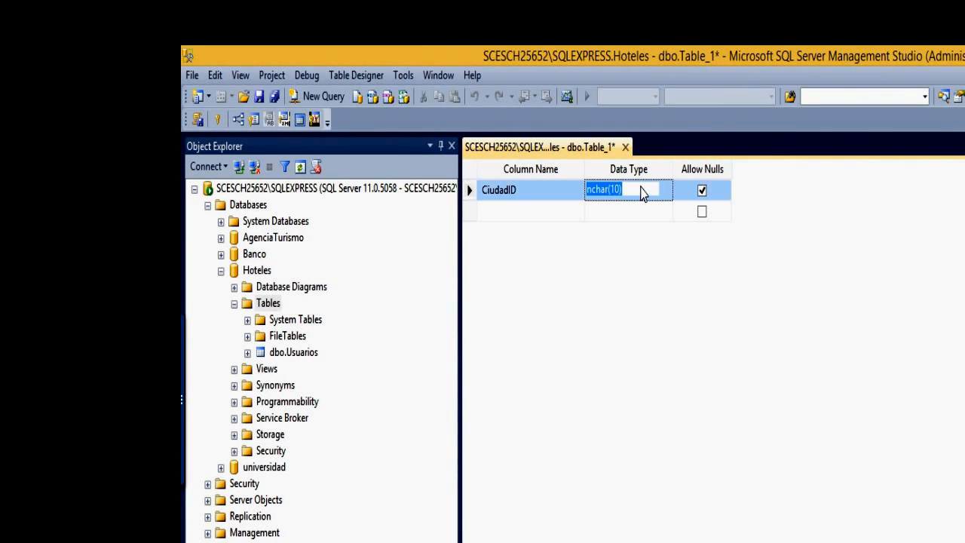
pyautogui.write('cha')
pyautogui.press('Tab')
pyautogui.press('space')
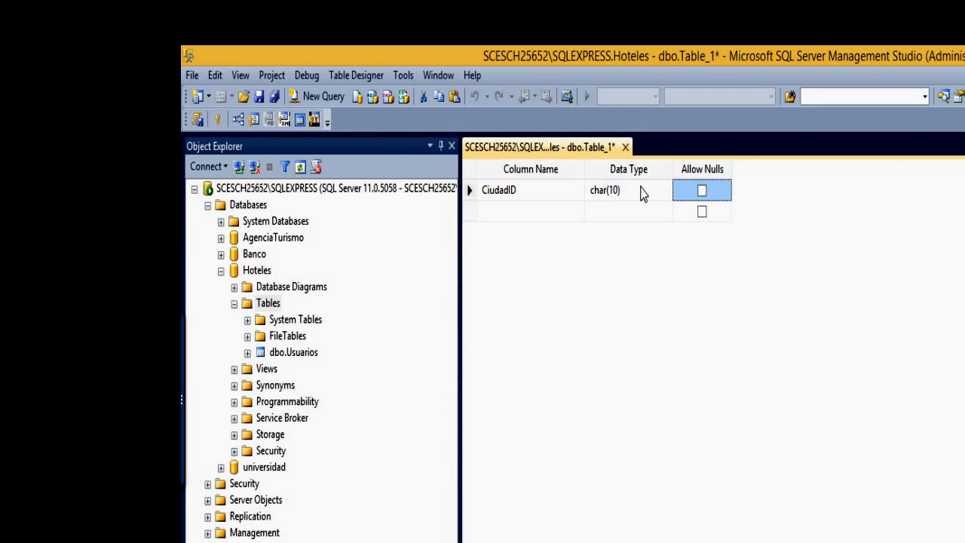
pyautogui.press('Tab')
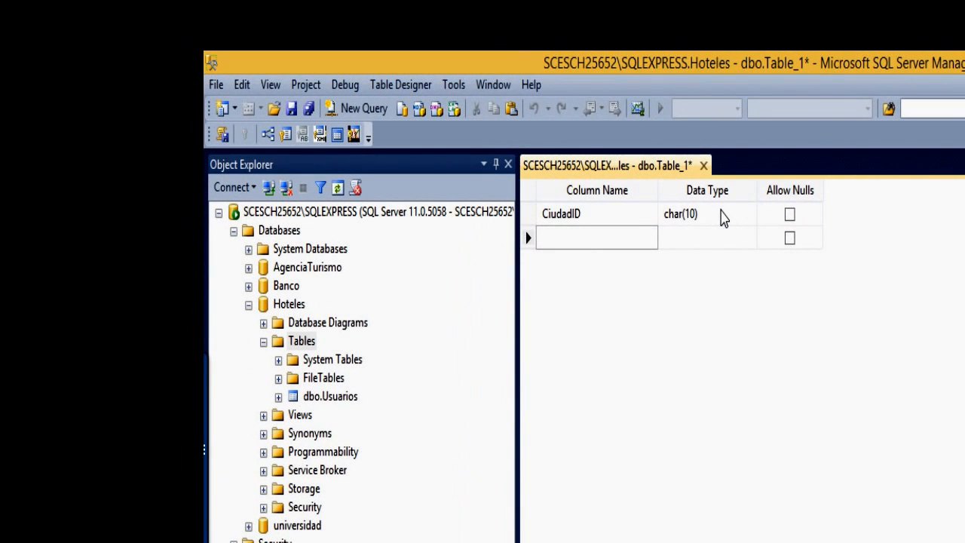
# Step: Add a Nombre column with data type varchar(50) below CiudadID and disallow nulls
pyautogui.write('Nombre')
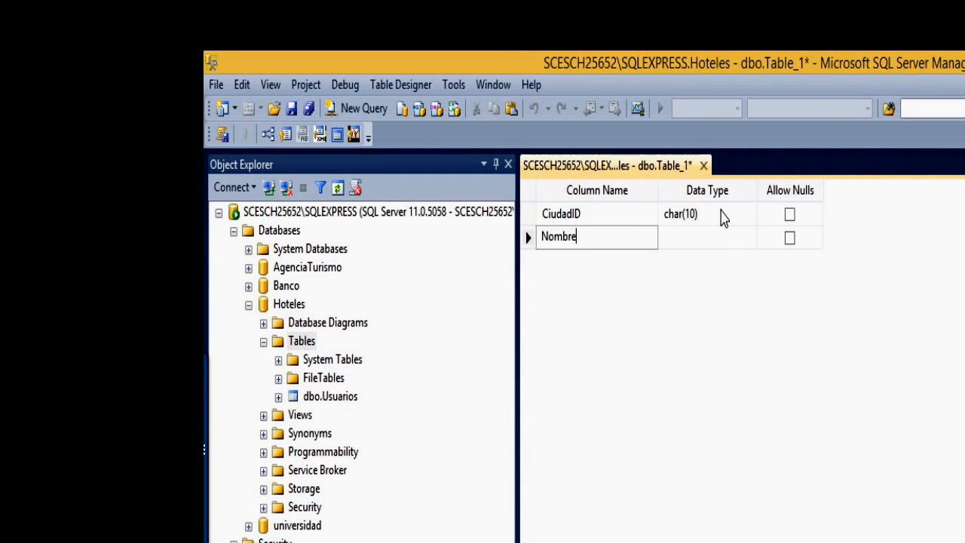
pyautogui.press('Tab')
pyautogui.write('varch')
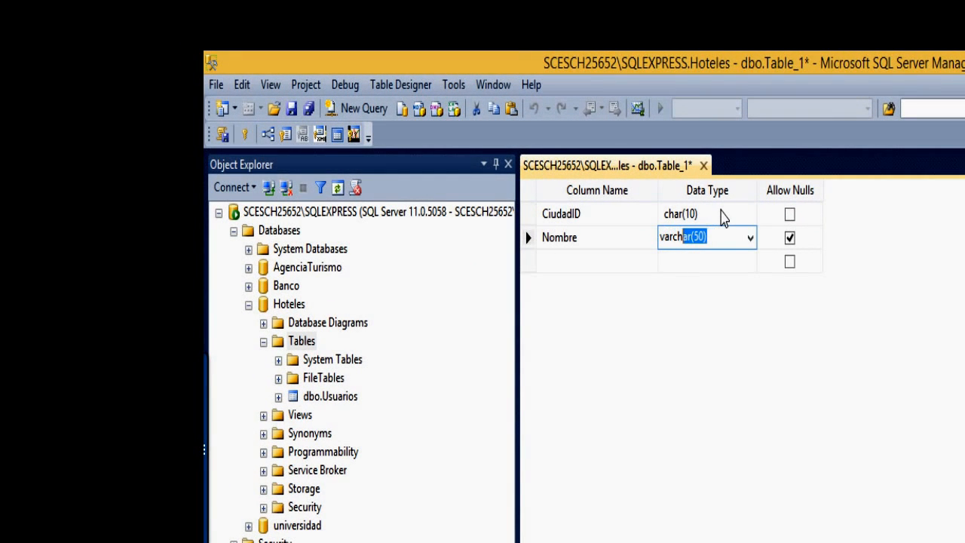
pyautogui.press('Tab')
pyautogui.press('space')
pyautogui.press('Tab')
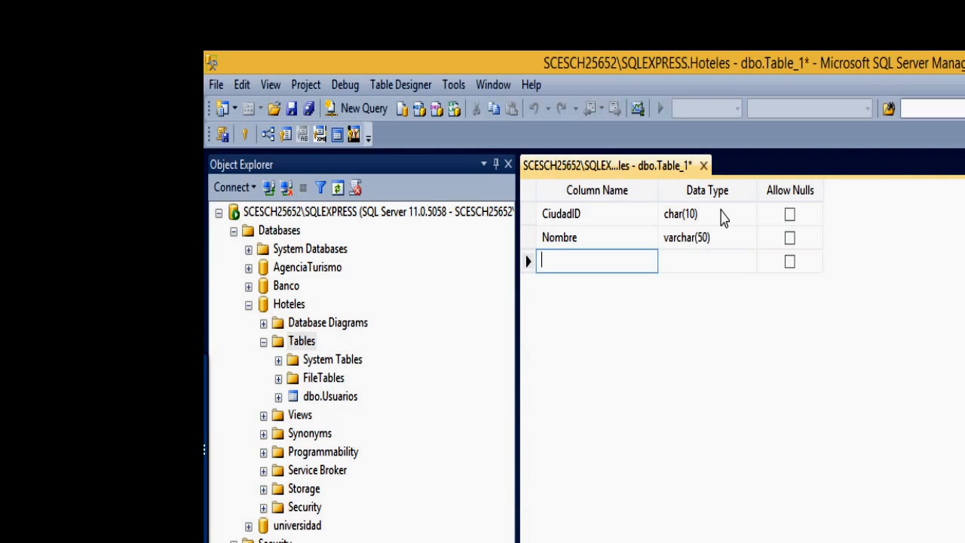
# Step: Add a Descripcion column with data type varchar(100) below Nombre and disallow nulls
pyautogui.write('Descr')
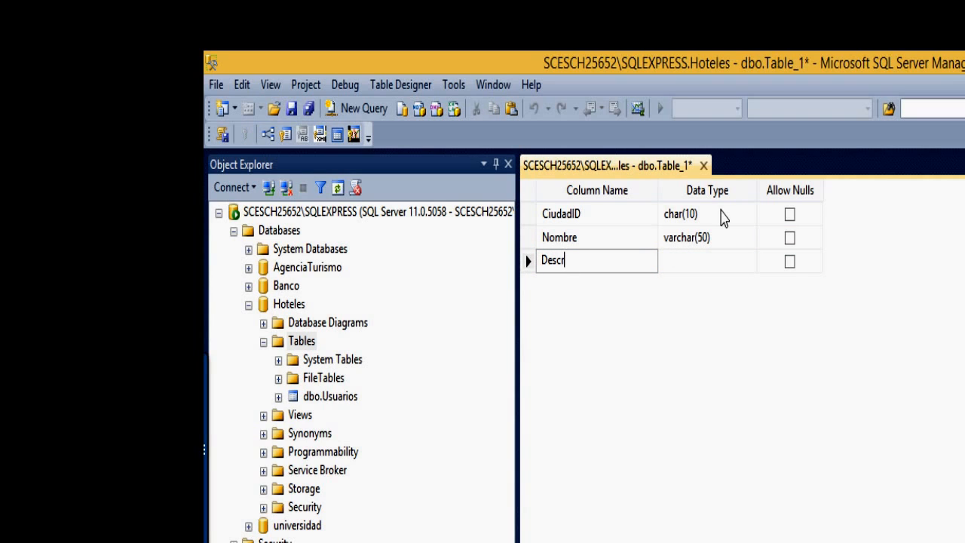
pyautogui.write('ipcion')
pyautogui.press('Tab')
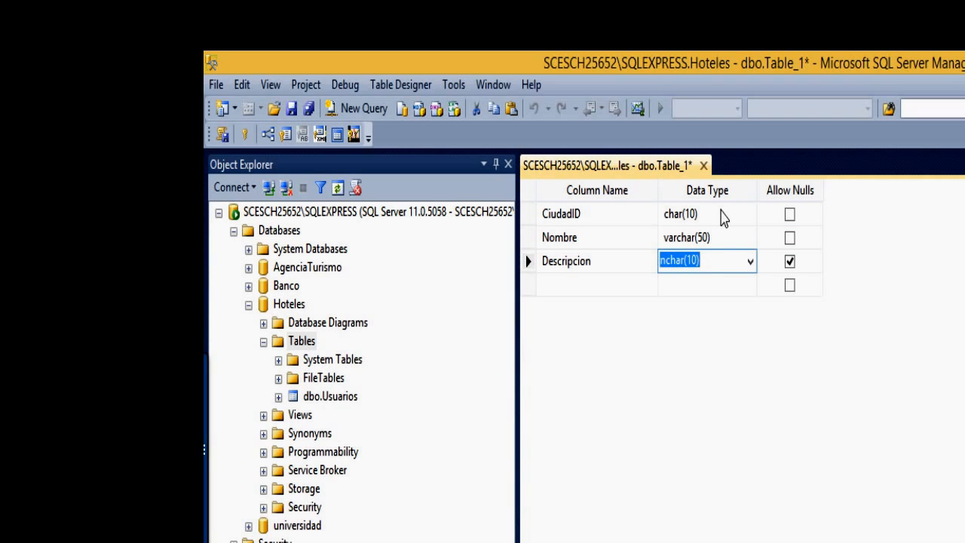
pyautogui.write('varch')
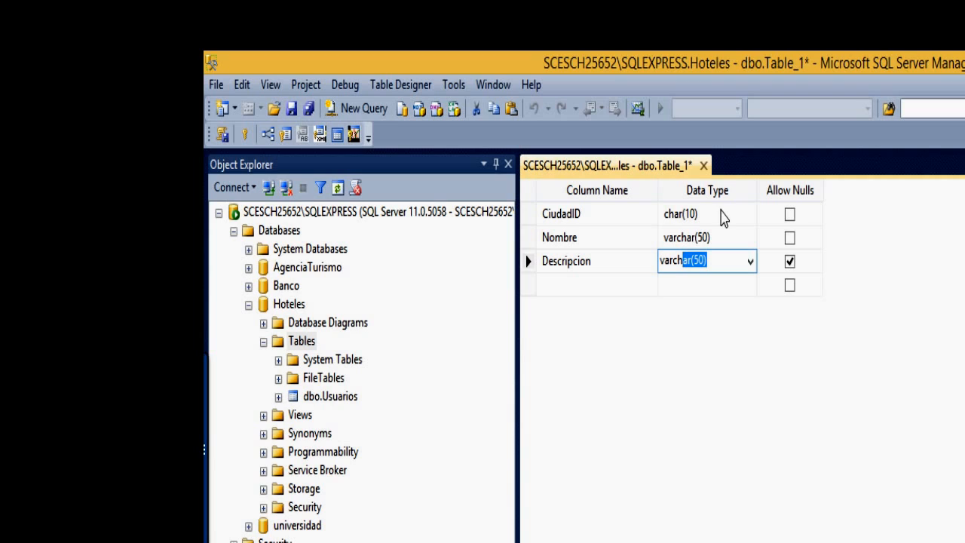
pyautogui.write('ar(100)')
pyautogui.press('Tab')
pyautogui.press('space')
pyautogui.press('Tab')
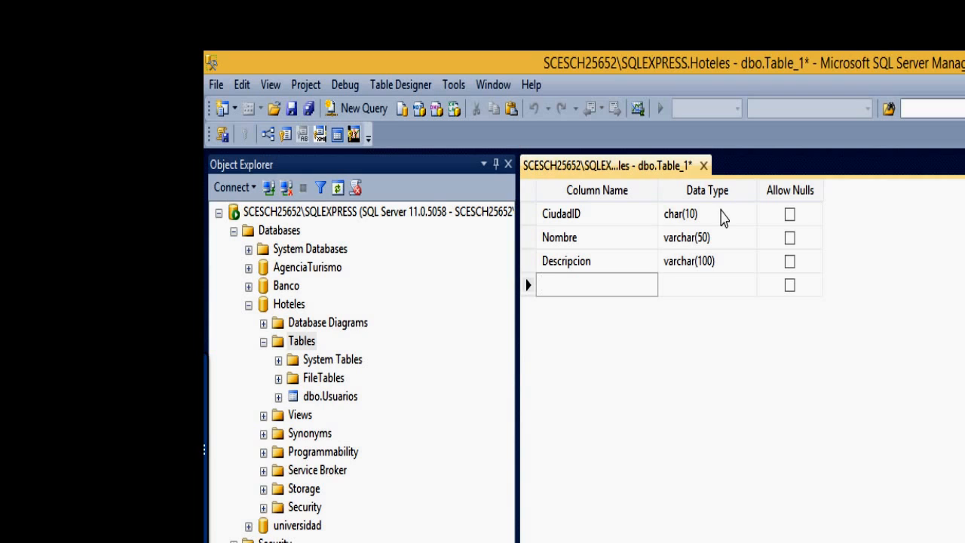
# Step: Add a PaisID column with data type char(10) below Descripcion and disallow nulls
pyautogui.write('PaisID')
pyautogui.press('Tab')
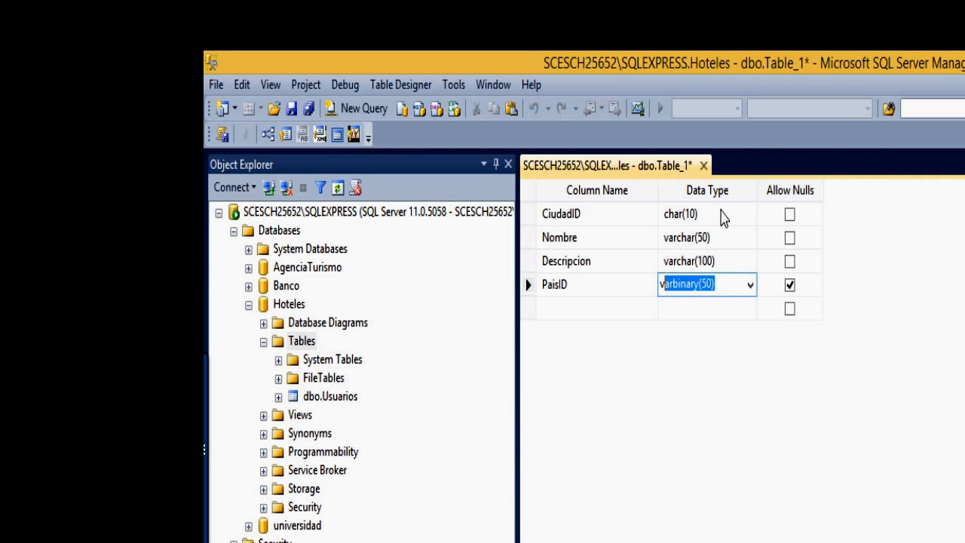
pyautogui.write('v')
pyautogui.press('BackSpace')
pyautogui.write('char(10')
pyautogui.press('Tab')
pyautogui.press('space')
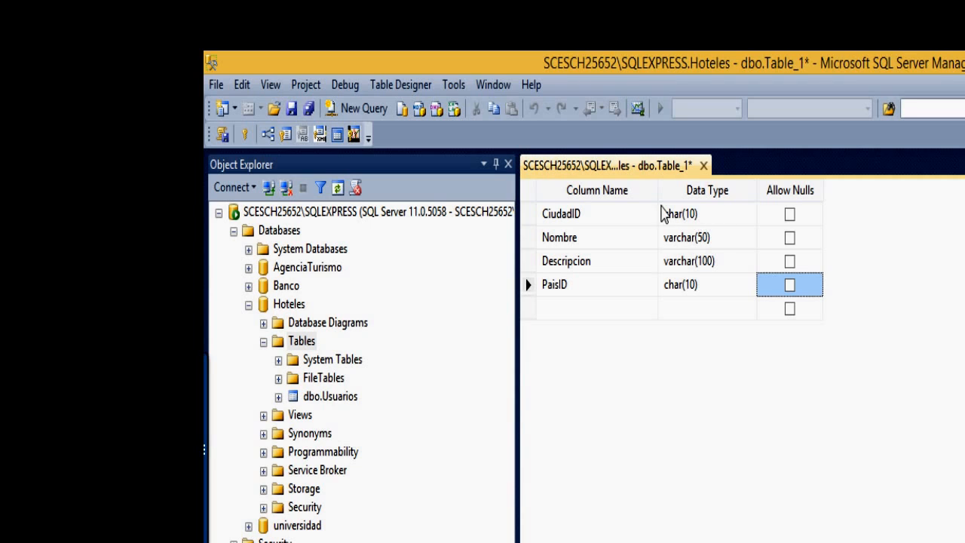
# Step: Set the CiudadID column as the new table's primary key
pyautogui.click(528, 215)
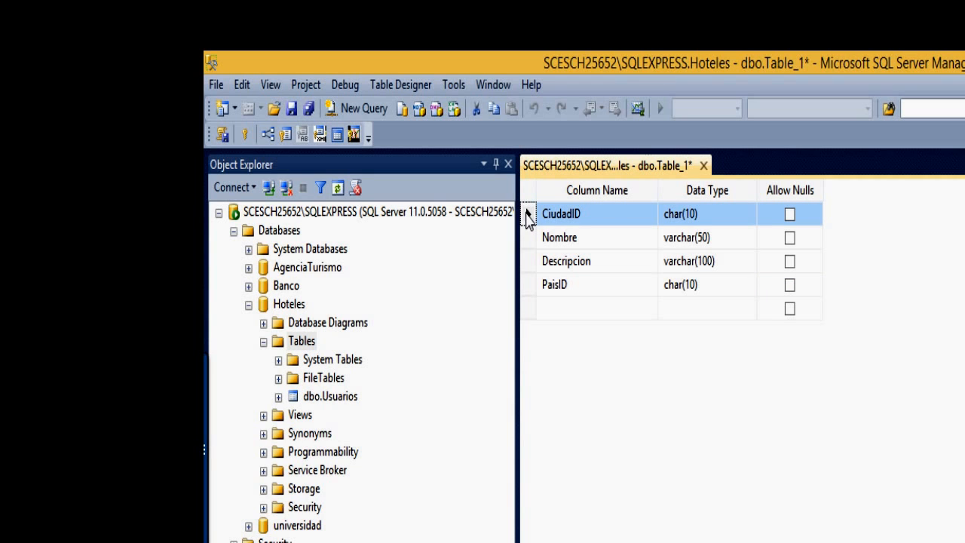
pyautogui.rightClick(527, 215)
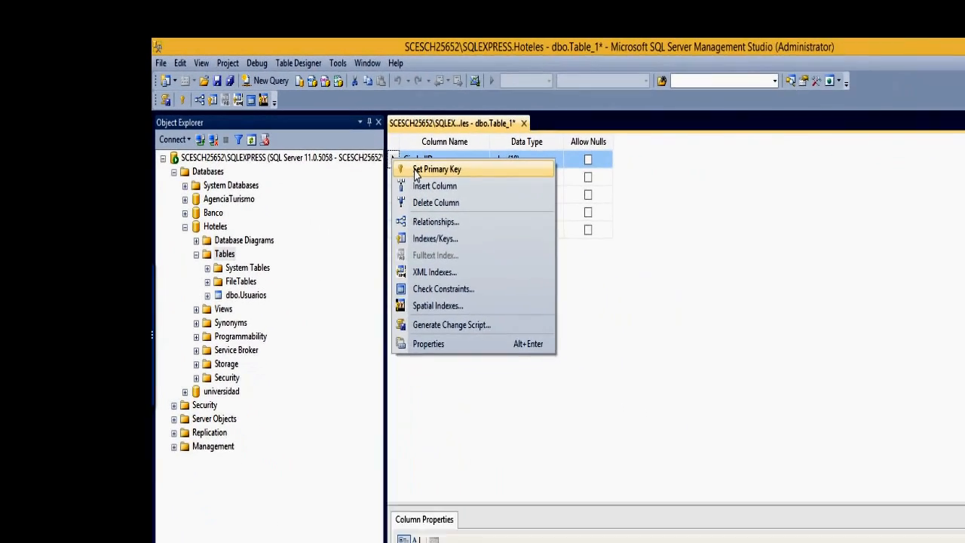
pyautogui.click(503, 207)
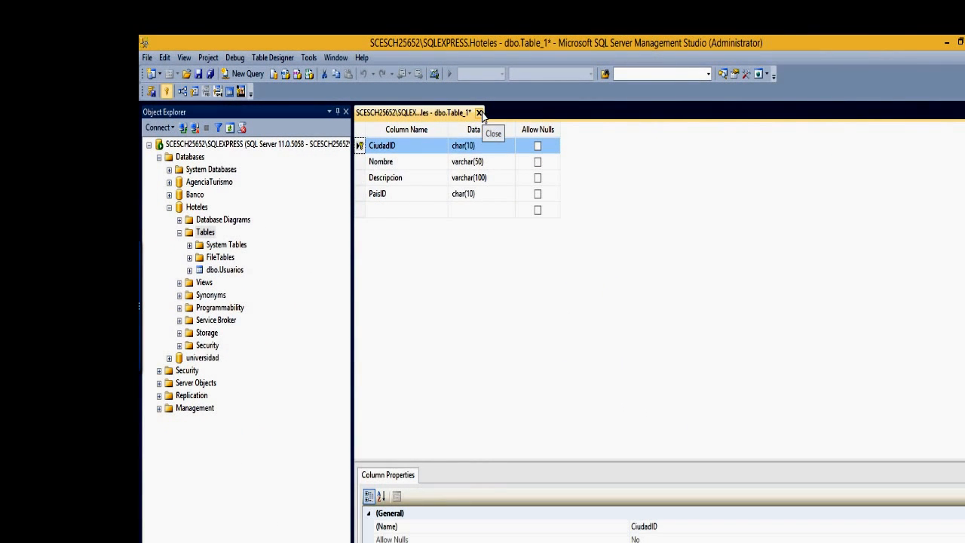
# Step: Close the design, save the table under the name Ciudad, and refresh the Hoteles database's table list
pyautogui.click(479, 113)
pyautogui.click(554, 439)
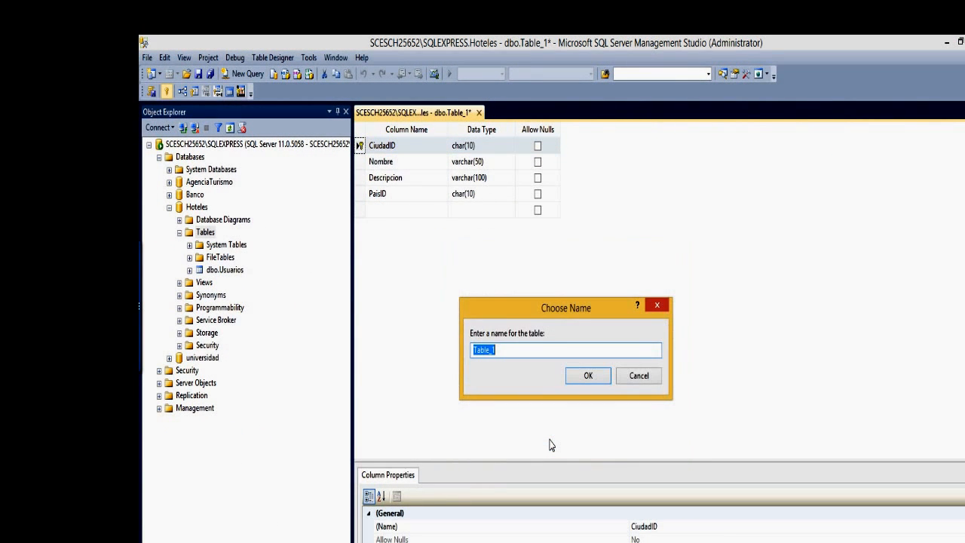
pyautogui.write('Ciudad')
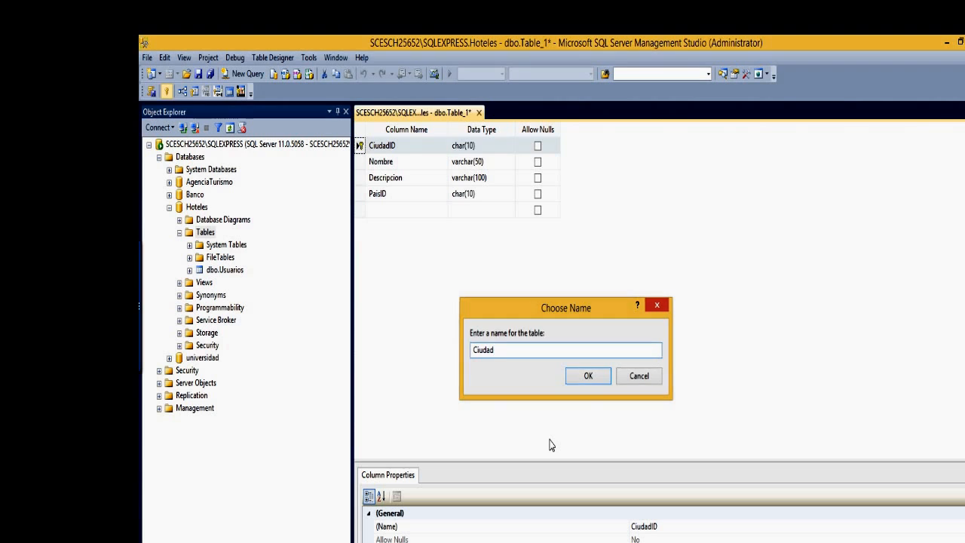
pyautogui.press('Return')
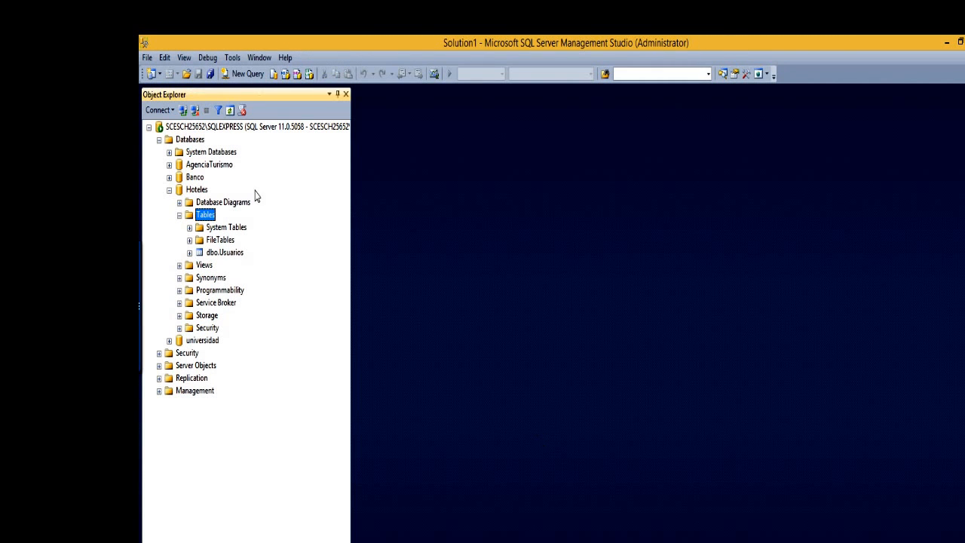
pyautogui.rightClick(204, 222)
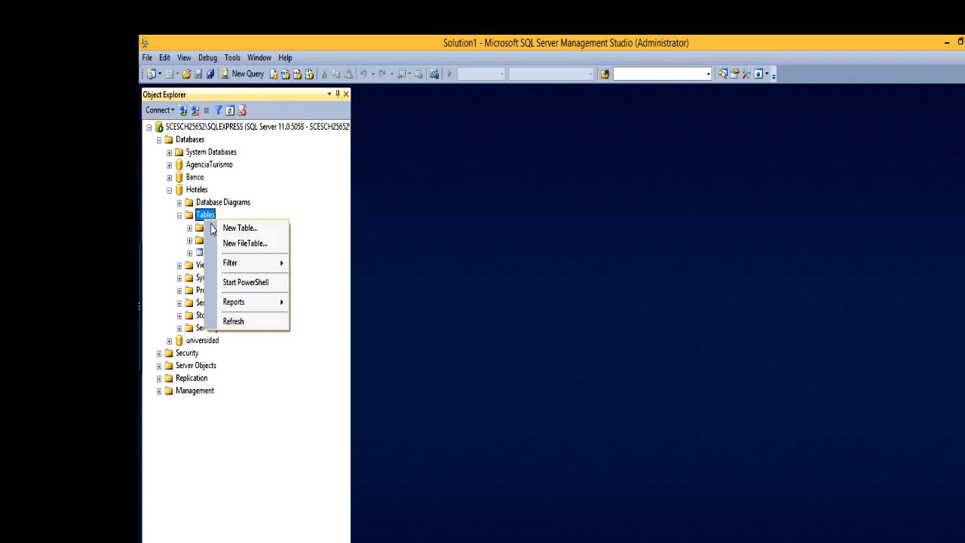
pyautogui.click(235, 322)
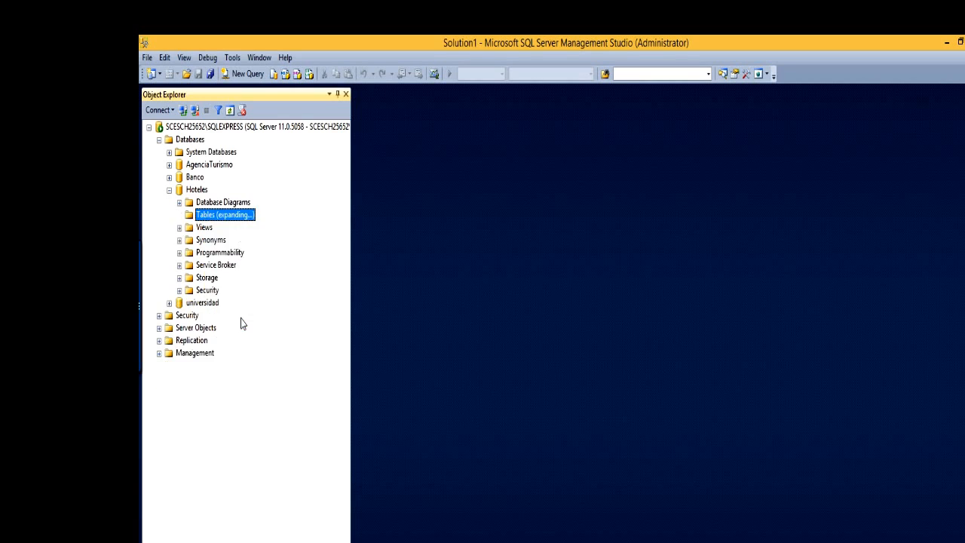
# Step: Start a new table in the Hoteles database with a PaisID column of type char(10) that disallows nulls
pyautogui.moveTo(215, 254); pyautogui.dragTo(234, 279)
pyautogui.click(233, 279)
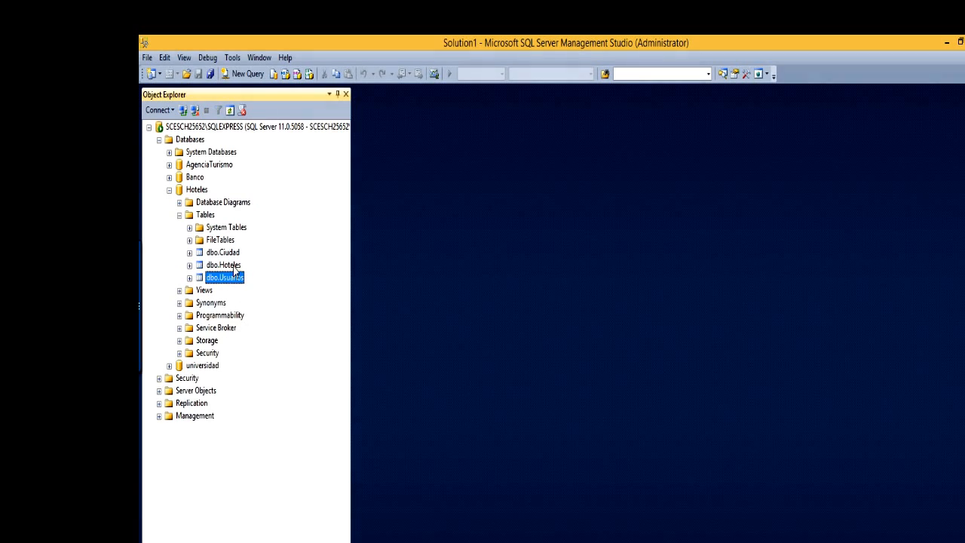
pyautogui.rightClick(207, 215)
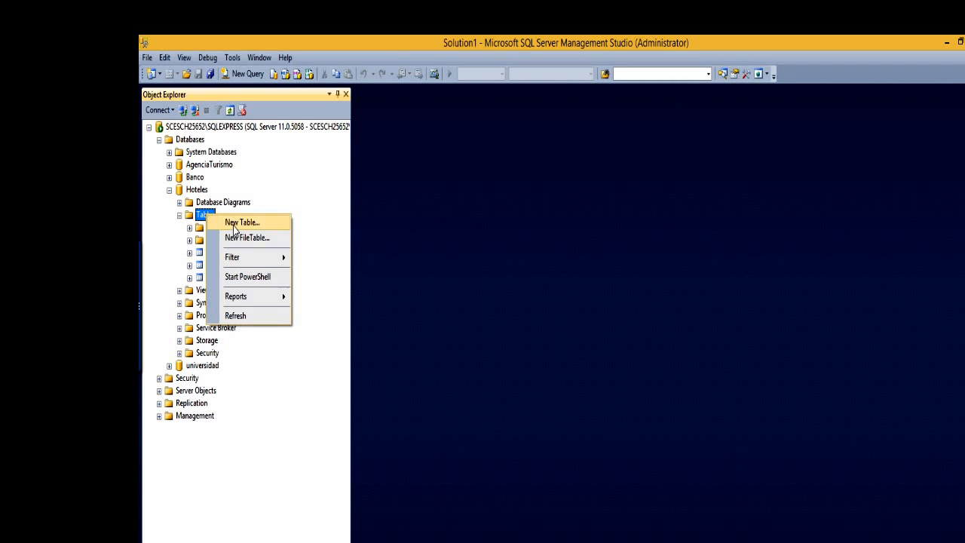
pyautogui.click(230, 224)
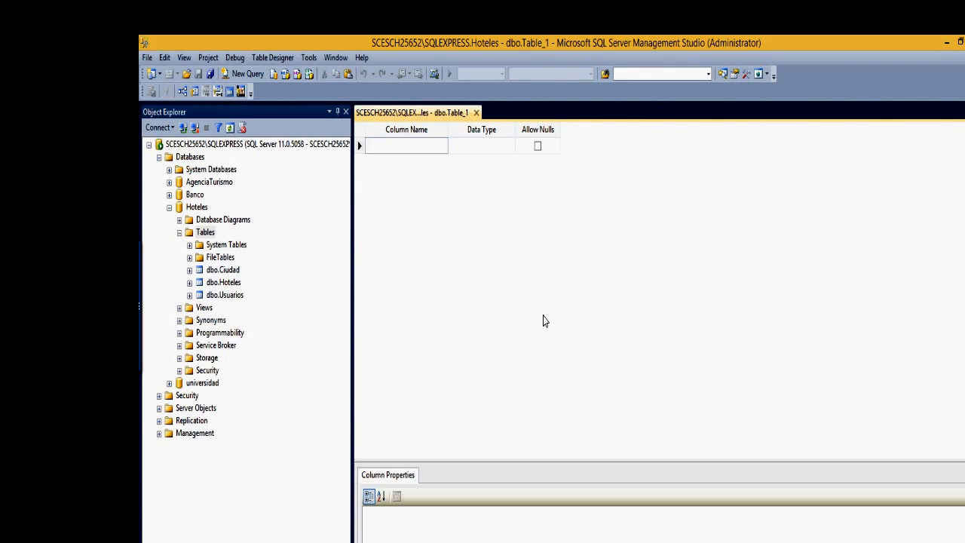
pyautogui.write('PaisID')
pyautogui.press('Tab')
pyautogui.write('c')
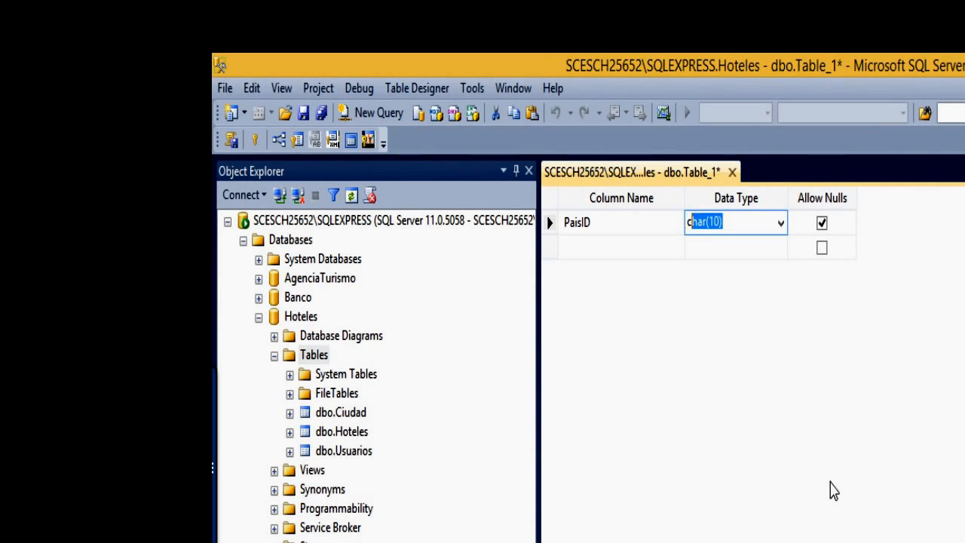
pyautogui.press('Tab')
pyautogui.press('space')
pyautogui.press('Tab')
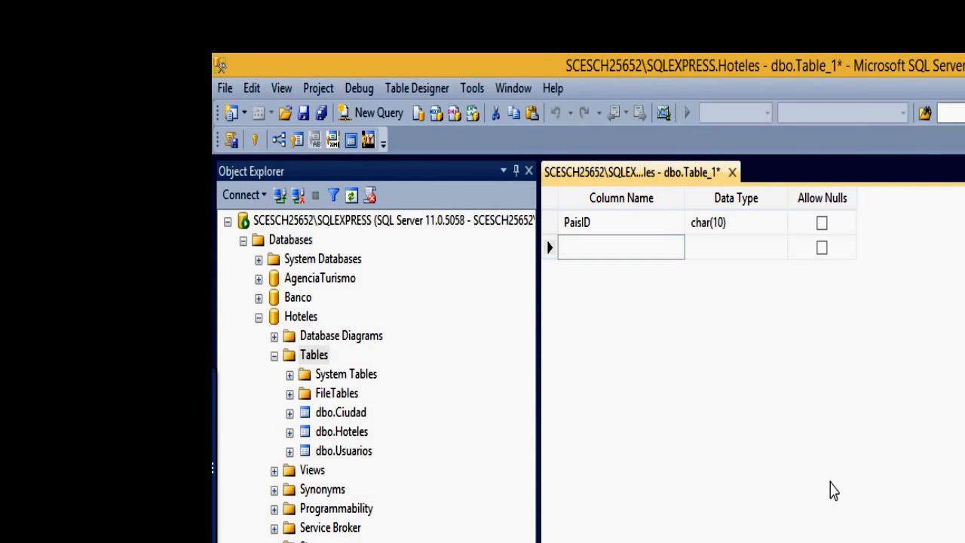
# Step: Add a Nombre column with data type varchar(50) below PaisID and disallow nulls
pyautogui.write('Nombre')
pyautogui.press('Tab')
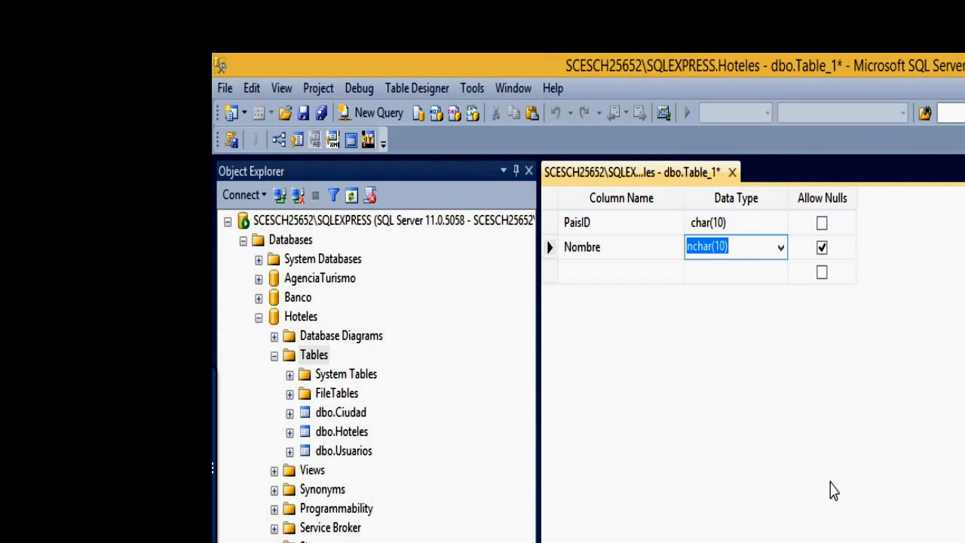
pyautogui.write('varc')
pyautogui.press('Tab')
pyautogui.press('space')
pyautogui.press('Tab')
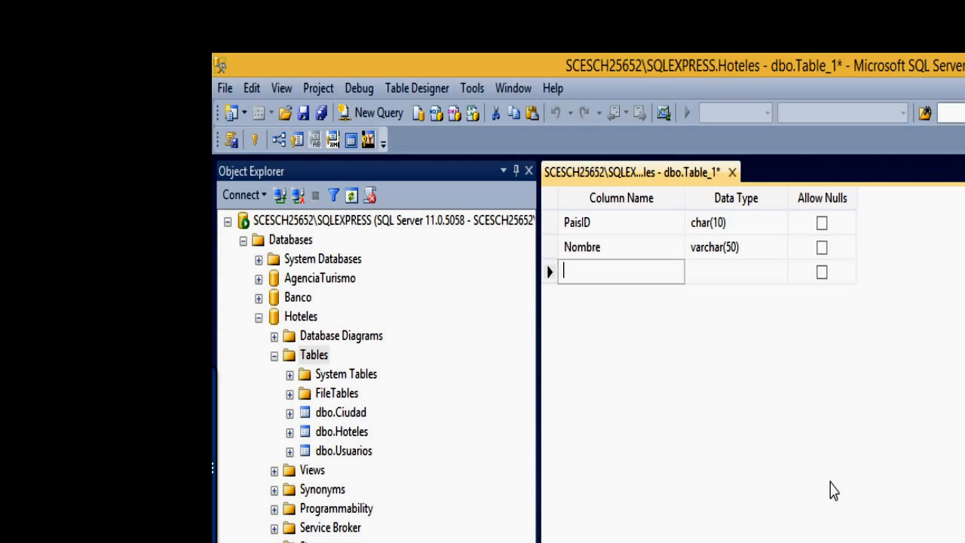
# Step: Add a Descripcion column with data type varchar(100) as the third column and disallow nulls
pyautogui.write('Descripcion')
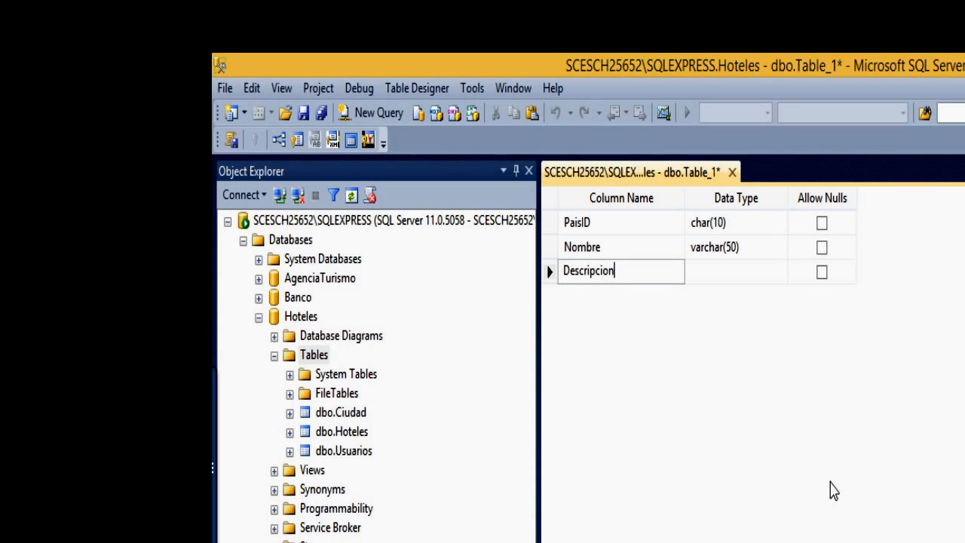
pyautogui.press('Tab')
pyautogui.write('varcha')
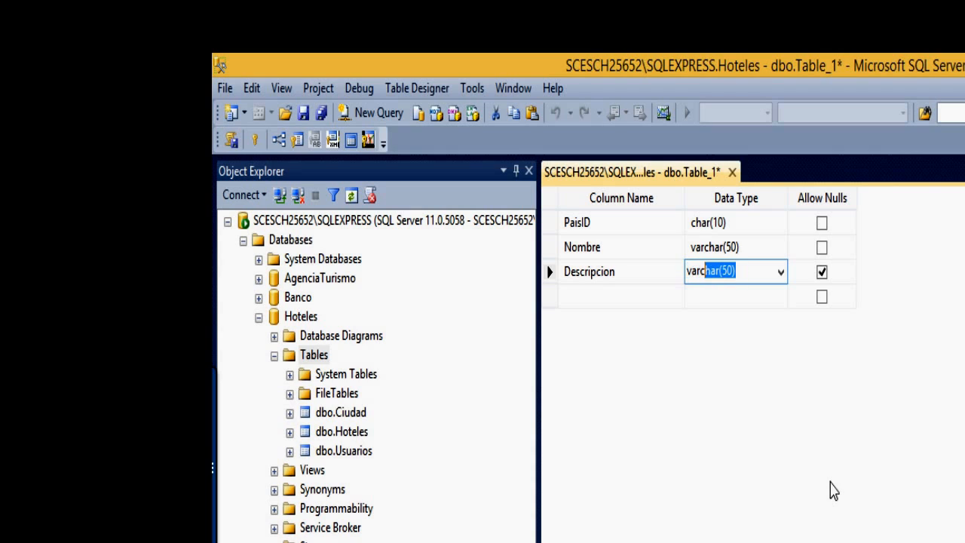
pyautogui.write('r(100)')
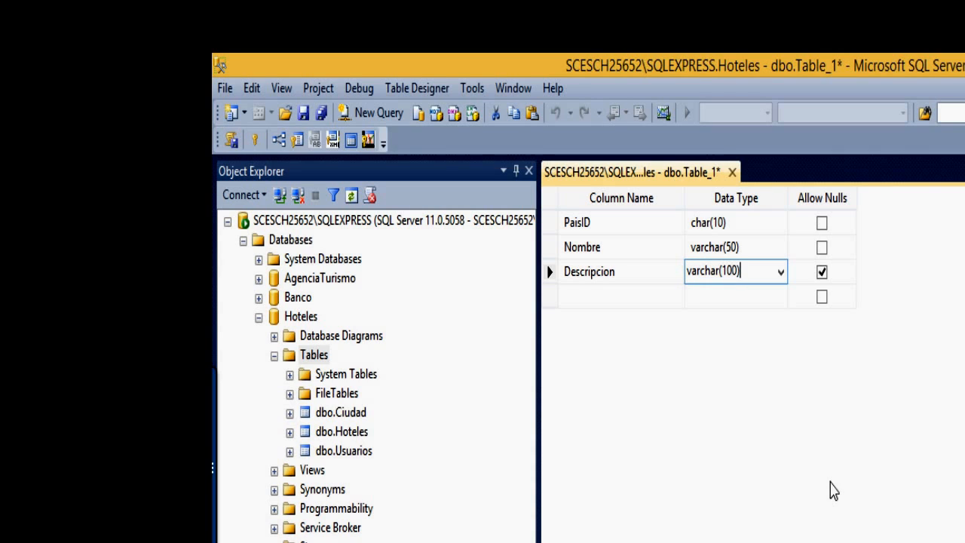
pyautogui.press('Tab')
pyautogui.press('space')
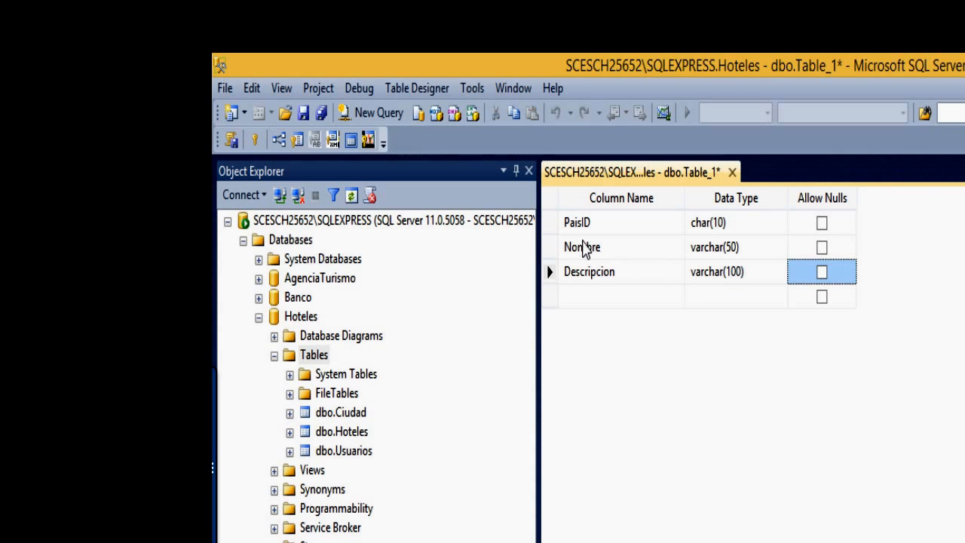
# Step: Set the PaisID column as the new table's primary key
pyautogui.click(553, 230)
pyautogui.rightClick(554, 230)
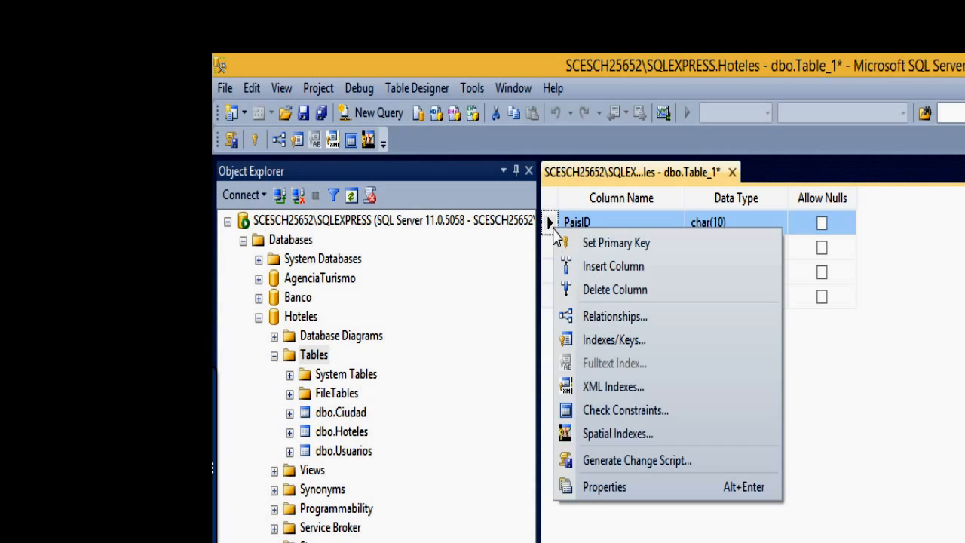
pyautogui.click(592, 248)
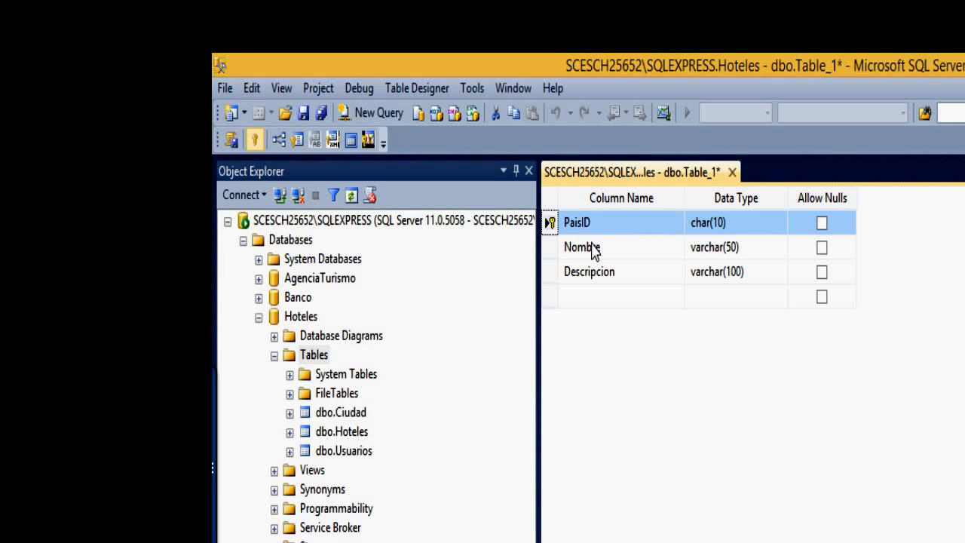
# Step: Close the table design and save the table under the name Paises
pyautogui.click(731, 173)
pyautogui.press('Return')
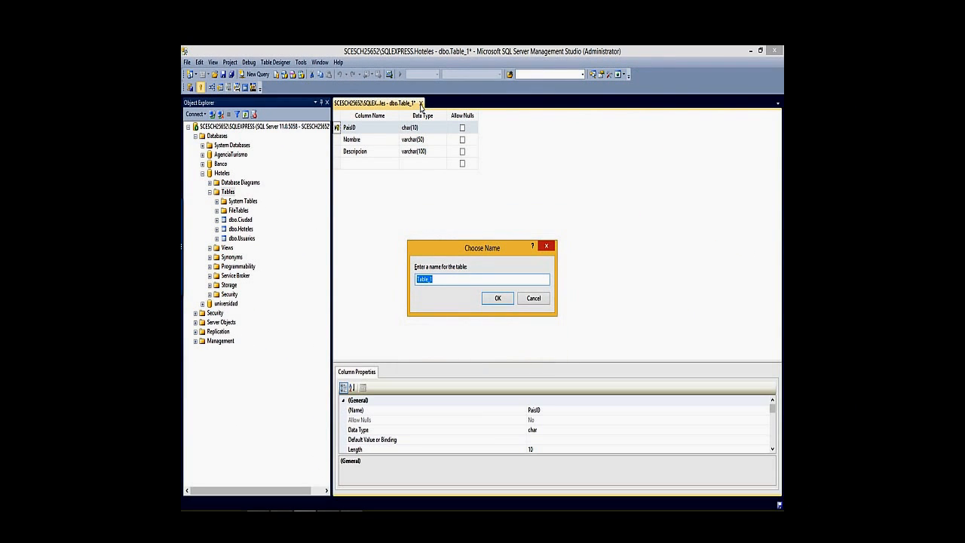
pyautogui.write('Paises')
pyautogui.press('Return')
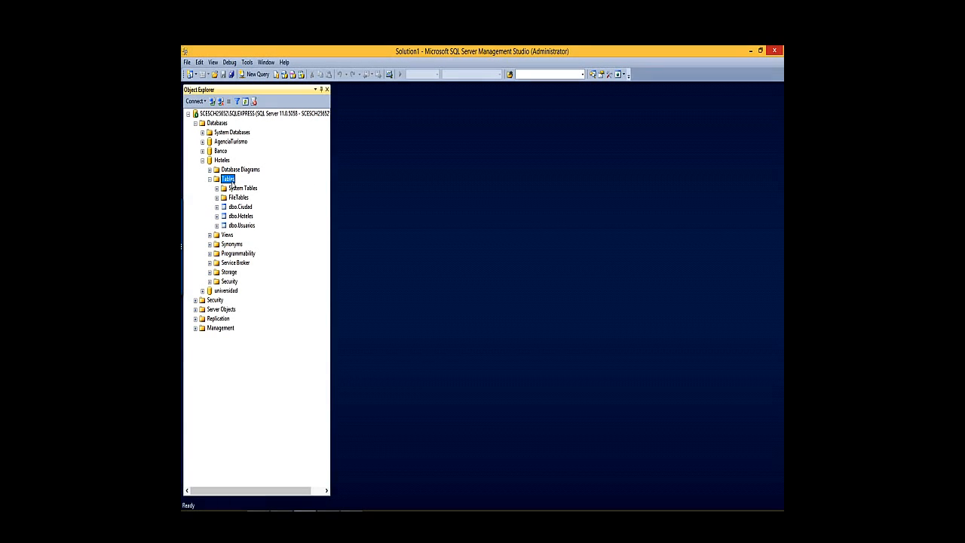
# Step: Start another table in the Hoteles database with a CategoriaID column of type char(2) that disallows nulls
pyautogui.rightClick(231, 183)
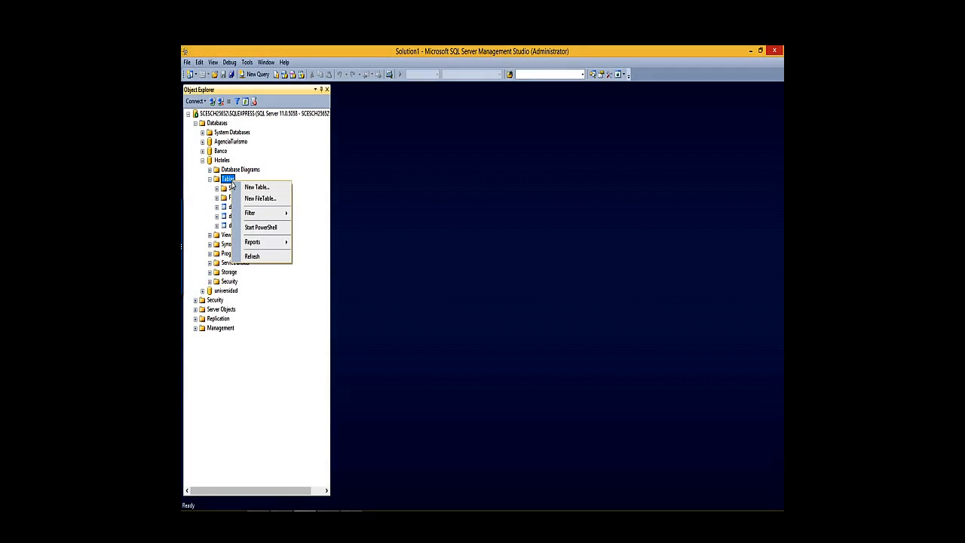
pyautogui.click(254, 188)
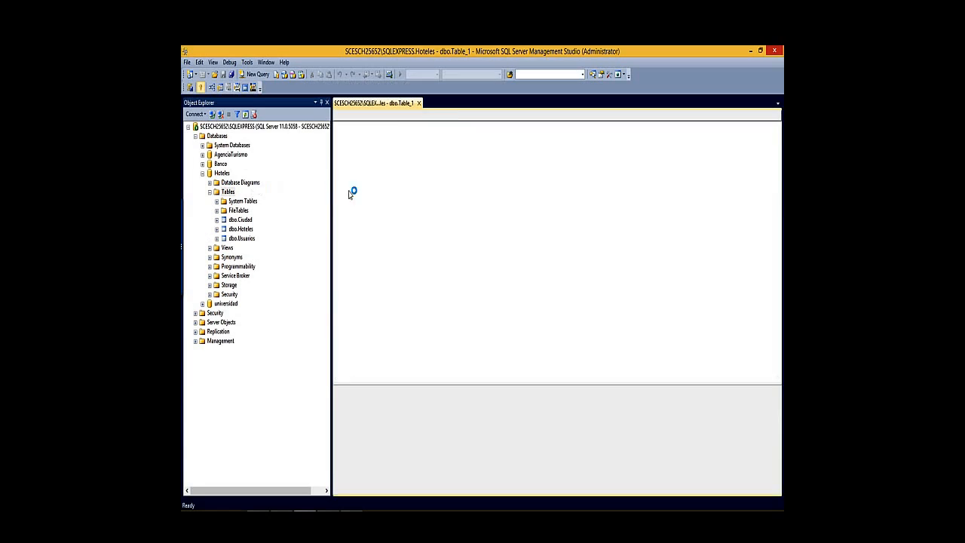
pyautogui.write('Catego')
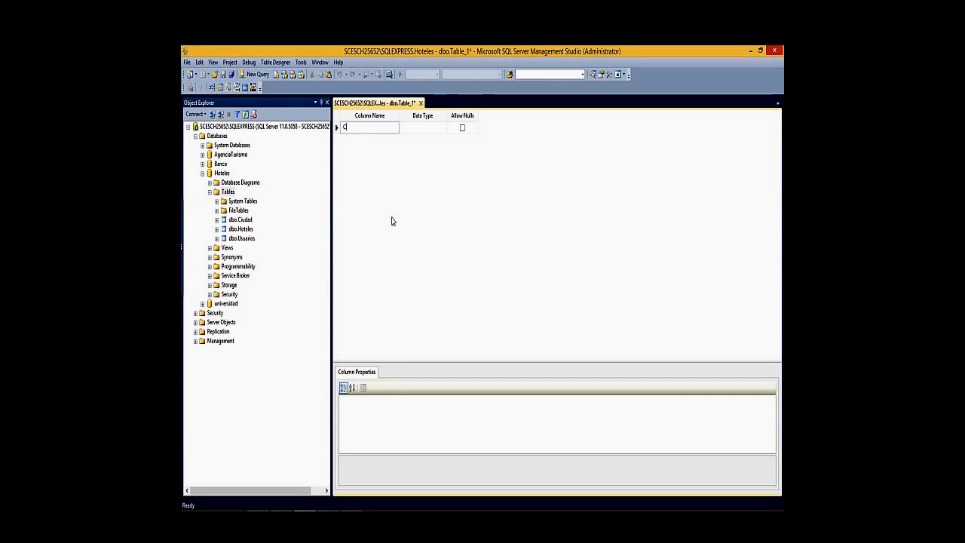
pyautogui.write('riaID')
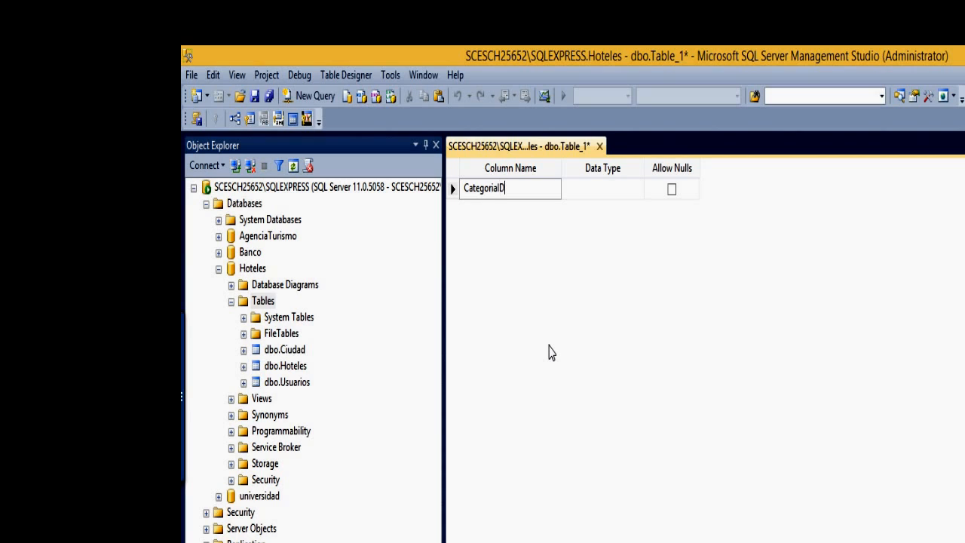
pyautogui.press('Tab')
pyautogui.write('char(2')
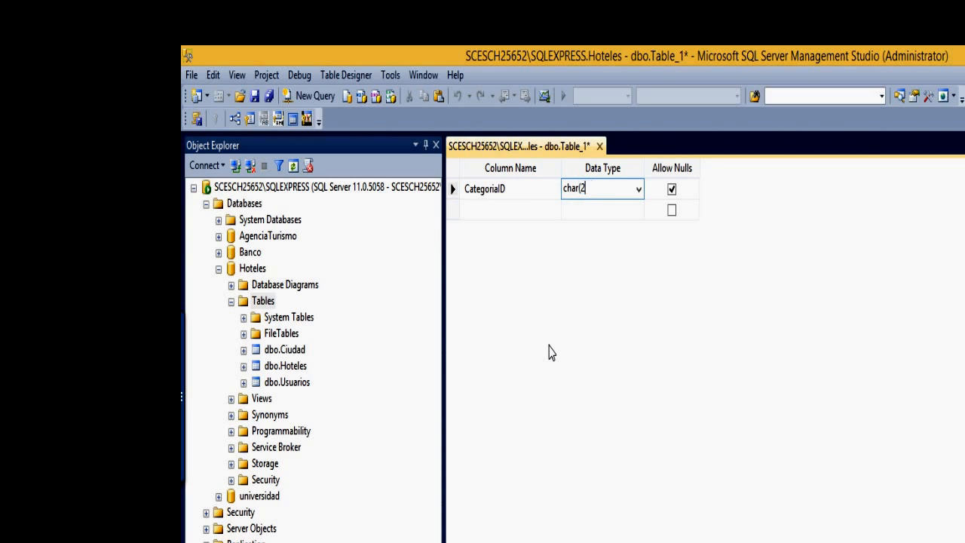
pyautogui.press('Tab')
pyautogui.press('space')
pyautogui.press('Tab')
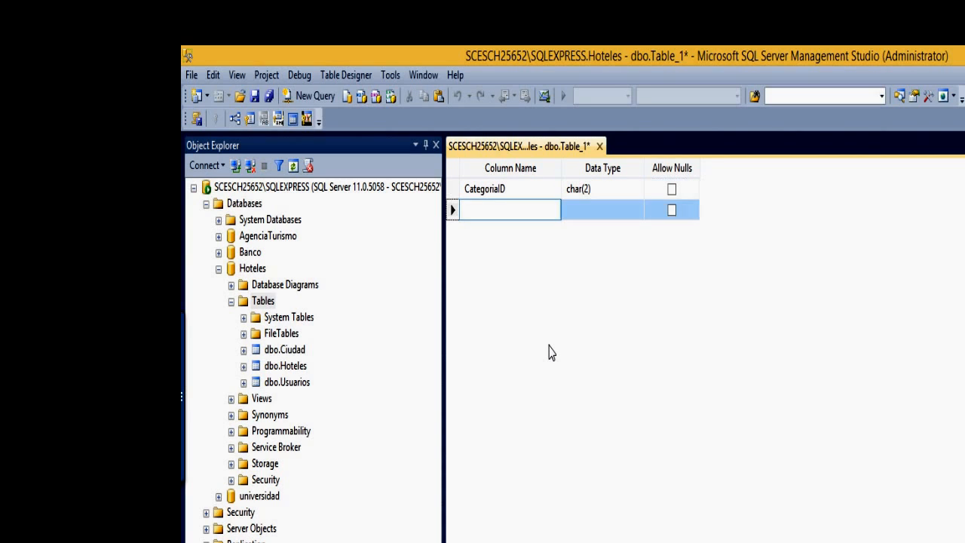
# Step: Add a Descripcion column with data type varchar(20) below CategoriaID and disallow nulls
pyautogui.write('Descripcion')
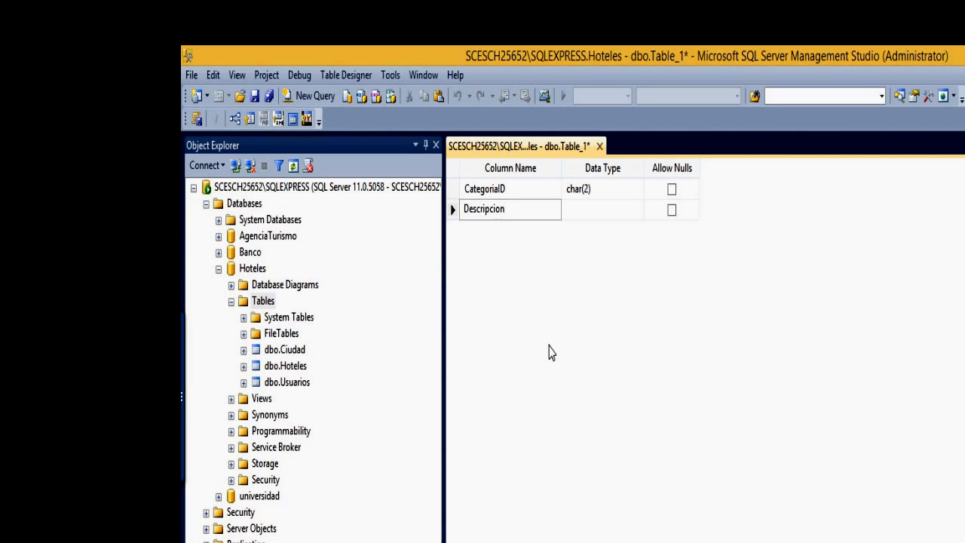
pyautogui.press('Tab')
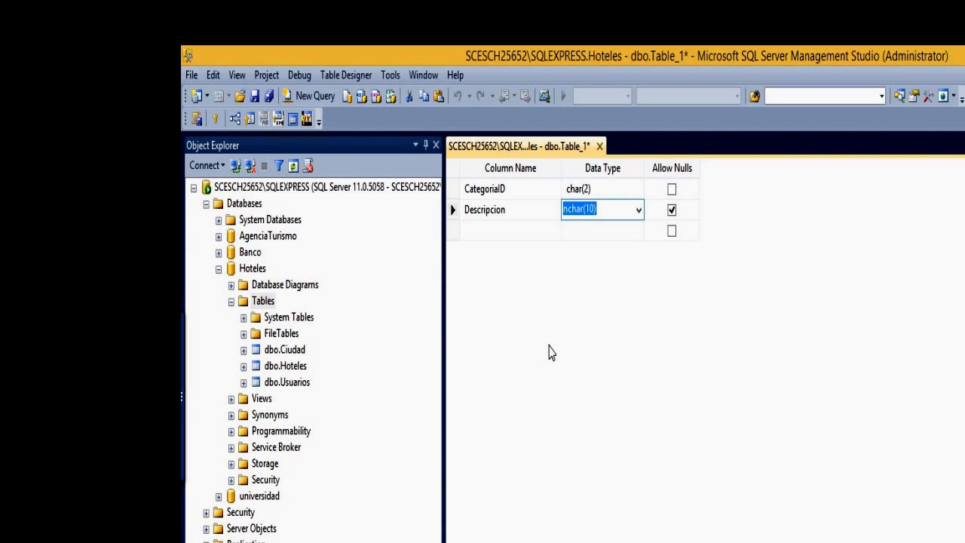
pyautogui.write('varchar(')
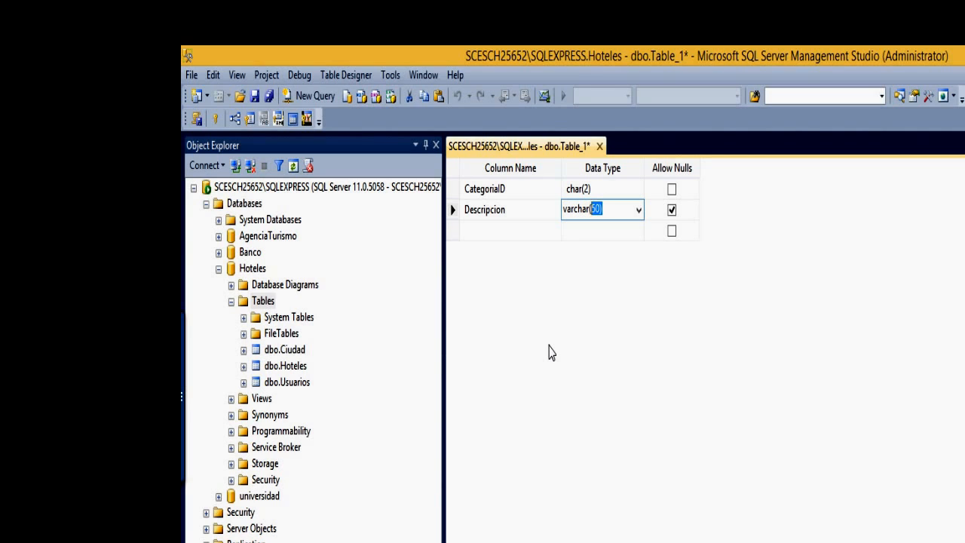
pyautogui.write('2')
pyautogui.click(672, 210)
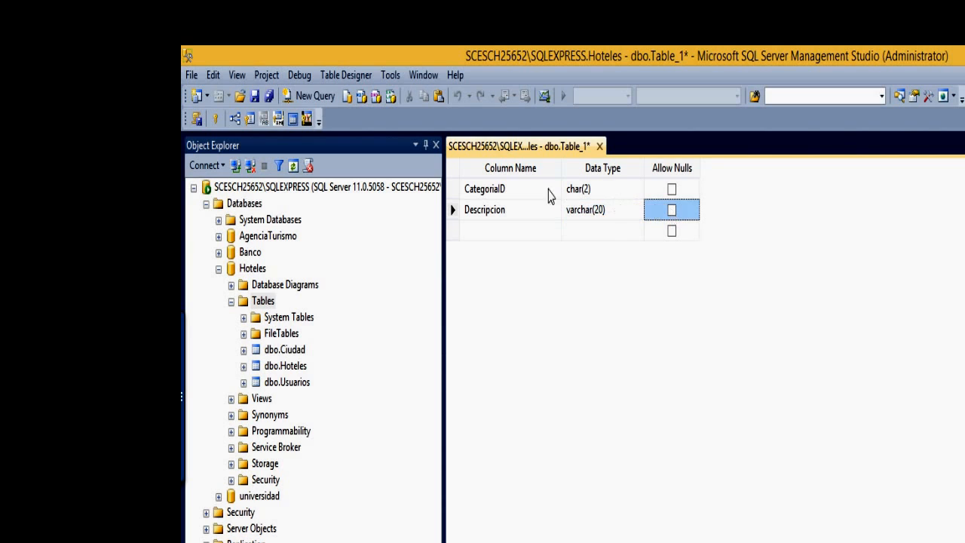
# Step: Set the CategoriaID column as the table's primary key
pyautogui.click(453, 191)
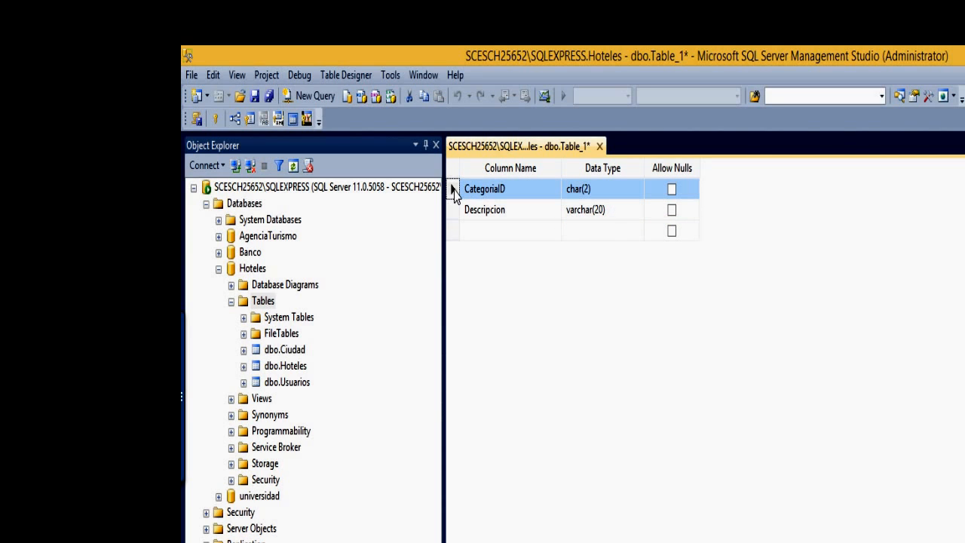
pyautogui.rightClick(455, 193)
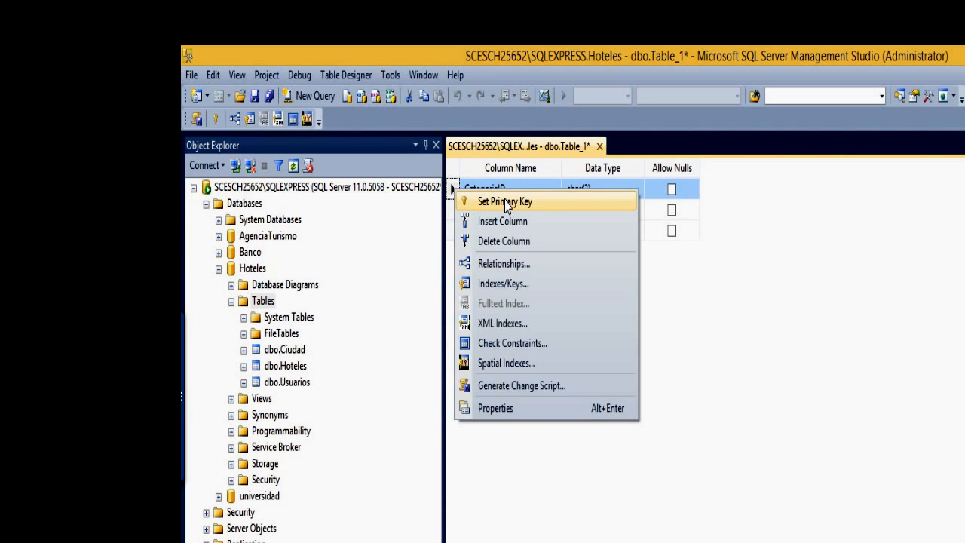
pyautogui.click(505, 203)
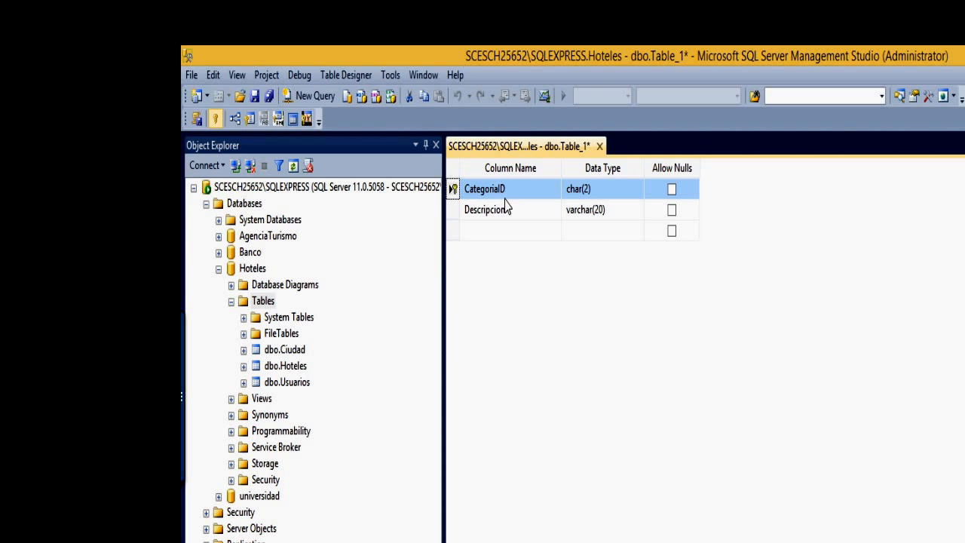
# Step: Close the design, save the table under the name Categorias, and refresh the Hoteles database's table list
pyautogui.click(601, 148)
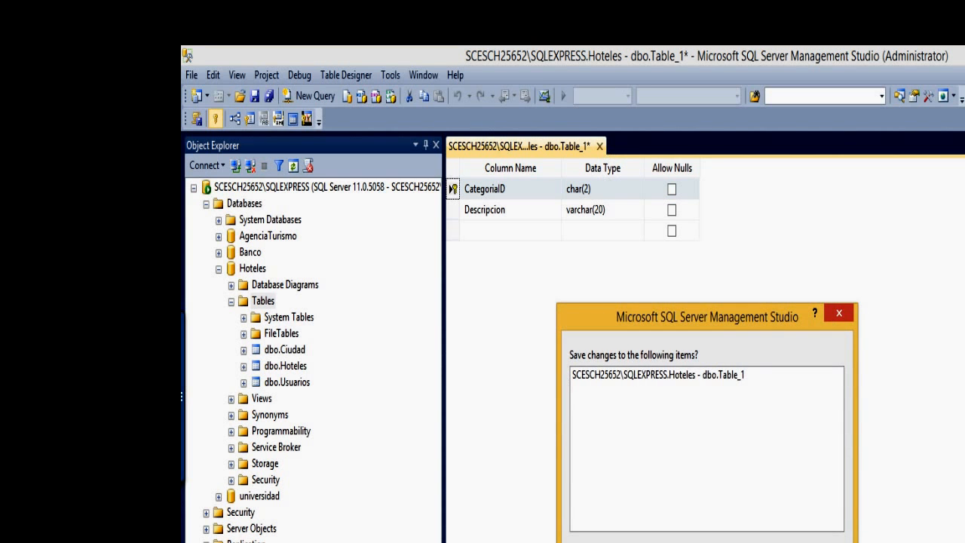
pyautogui.click(610, 503)
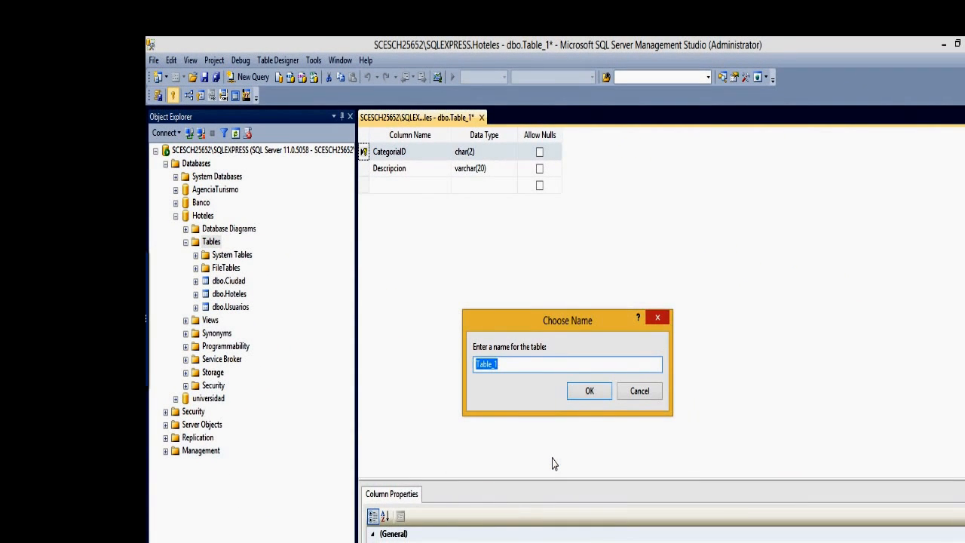
pyautogui.write('Categorias')
pyautogui.press('Return')
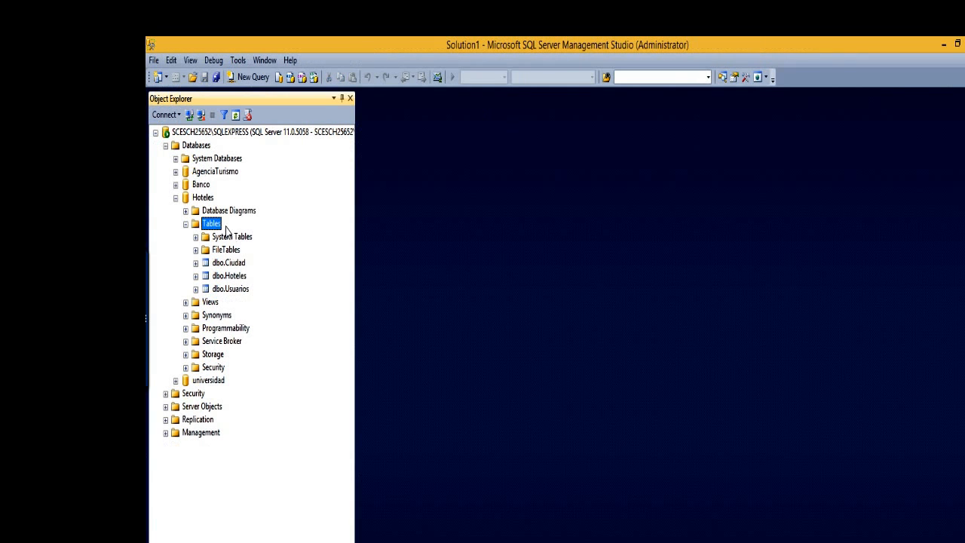
pyautogui.click(214, 223)
pyautogui.rightClick(214, 224)
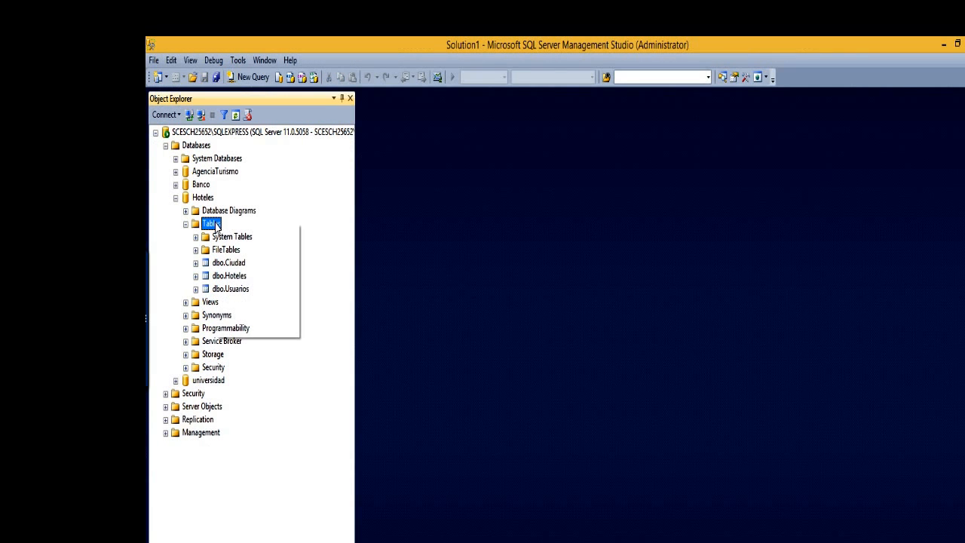
pyautogui.click(245, 328)
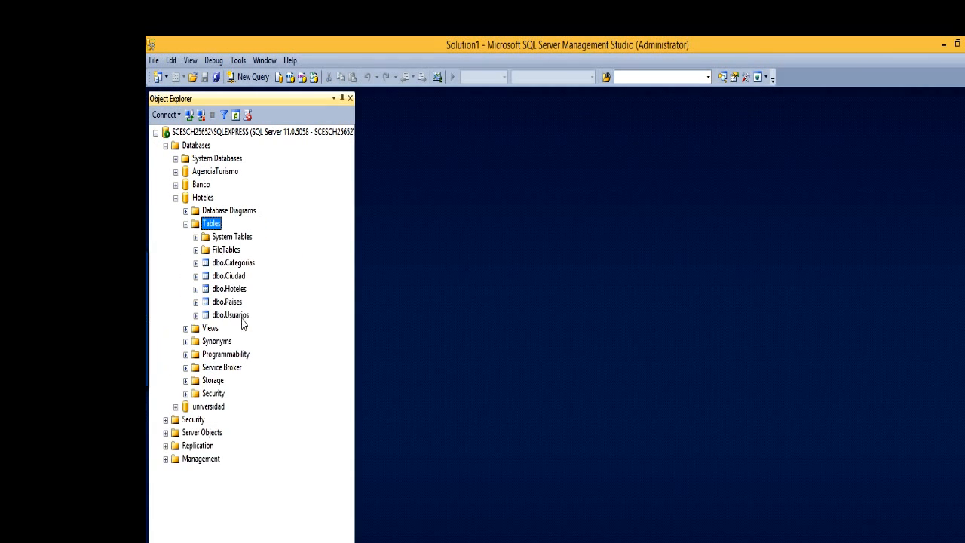
pyautogui.click(249, 263)
pyautogui.click(233, 275)
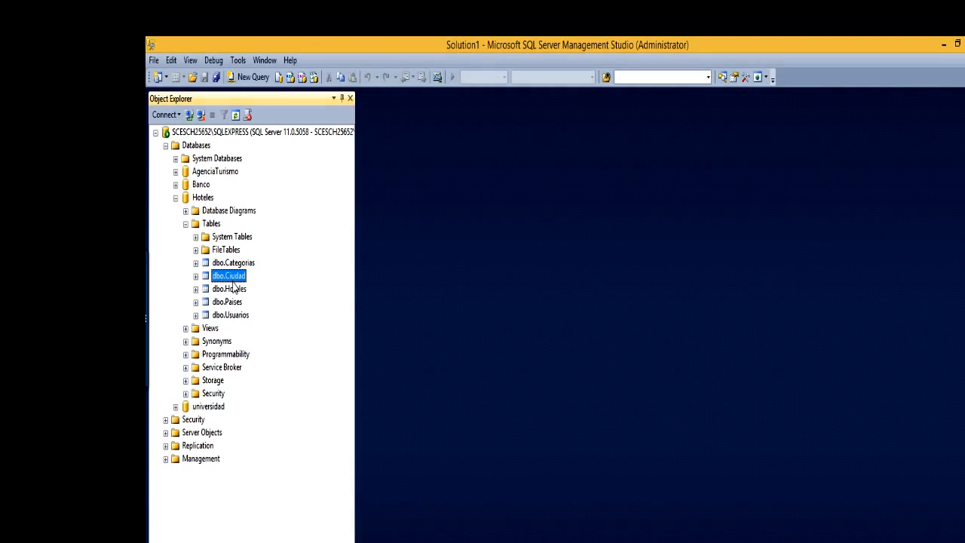
pyautogui.click(232, 289)
pyautogui.click(230, 302)
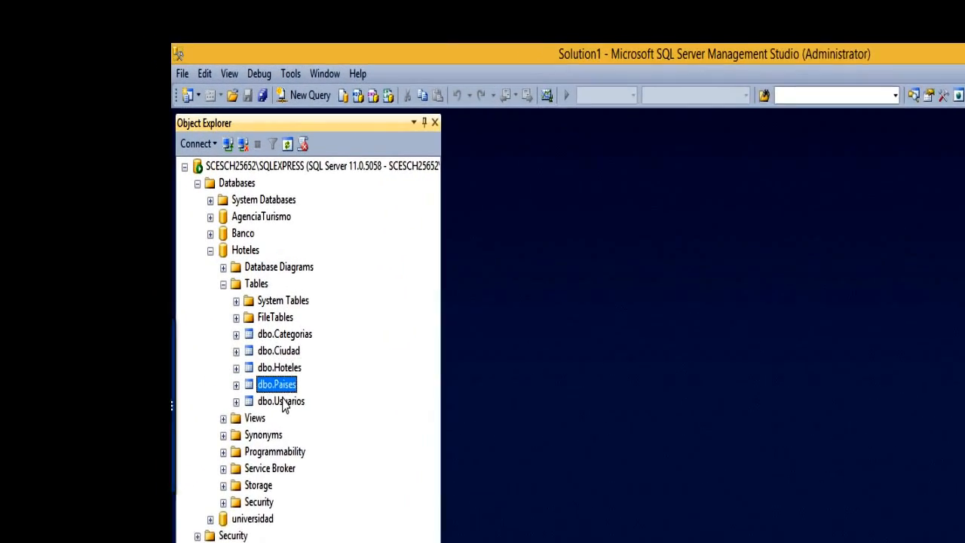
# Step: Create the support objects required for database diagramming in the Hoteles database
pyautogui.click(282, 403)
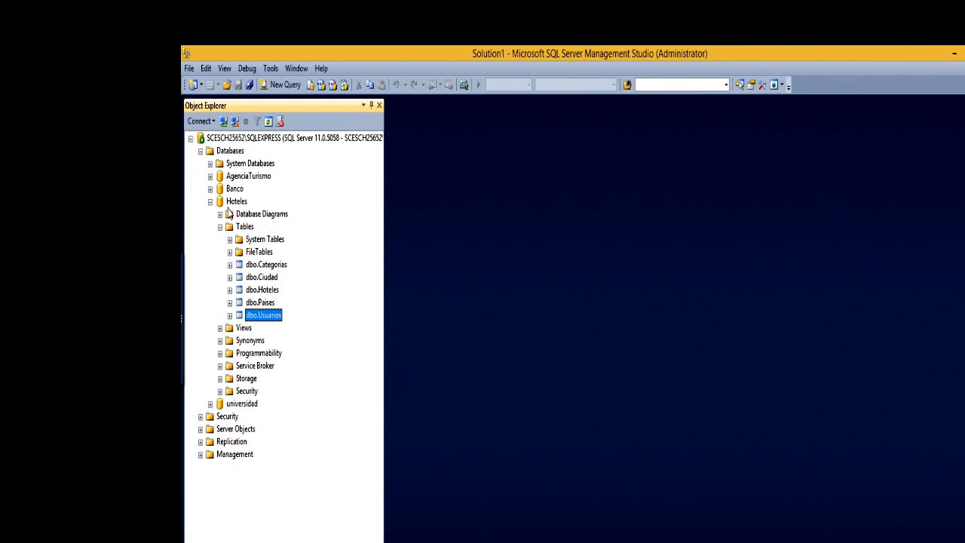
pyautogui.click(220, 214)
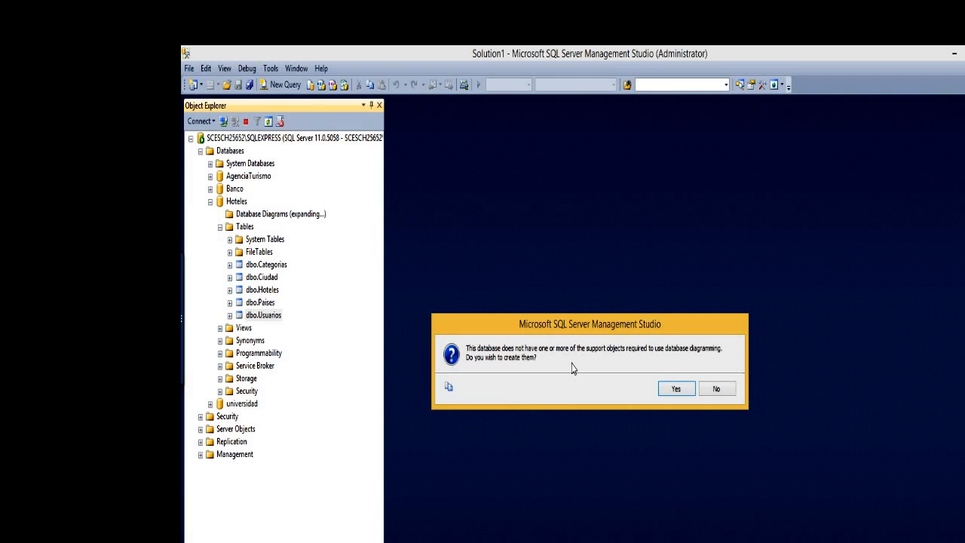
pyautogui.click(676, 390)
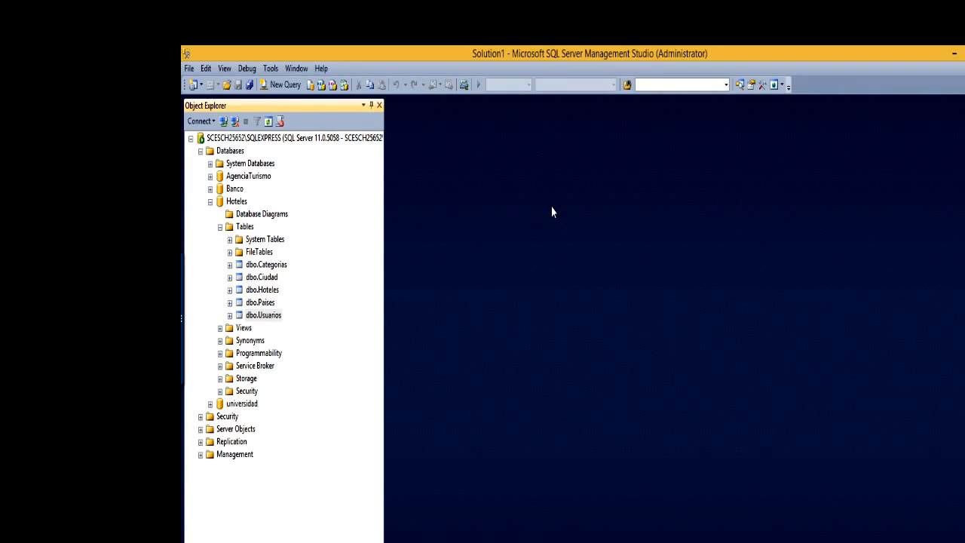
# Step: Start a new database diagram in Hoteles and add the Categorias, Ciudad, Hoteles, Paises and Usuarios tables to it
pyautogui.rightClick(241, 214)
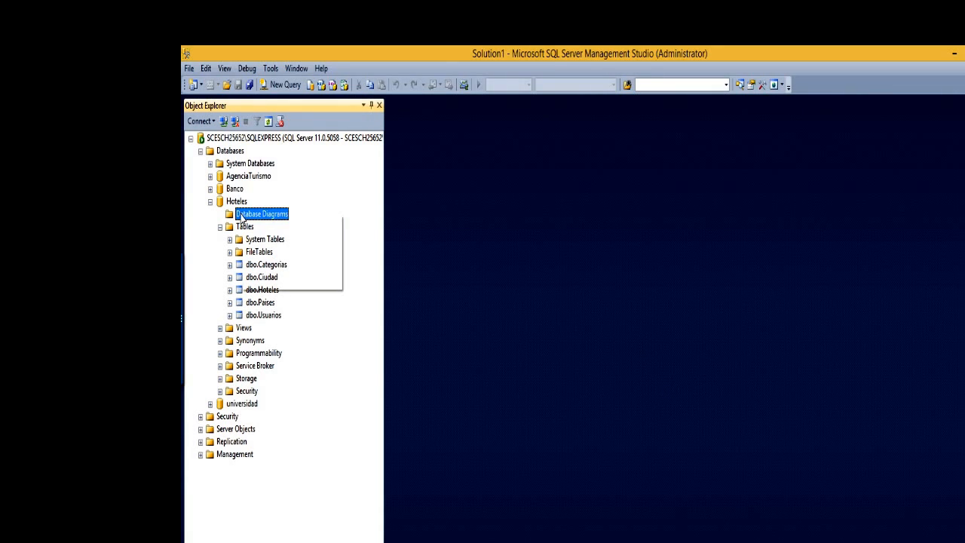
pyautogui.click(263, 224)
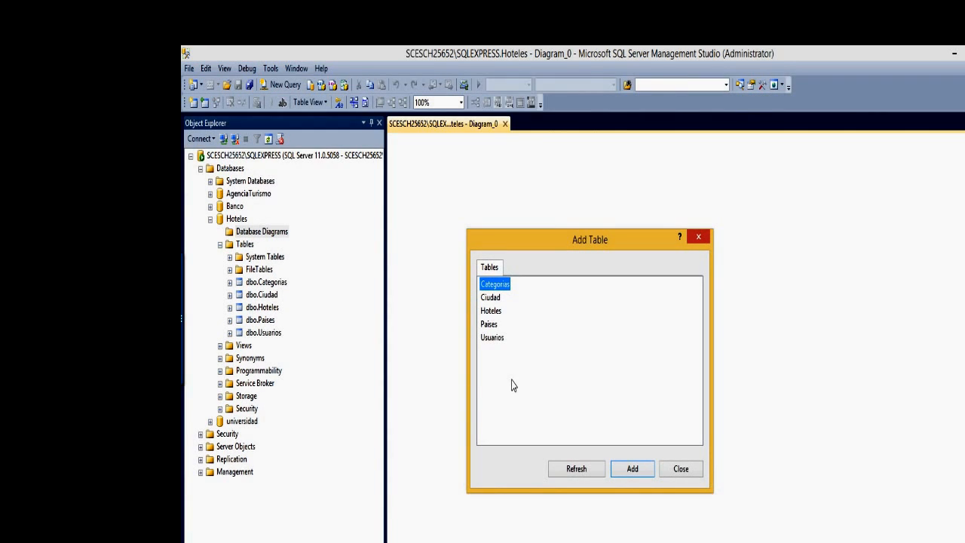
pyautogui.moveTo(566, 365); pyautogui.dragTo(477, 279)
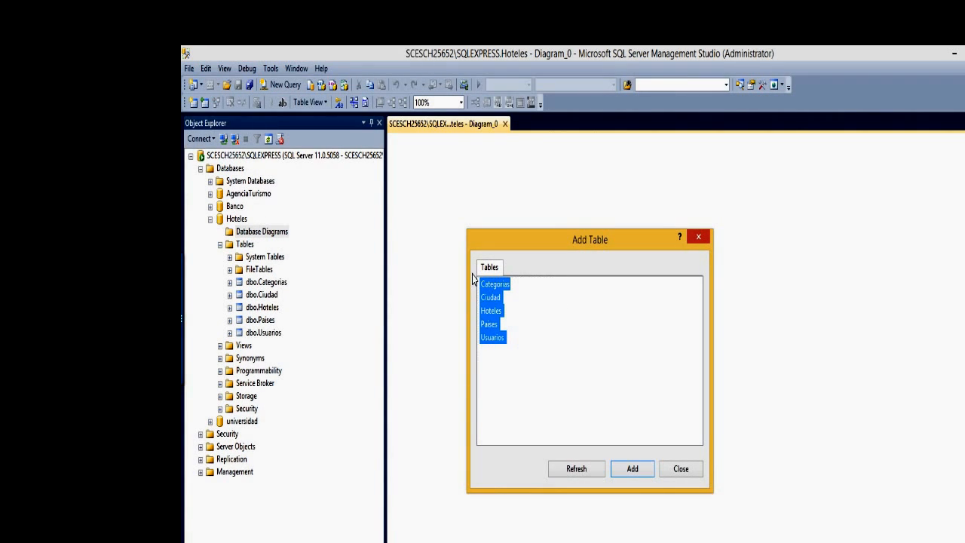
pyautogui.click(625, 470)
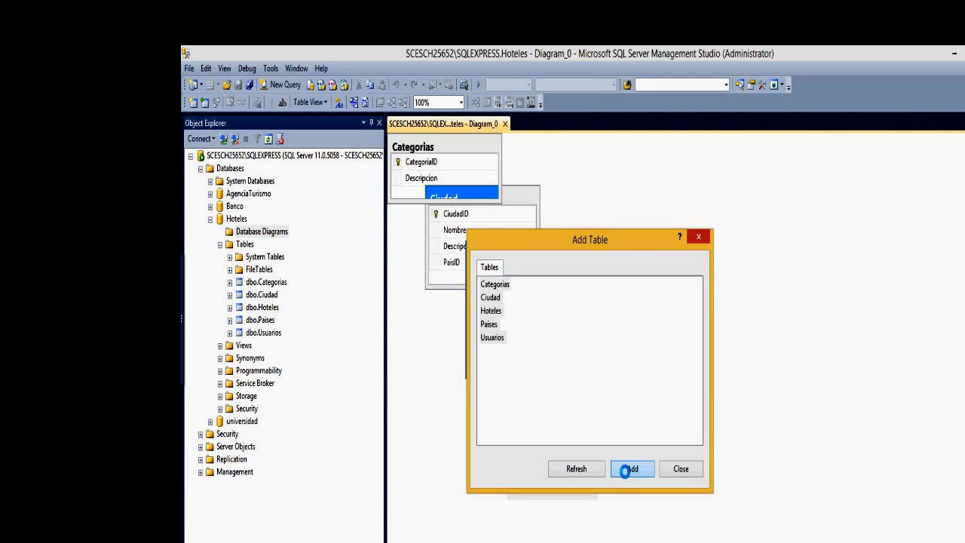
pyautogui.click(685, 470)
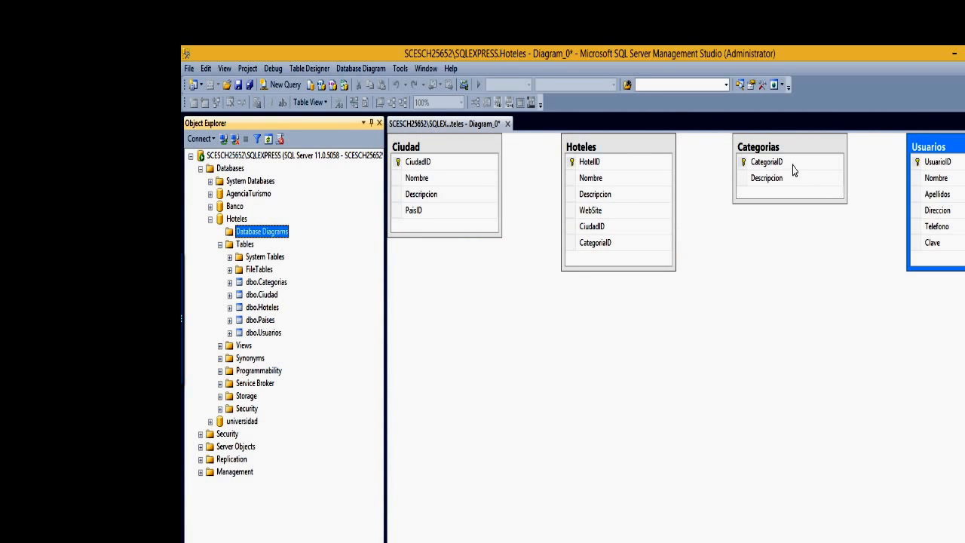
# Step: Move Categorias and Hoteles down below the other tables in the diagram and bring Usuarios in closer to Ciudad
pyautogui.moveTo(793, 147); pyautogui.dragTo(525, 324)
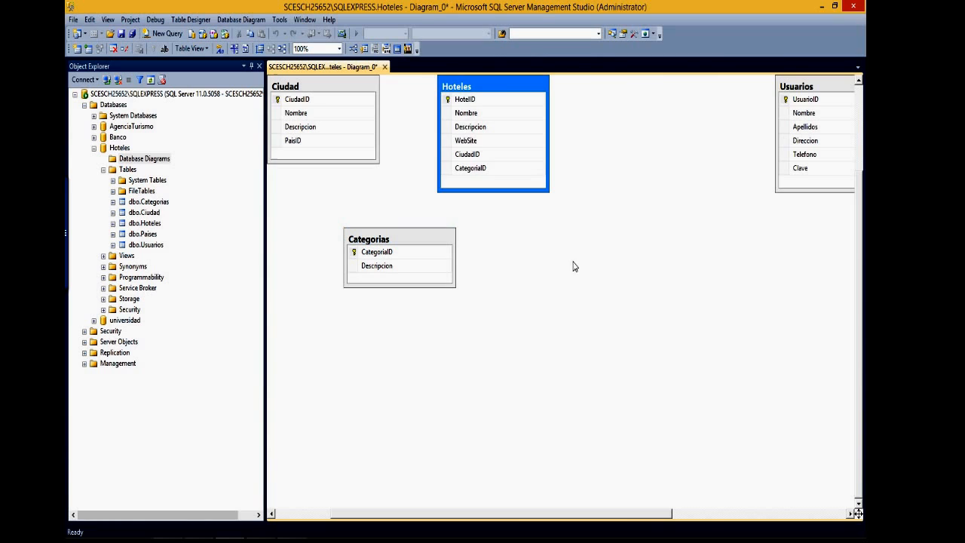
pyautogui.moveTo(573, 266); pyautogui.dragTo(465, 340)
pyautogui.moveTo(803, 88); pyautogui.dragTo(518, 120)
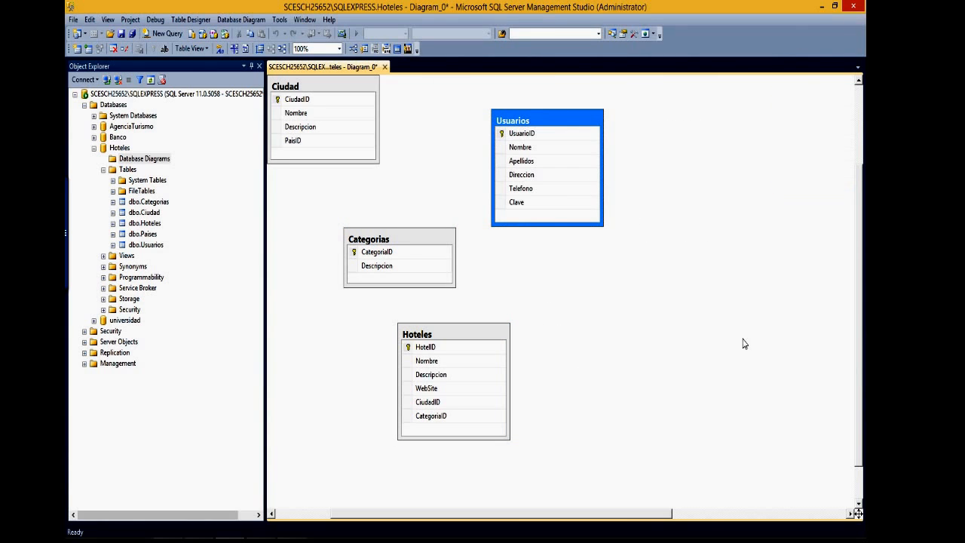
# Step: Bring the distant Paises table into the group by placing it just above Usuarios
pyautogui.scroll(-2, 645, 516)
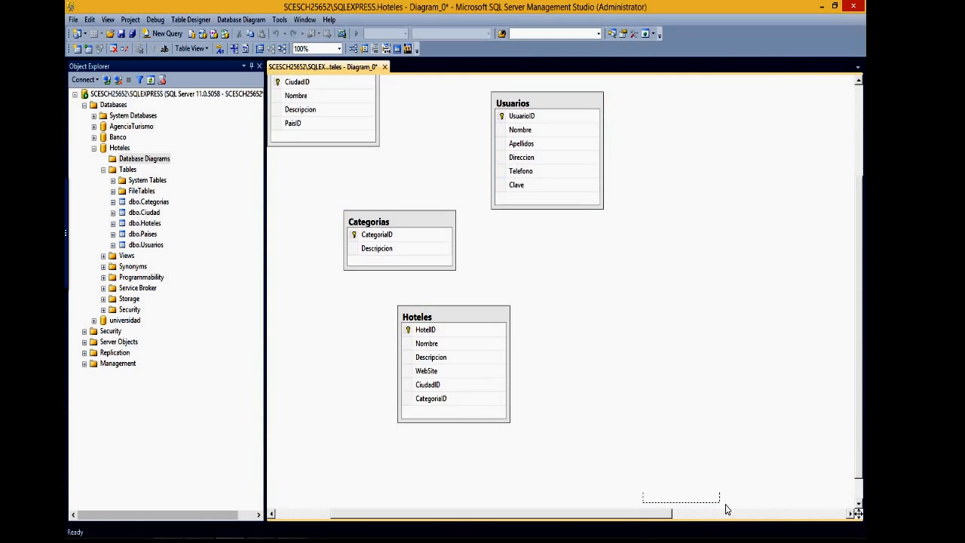
pyautogui.moveTo(640, 518); pyautogui.dragTo(761, 521)
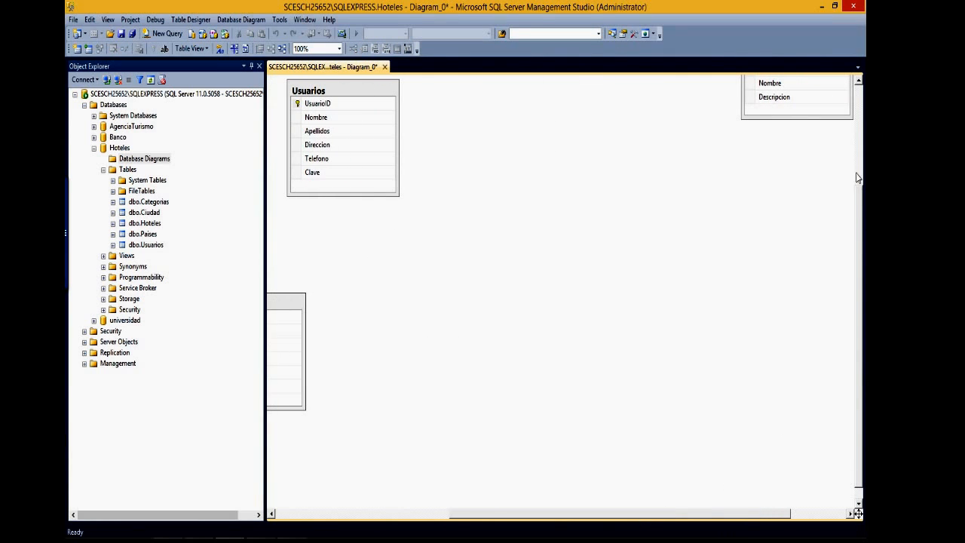
pyautogui.scroll(3, 821, 154)
pyautogui.moveTo(784, 170); pyautogui.dragTo(333, 109)
pyautogui.click(404, 518)
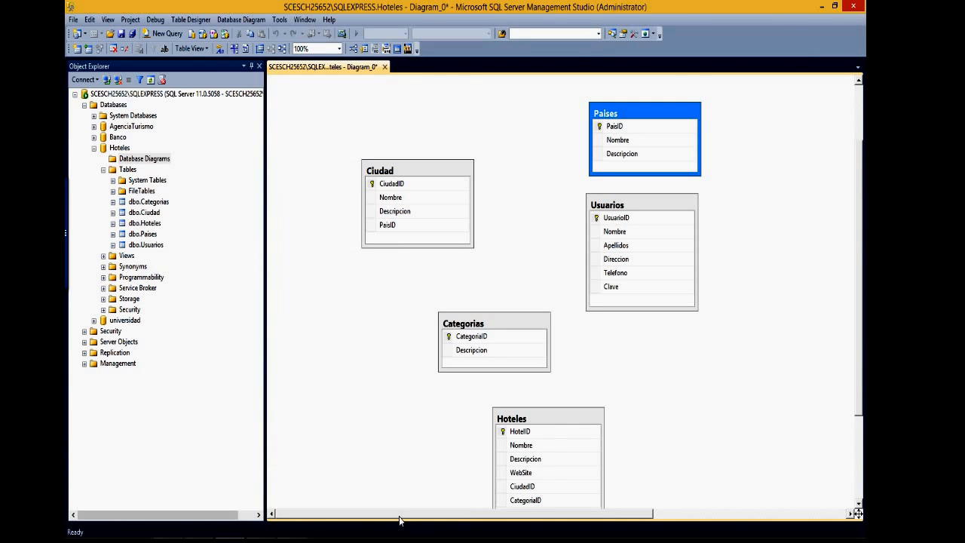
pyautogui.moveTo(858, 199); pyautogui.dragTo(863, 212)
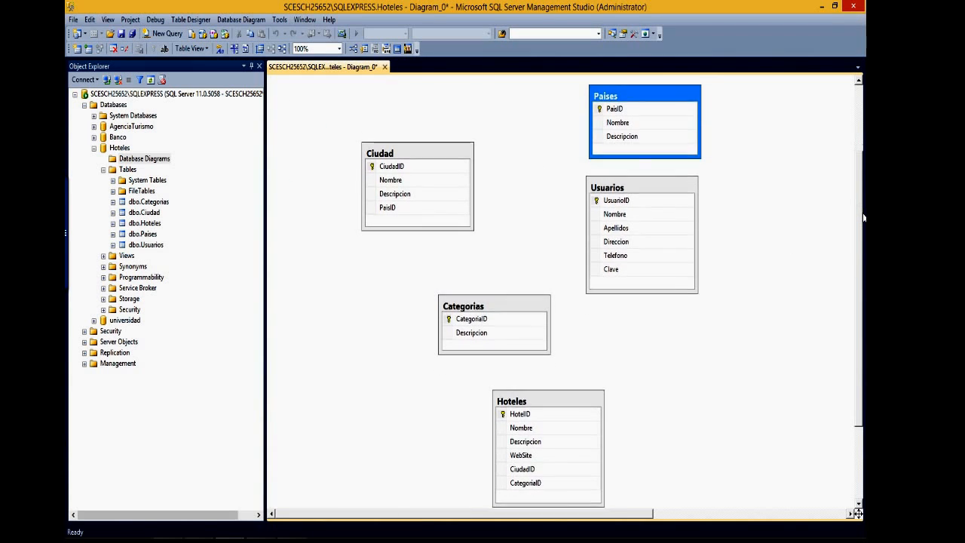
# Step: Rearrange the diagram so Ciudad sits between Categorias and Usuarios, with Paises above it and Hoteles below
pyautogui.moveTo(437, 151)
pyautogui.mouseDown()
pyautogui.moveTo(435, 86)
pyautogui.moveTo(437, 151)
pyautogui.mouseUp()
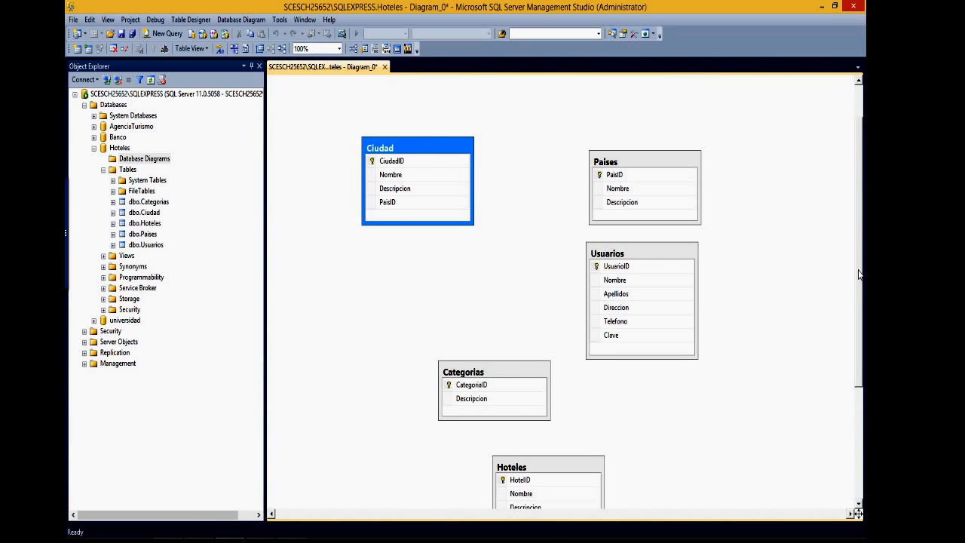
pyautogui.scroll(-3, 861, 275)
pyautogui.click(671, 194)
pyautogui.moveTo(716, 198); pyautogui.dragTo(716, 211)
pyautogui.click(532, 309)
pyautogui.moveTo(424, 237); pyautogui.dragTo(433, 281)
pyautogui.moveTo(429, 85); pyautogui.dragTo(536, 277)
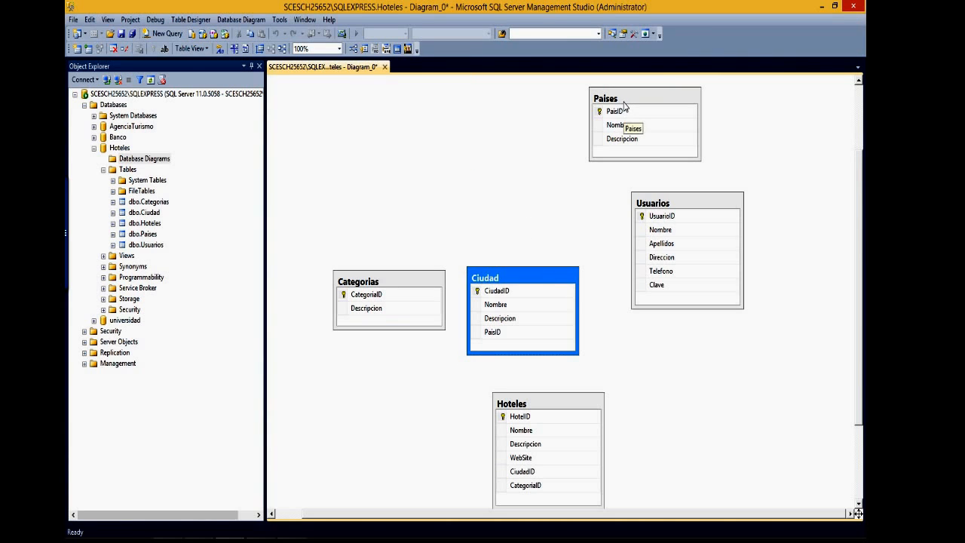
pyautogui.moveTo(623, 112); pyautogui.dragTo(453, 127)
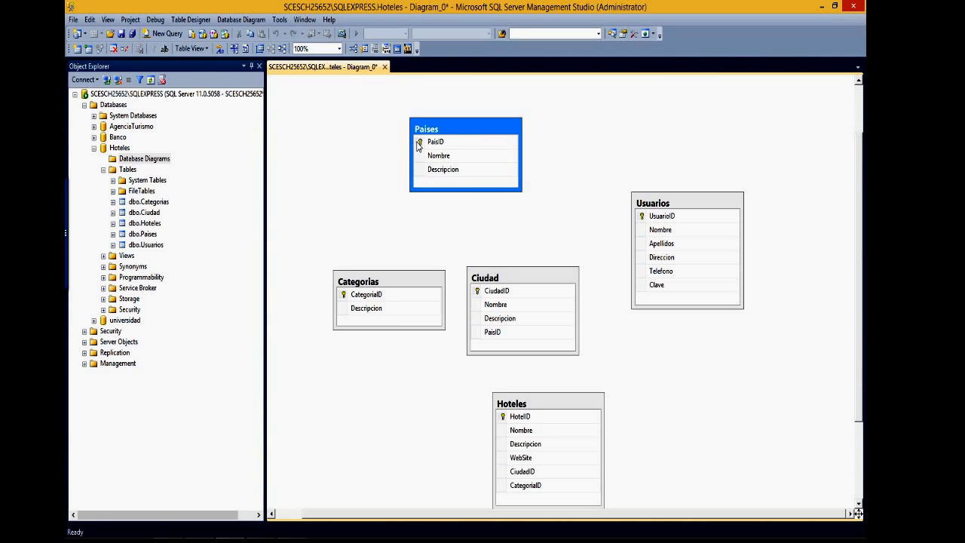
# Step: Create the relationship FK_Ciudad_Paises linking the primary key PaisID in Paises to PaisID in Ciudad
pyautogui.moveTo(418, 143); pyautogui.dragTo(490, 341)
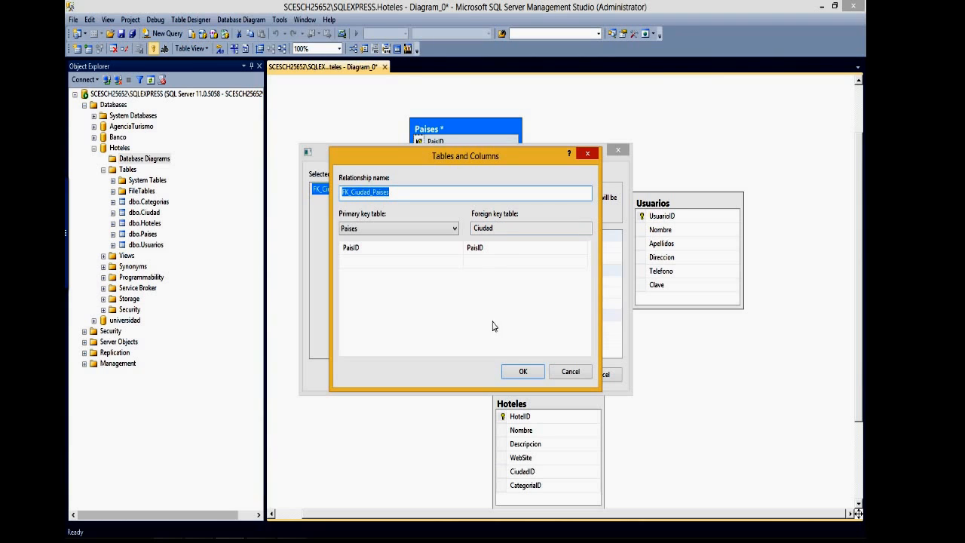
pyautogui.click(374, 250)
pyautogui.click(487, 256)
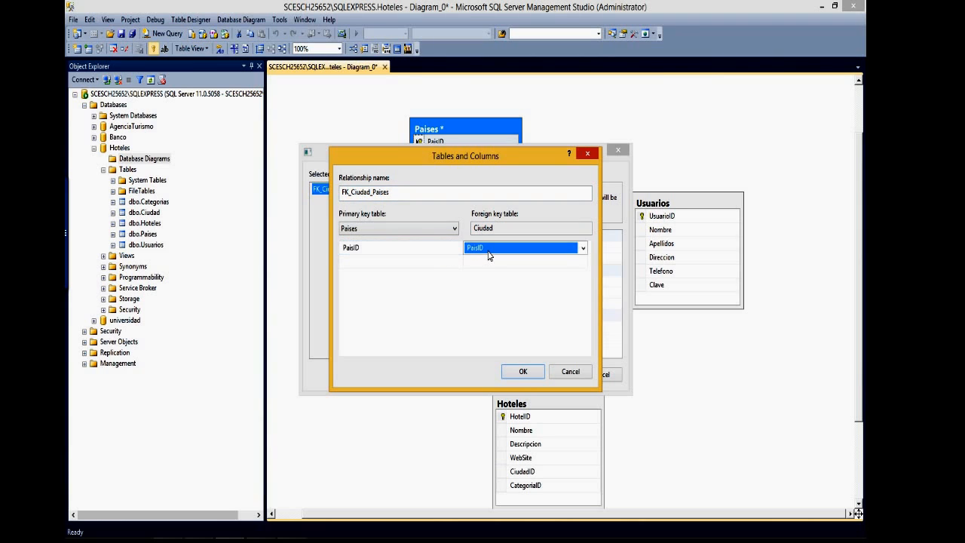
pyautogui.click(520, 376)
pyautogui.click(551, 374)
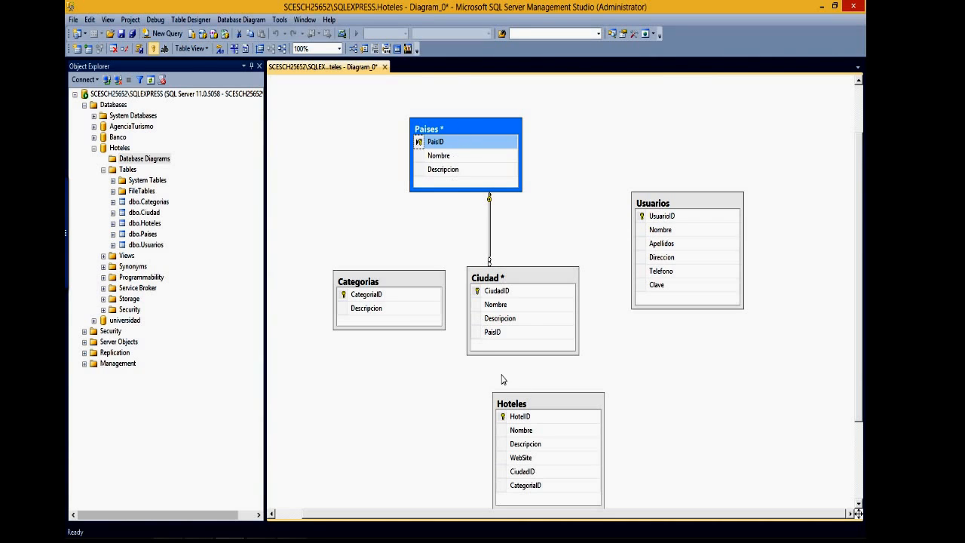
# Step: Move Hoteles directly below Ciudad and create the relationship FK_Hoteles_Ciudad from Ciudad's CiudadID to CiudadID in Hoteles
pyautogui.moveTo(536, 403); pyautogui.dragTo(519, 386)
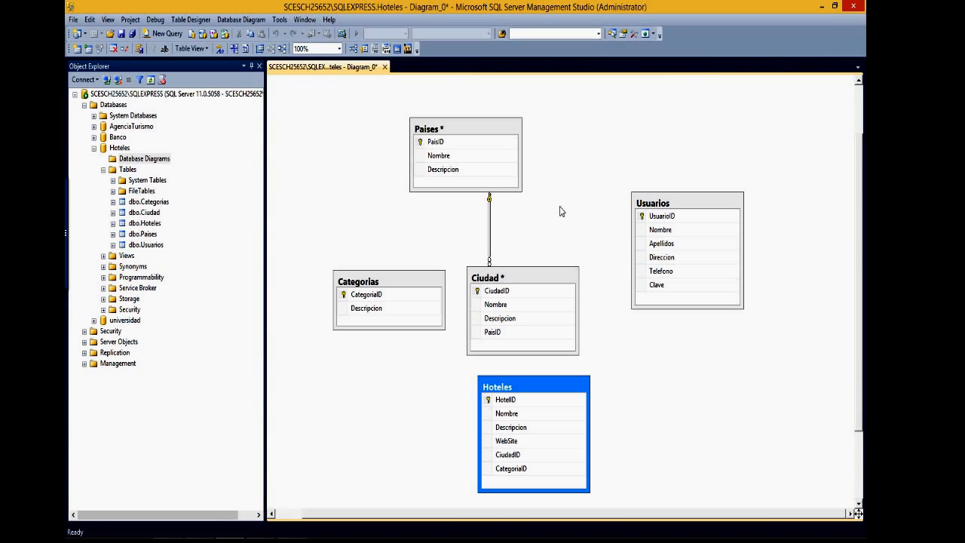
pyautogui.click(474, 291)
pyautogui.moveTo(474, 292); pyautogui.dragTo(488, 463)
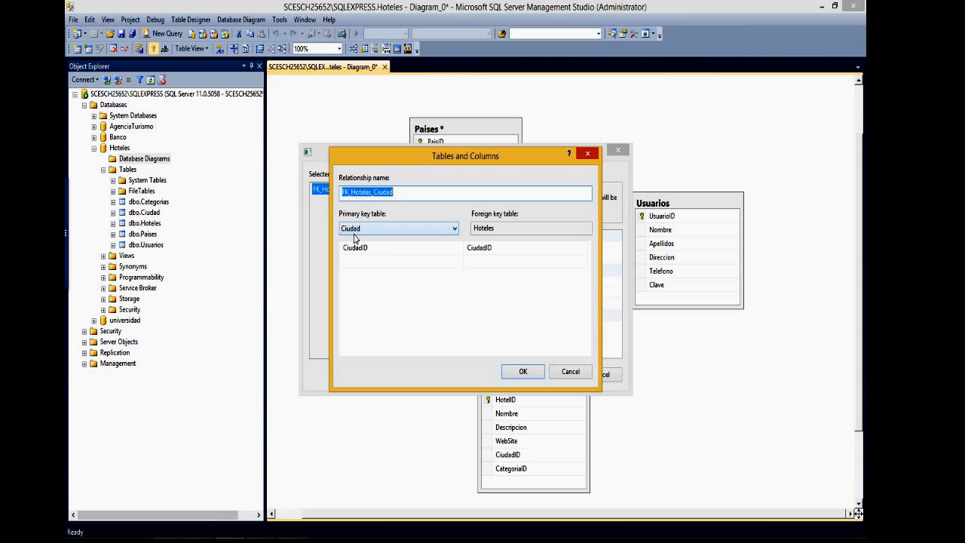
pyautogui.click(528, 249)
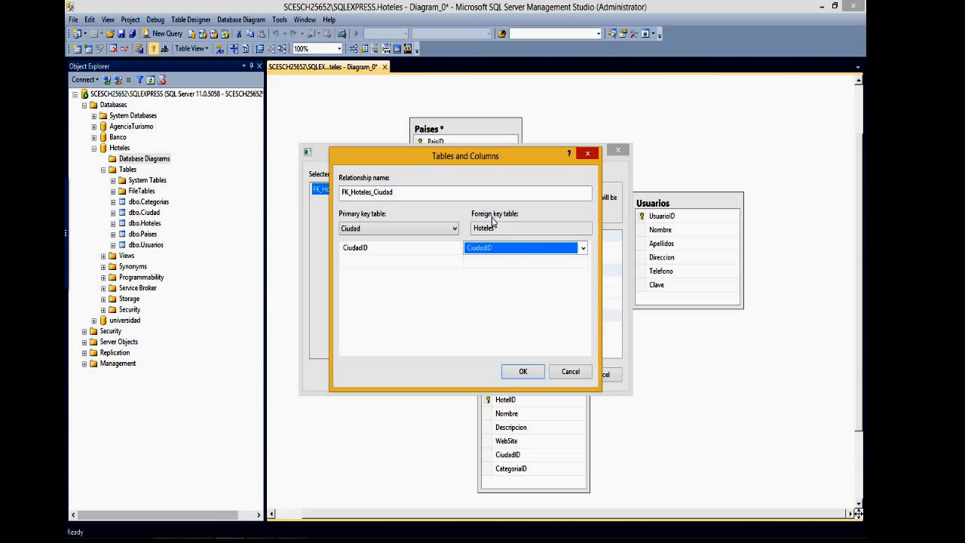
pyautogui.click(521, 374)
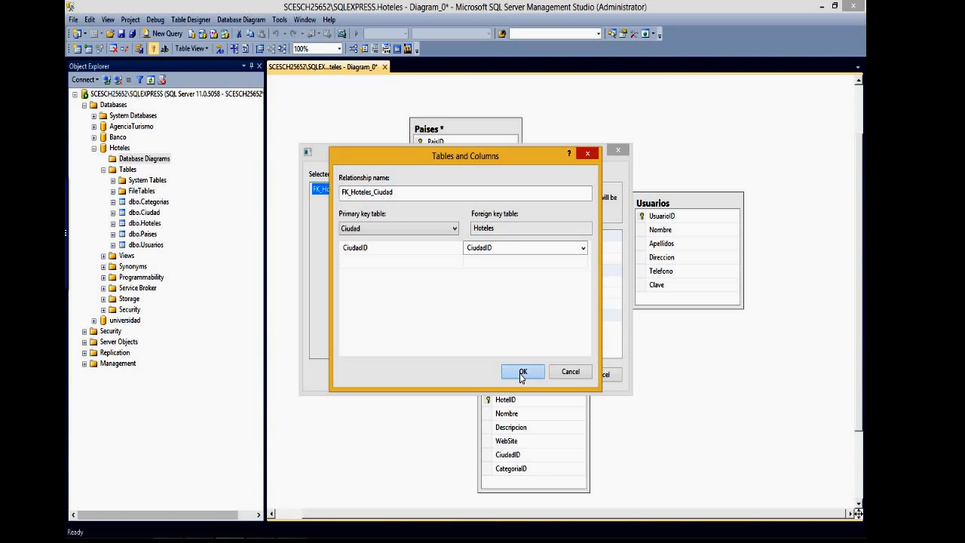
pyautogui.click(549, 374)
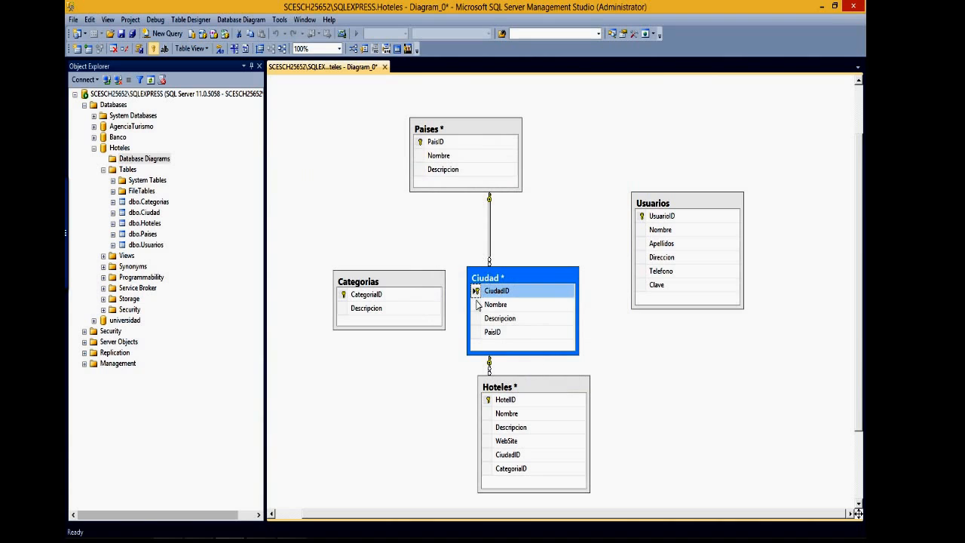
# Step: Move Ciudad up closer to Paises and create the relationship FK_Hoteles_Categorias from Categorias' CategoriaID to CategoriaID in Hoteles
pyautogui.moveTo(532, 277); pyautogui.dragTo(533, 246)
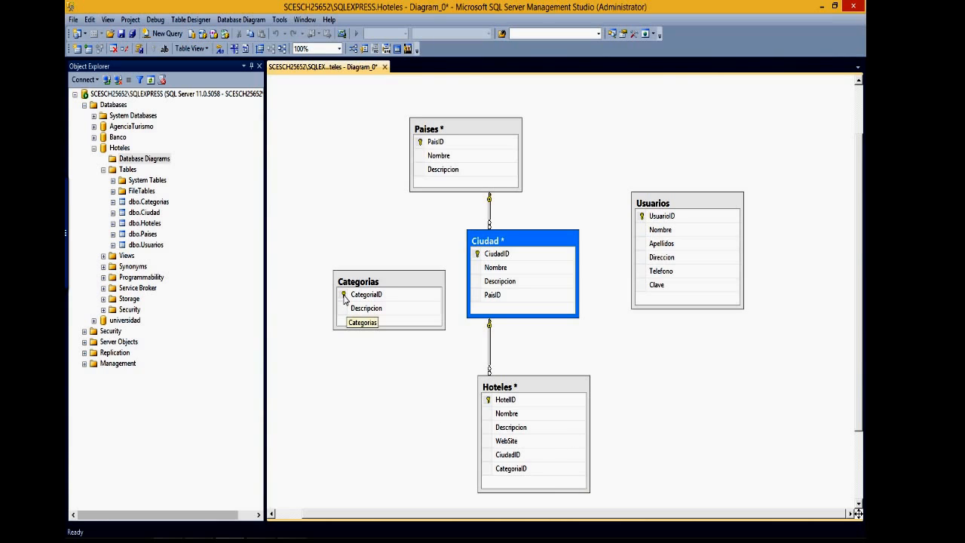
pyautogui.moveTo(344, 299); pyautogui.dragTo(497, 475)
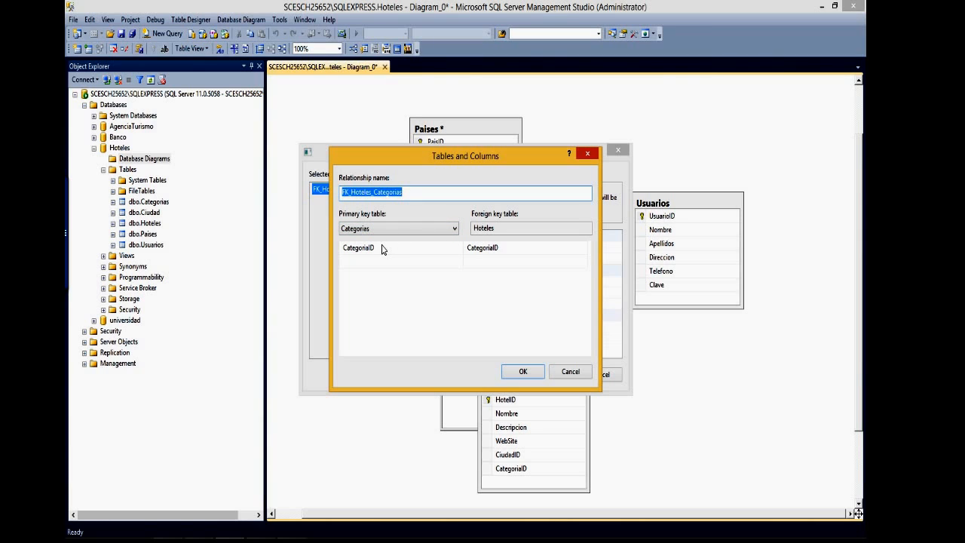
pyautogui.click(381, 247)
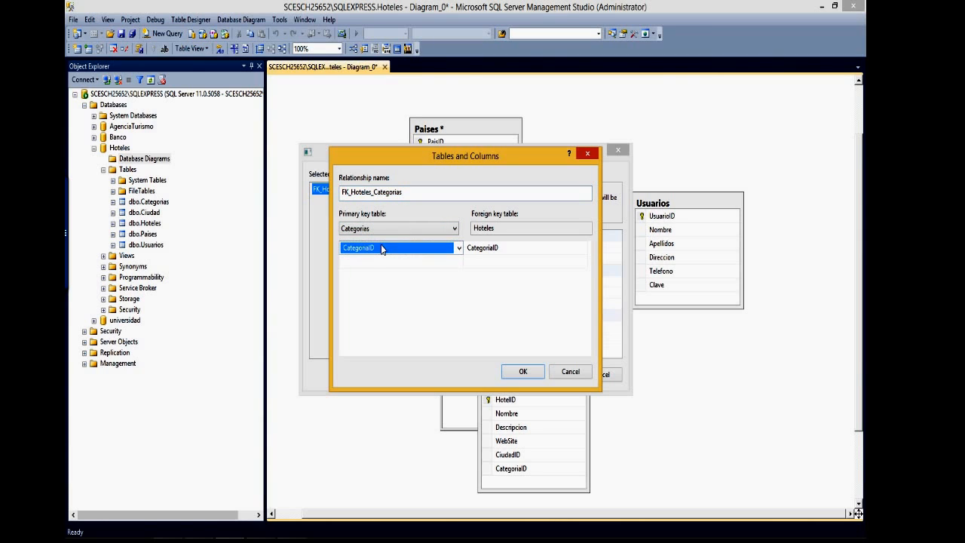
pyautogui.click(529, 252)
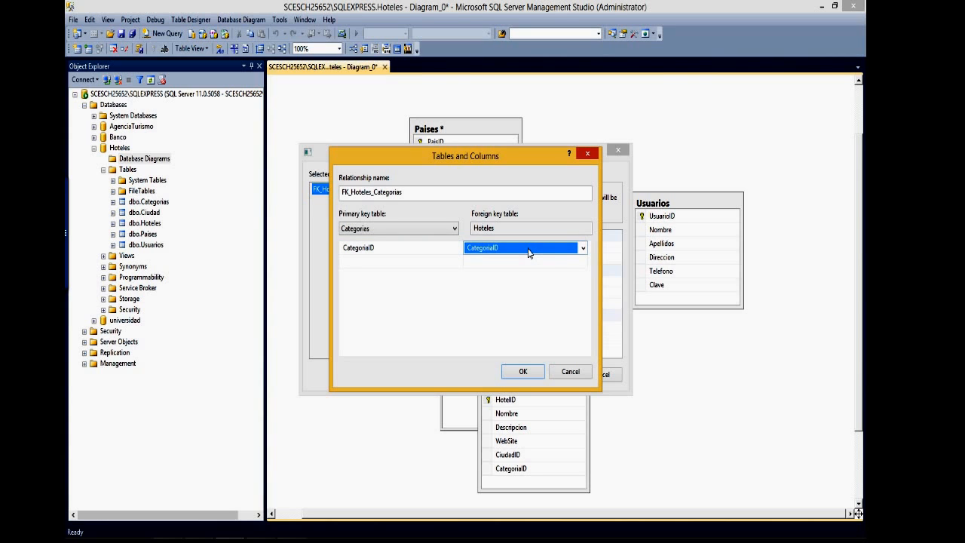
pyautogui.click(523, 371)
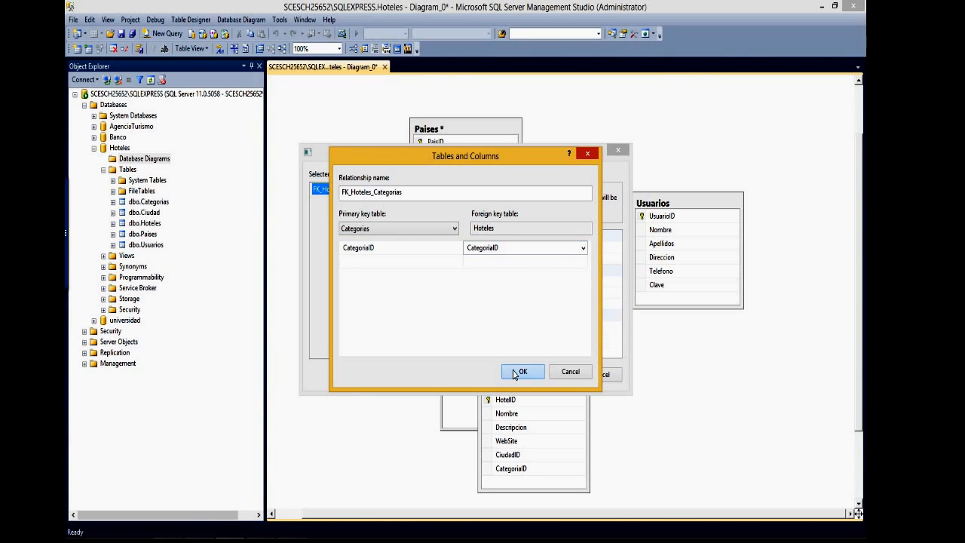
pyautogui.click(542, 375)
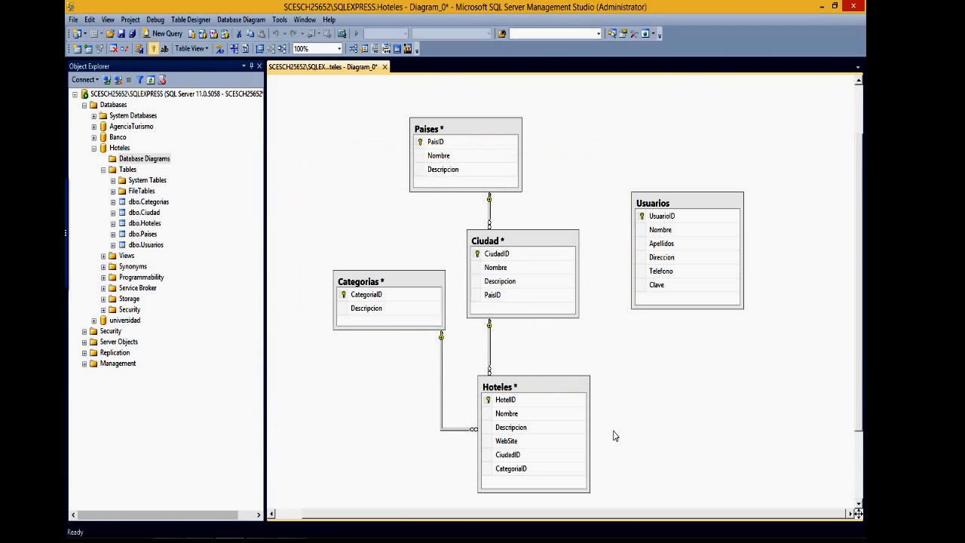
# Step: Move Usuarios up beside Paises, then close the diagram, saving it as dgHotel together with the affected tables
pyautogui.click(662, 207)
pyautogui.moveTo(663, 214); pyautogui.dragTo(632, 122)
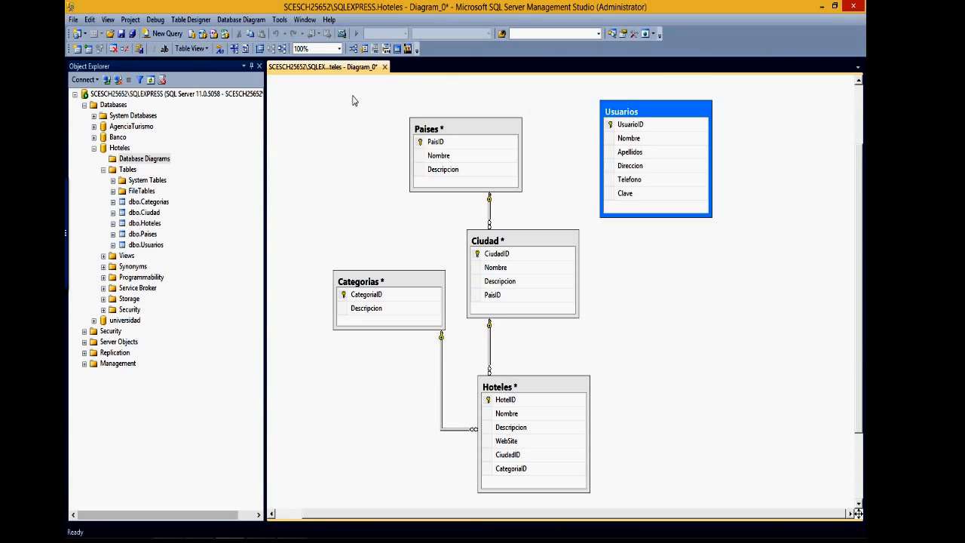
pyautogui.click(383, 69)
pyautogui.click(457, 349)
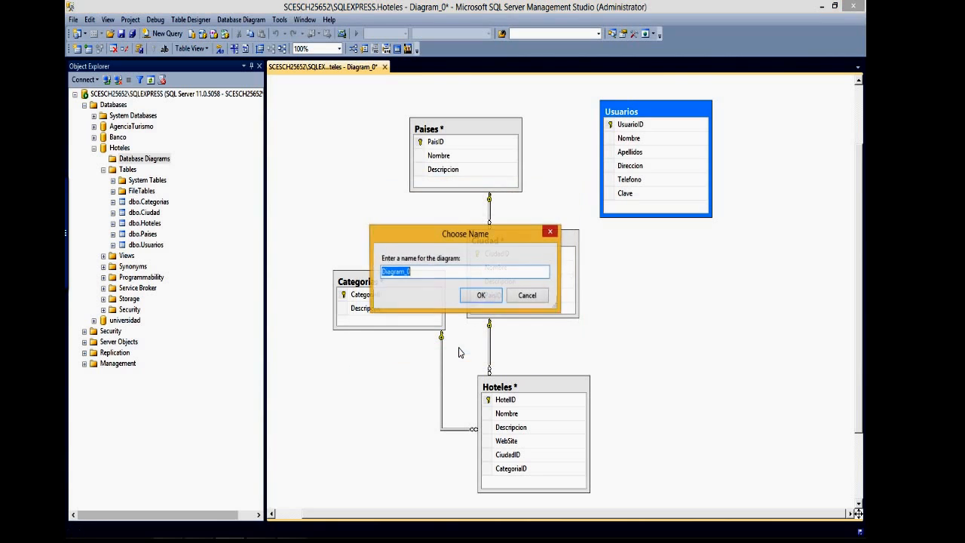
pyautogui.write('dg')
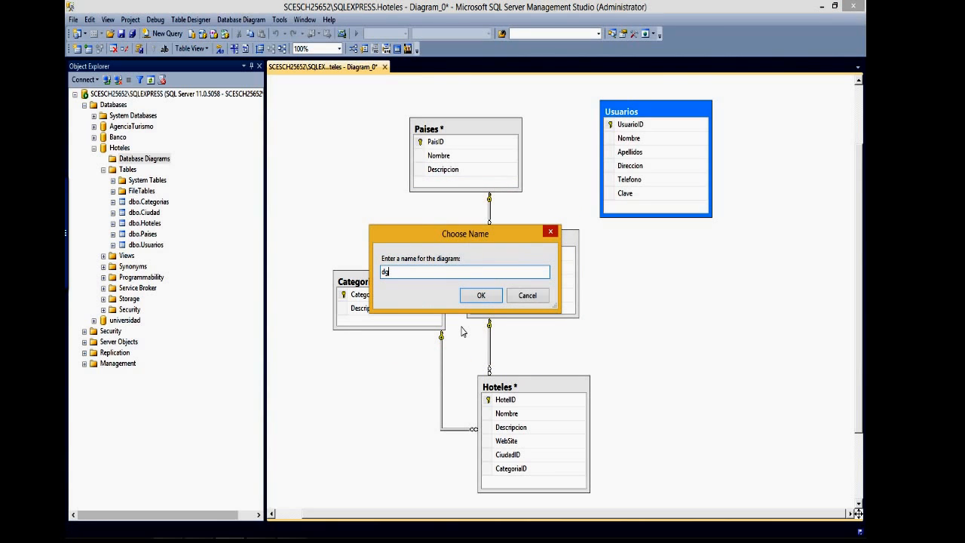
pyautogui.write('Hotel')
pyautogui.press('Return')
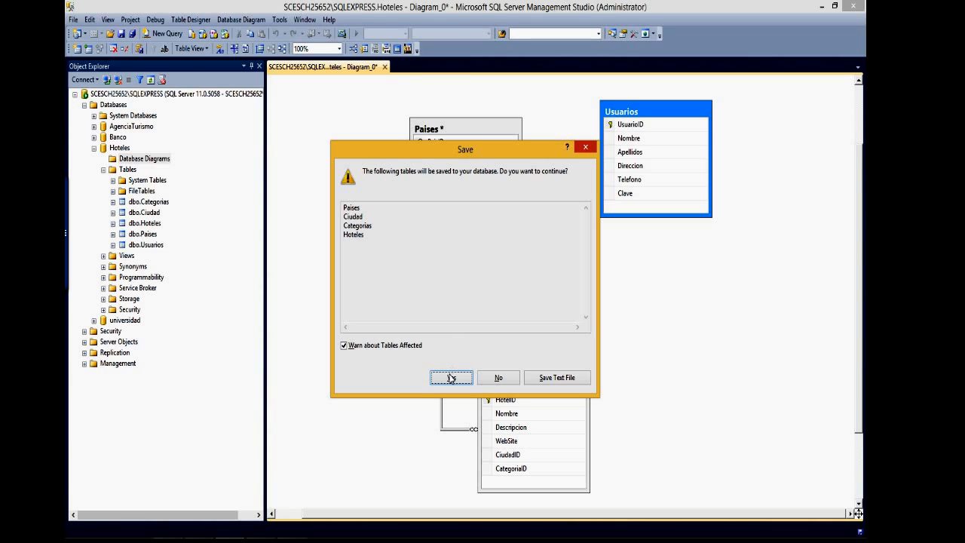
pyautogui.click(451, 378)
pyautogui.hotkey('ctrl', 'F4')
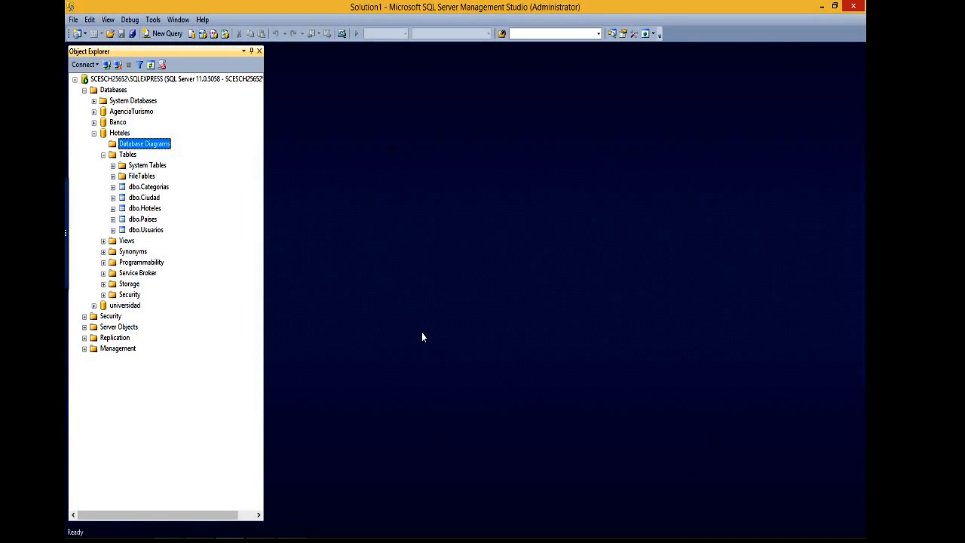
# Step: Refresh and expand the Hoteles database's diagrams to check for dbo.dgHotel, and look over the database's tables
pyautogui.rightClick(142, 149)
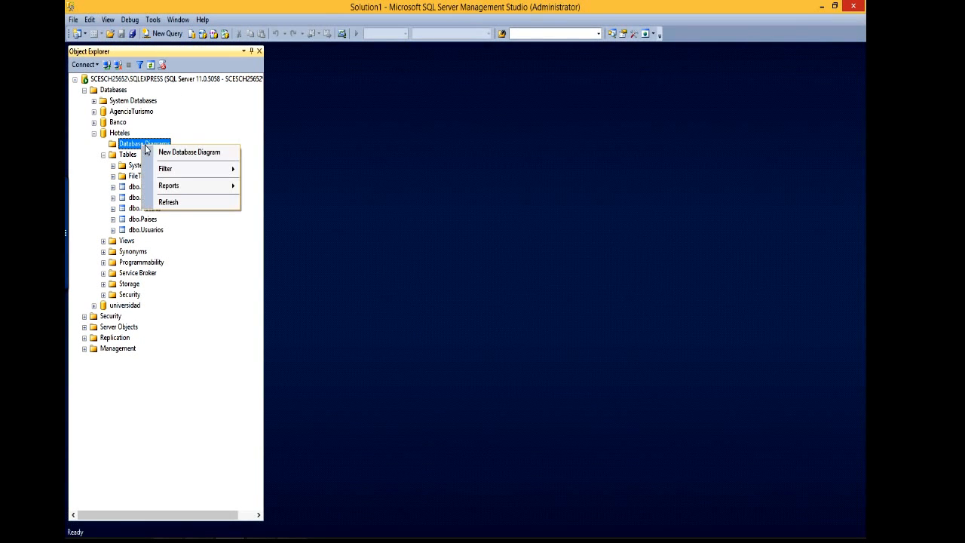
pyautogui.click(175, 202)
pyautogui.click(103, 144)
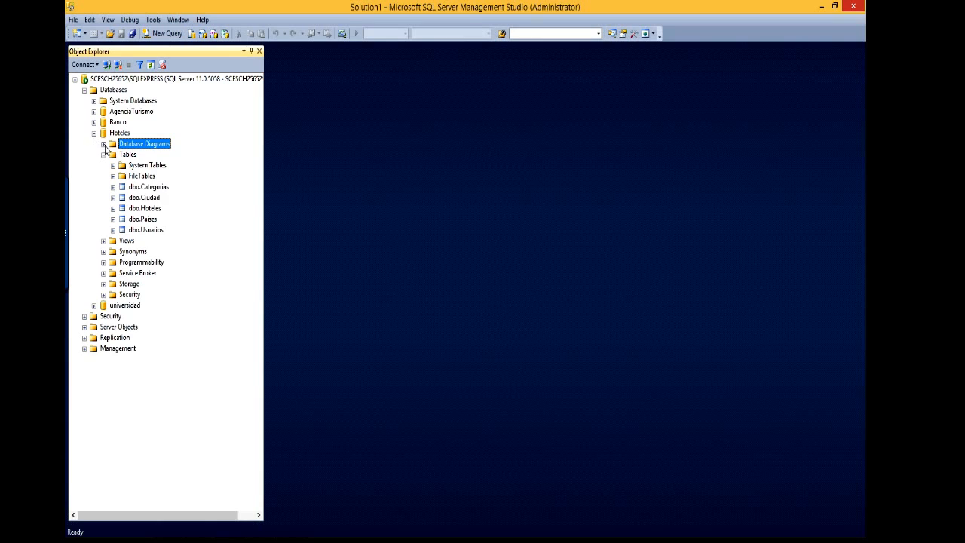
pyautogui.click(136, 155)
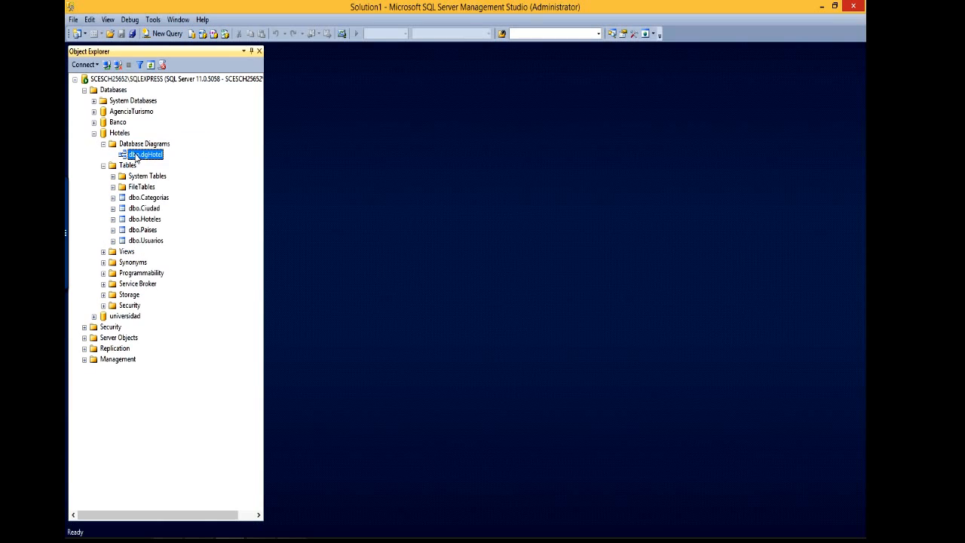
pyautogui.click(123, 135)
pyautogui.click(142, 200)
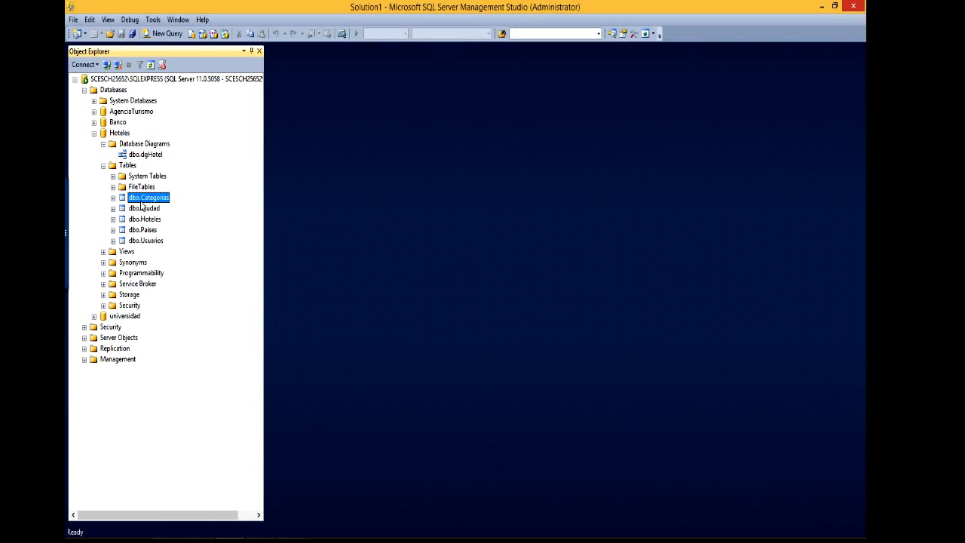